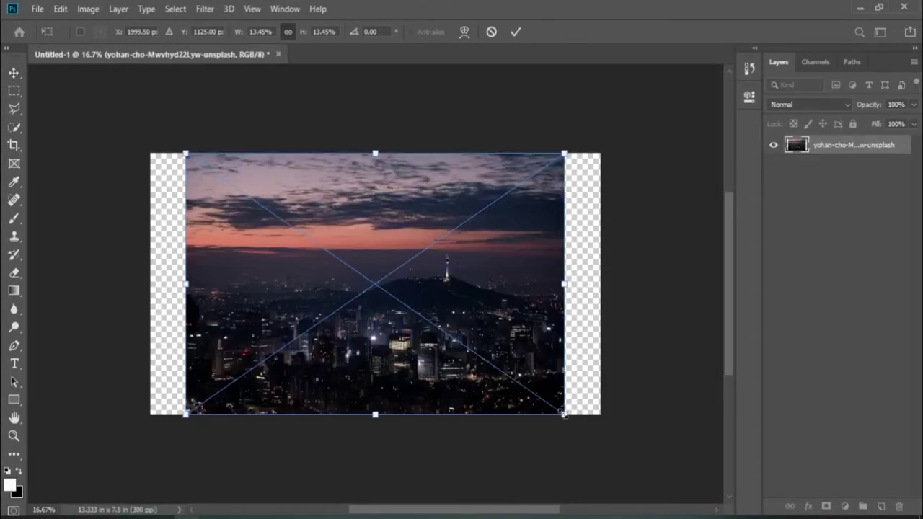
Scale the placed night-city photo up around its centre, nudge it down, and commit.
drag(563, 413, 620, 452)
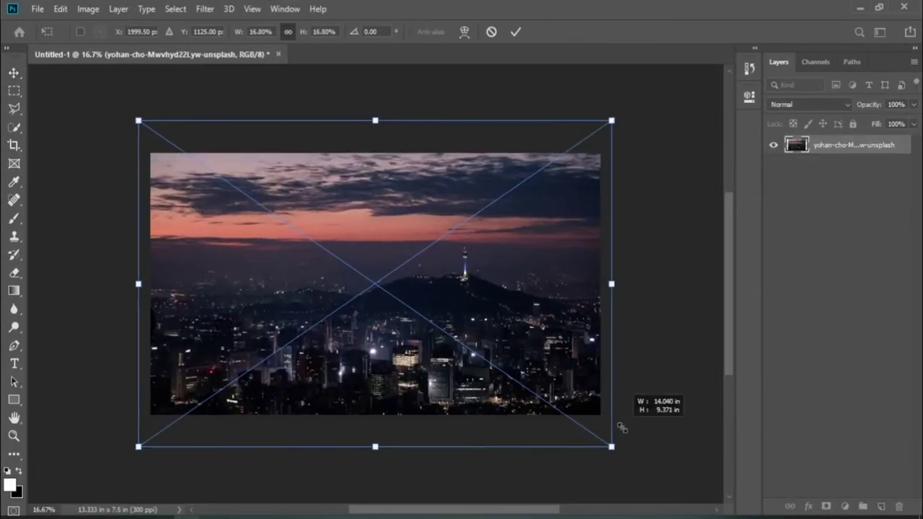
drag(465, 378, 465, 384)
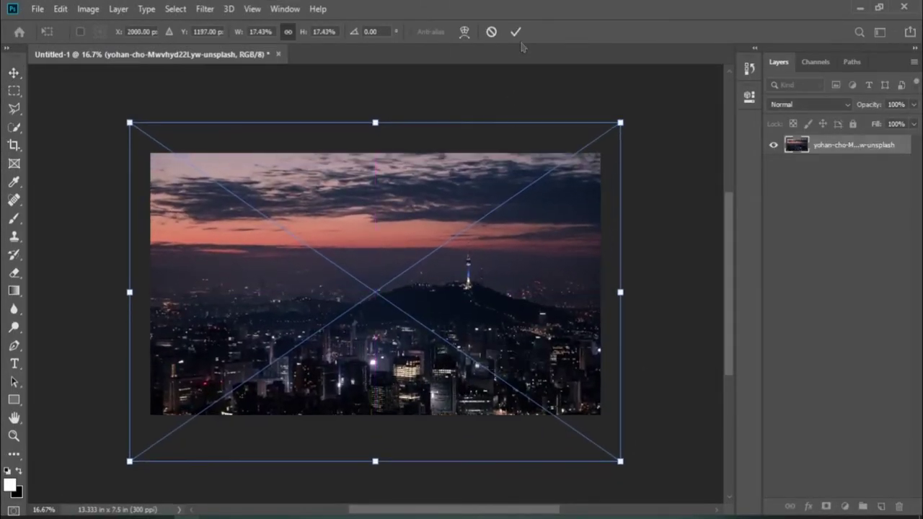
key(Return)
Add a layer mask to the city photo and fade out its top with a gradient.
click(826, 506)
click(14, 291)
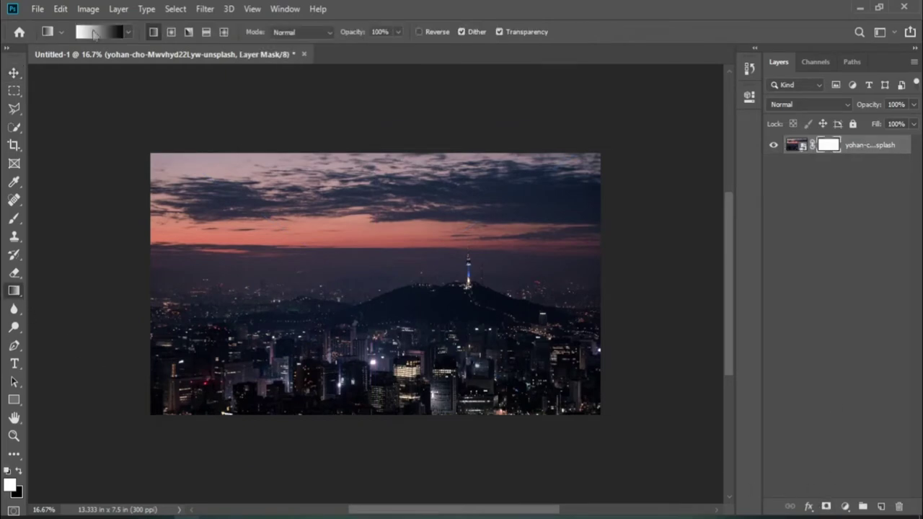
drag(372, 333, 371, 339)
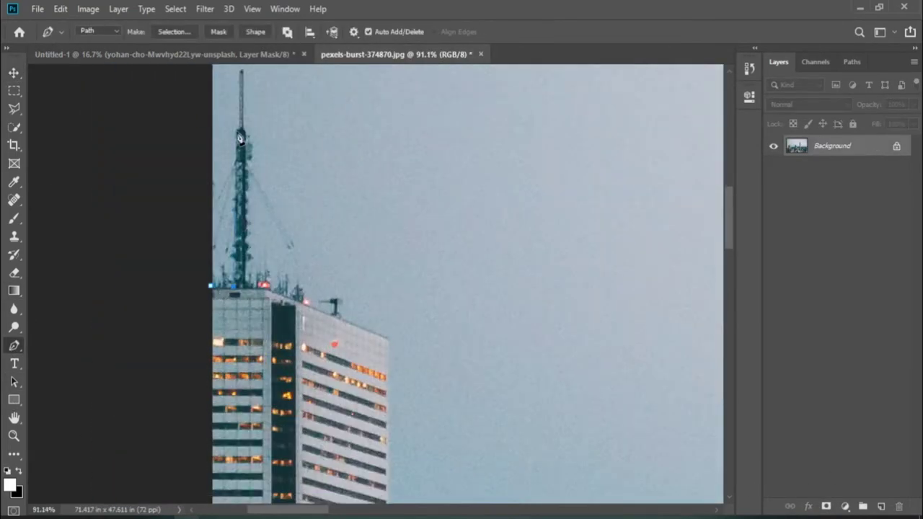
Start the skyline pen path at the antenna tip and trace the first rooftops and building edges.
scroll(240, 137, up, 3)
click(232, 164)
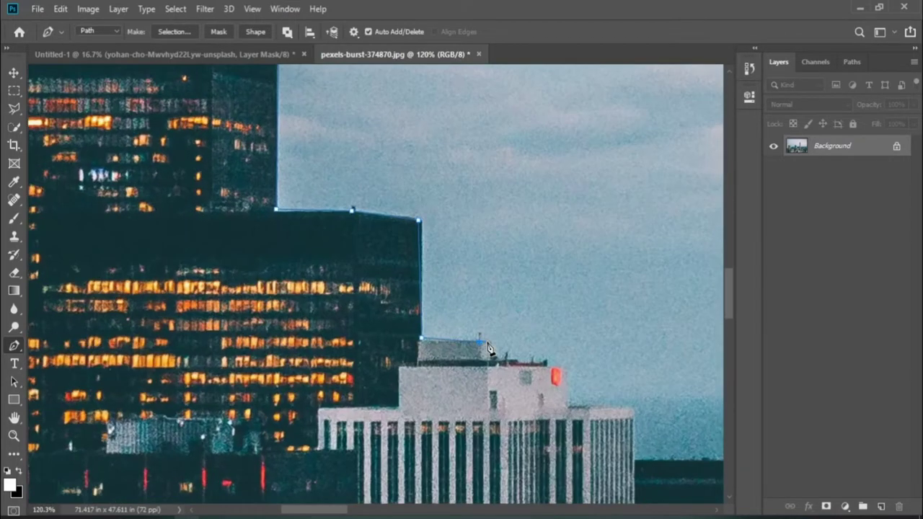
click(563, 398)
click(634, 406)
drag(550, 370, 241, 246)
click(325, 336)
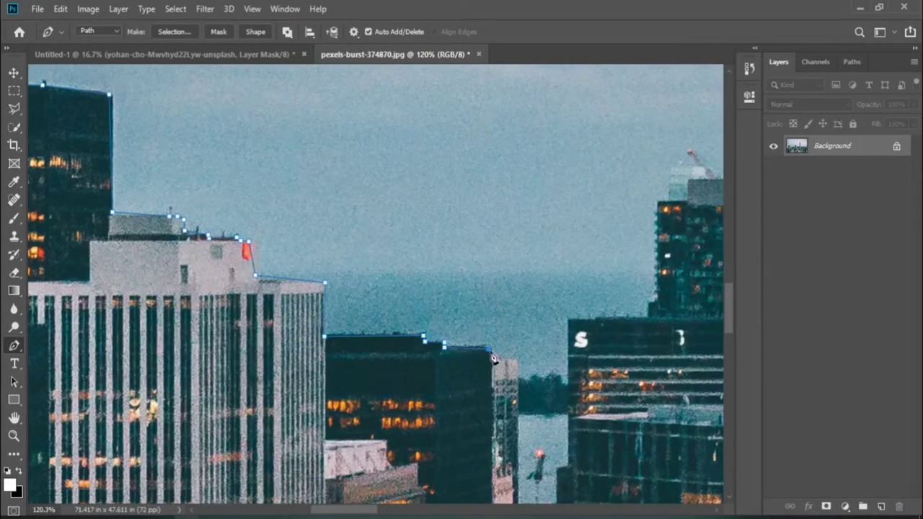
click(493, 358)
scroll(493, 359, down, 3)
click(413, 372)
scroll(412, 373, up, 2)
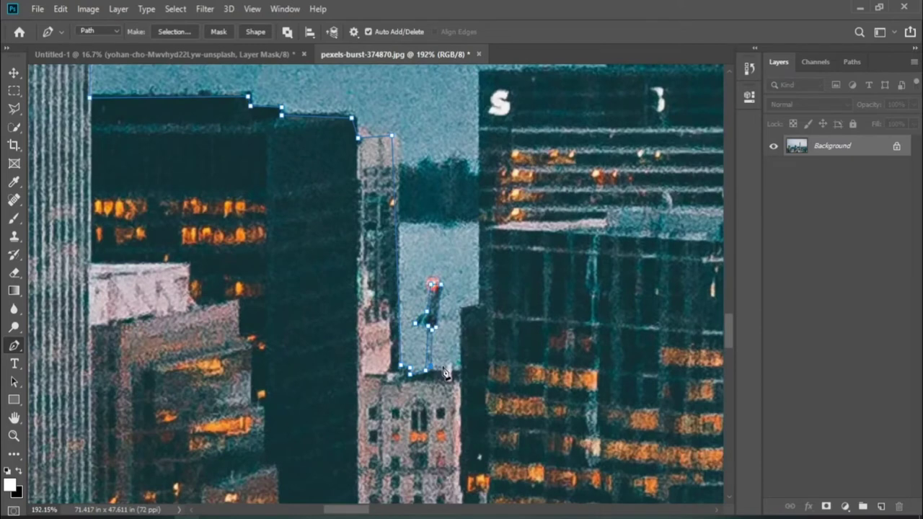
scroll(445, 373, up, 5)
scroll(461, 288, right, 5)
scroll(476, 165, up, 2)
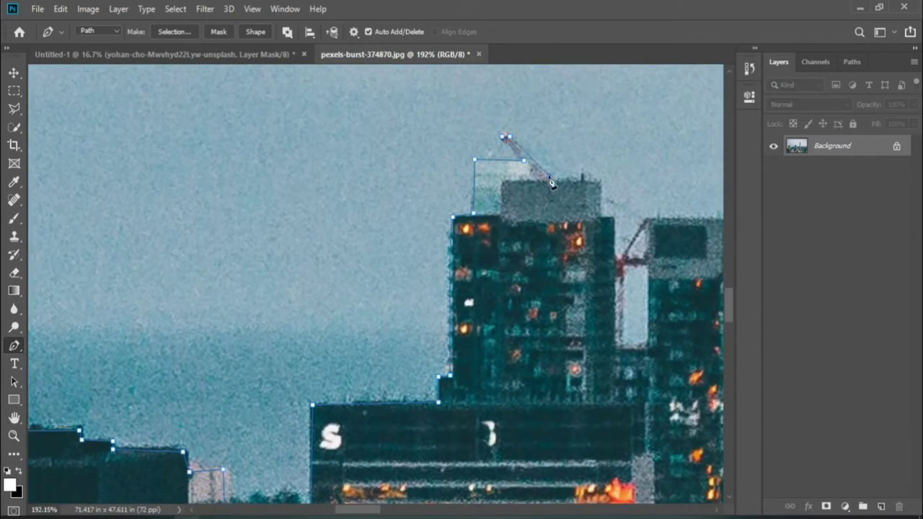
Extend the path up the crane, along the next roof and lit building, to the tower's top corner.
click(644, 218)
scroll(649, 220, right, 5)
click(427, 218)
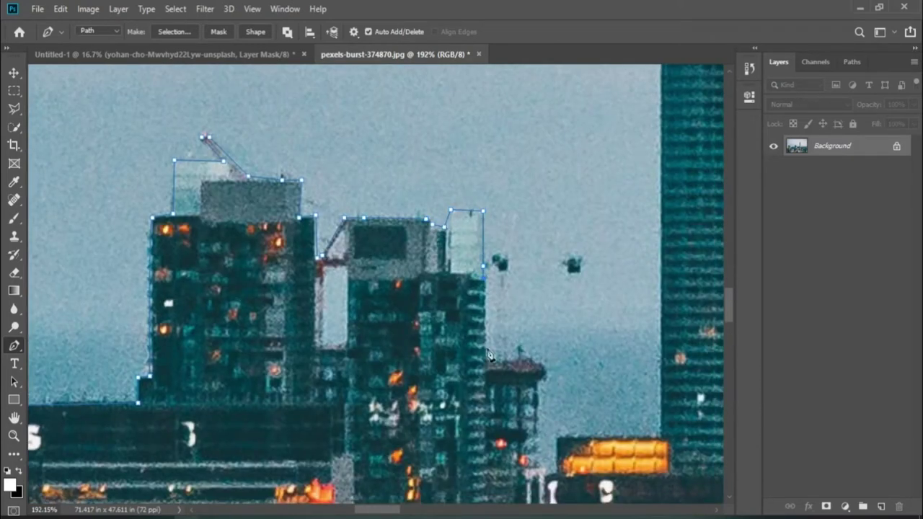
click(556, 438)
scroll(548, 288, up, 5)
click(555, 216)
scroll(555, 217, right, 3)
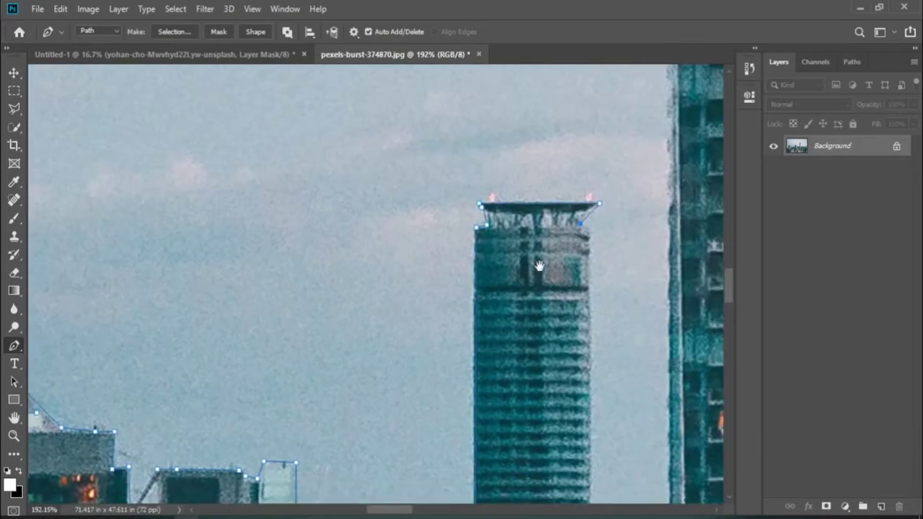
scroll(488, 288, down, 5)
click(489, 358)
scroll(488, 360, up, 5)
scroll(505, 288, up, 3)
Trace the path across the next rooftop, down the tower's right edge, and between the lit buildings.
click(511, 313)
click(551, 301)
click(550, 196)
scroll(552, 216, up, 2)
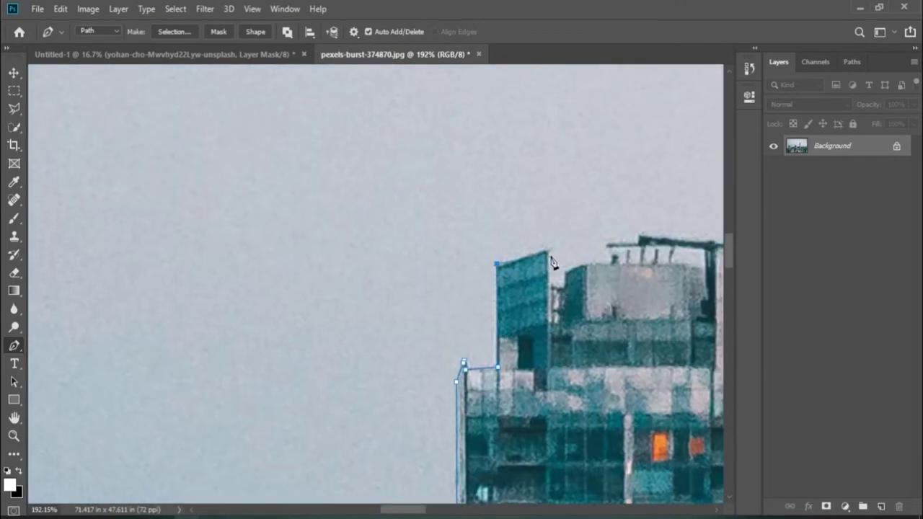
scroll(592, 272, right, 5)
scroll(461, 231, right, 3)
scroll(447, 288, down, 5)
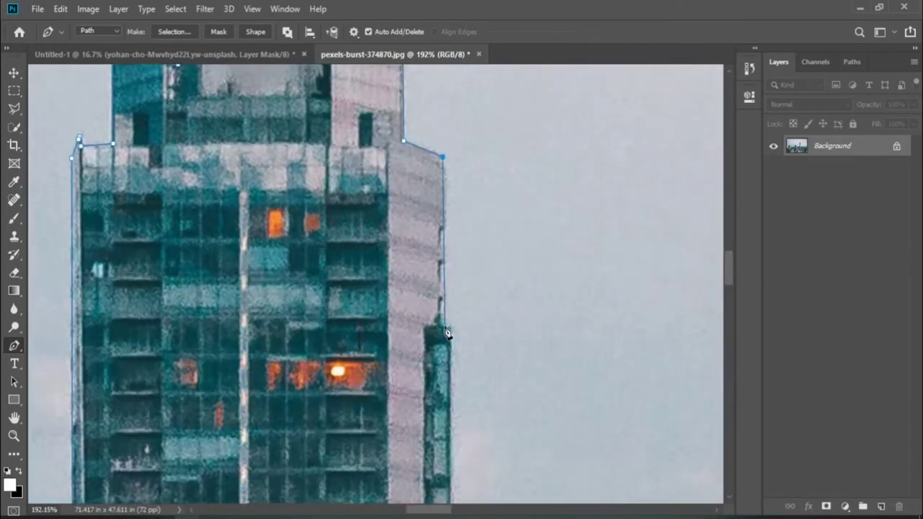
scroll(418, 303, down, 3)
click(411, 294)
scroll(542, 430, down, 5)
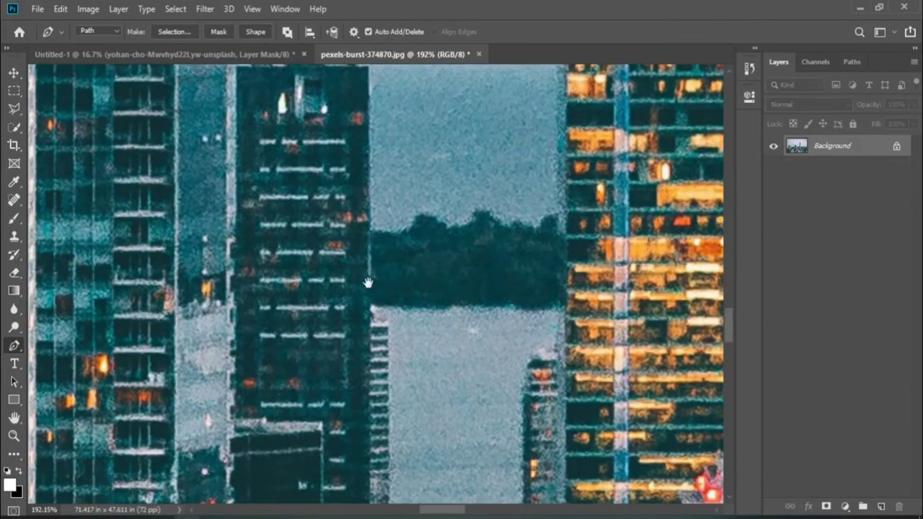
scroll(371, 316, down, 3)
click(366, 310)
scroll(499, 326, up, 5)
scroll(519, 288, up, 3)
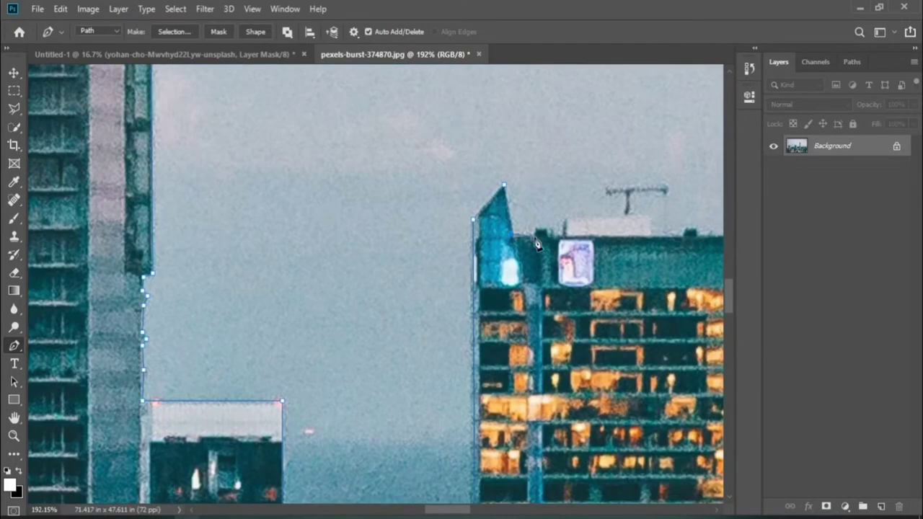
Continue the path past the antenna and low roof, up to the CN Tower pod's left edge.
click(651, 215)
click(653, 232)
scroll(505, 231, right, 5)
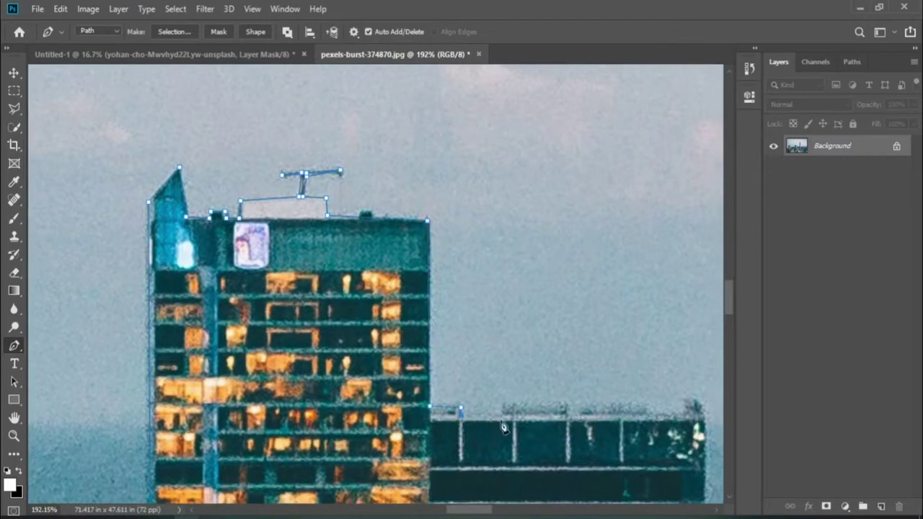
scroll(588, 411, right, 5)
click(508, 335)
scroll(504, 339, down, 5)
scroll(505, 339, up, 5)
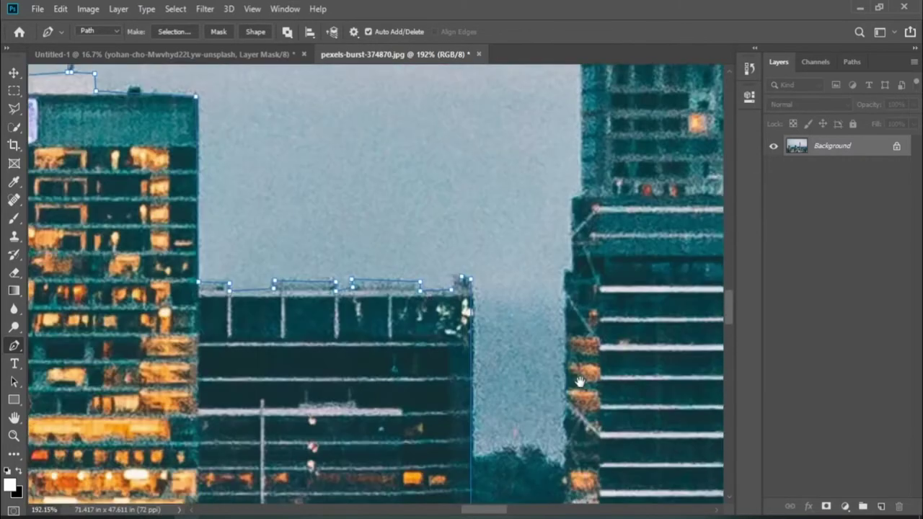
scroll(562, 346, up, 3)
click(557, 358)
scroll(569, 325, up, 3)
click(580, 210)
scroll(504, 288, right, 5)
Trace the path under the pod and up the CN Tower antenna to its tip.
scroll(504, 288, up, 5)
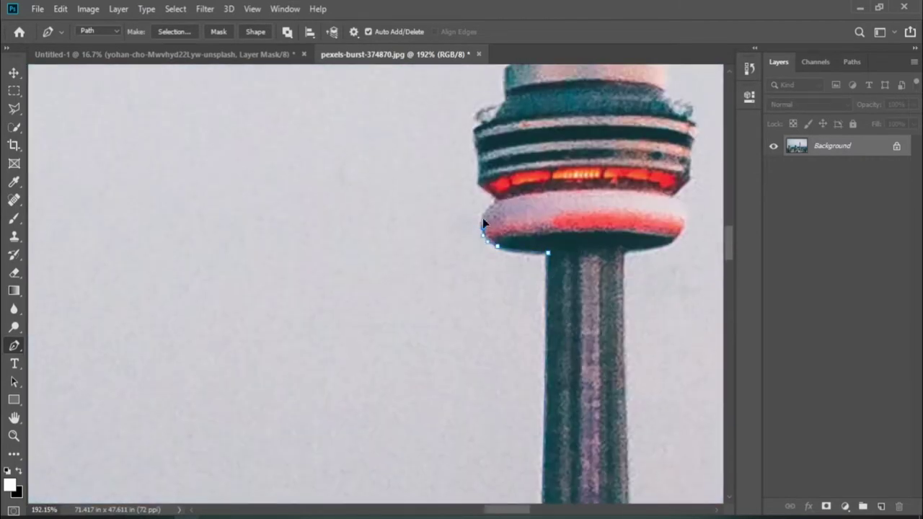
scroll(482, 217, up, 3)
click(479, 235)
scroll(508, 217, up, 5)
scroll(548, 274, up, 5)
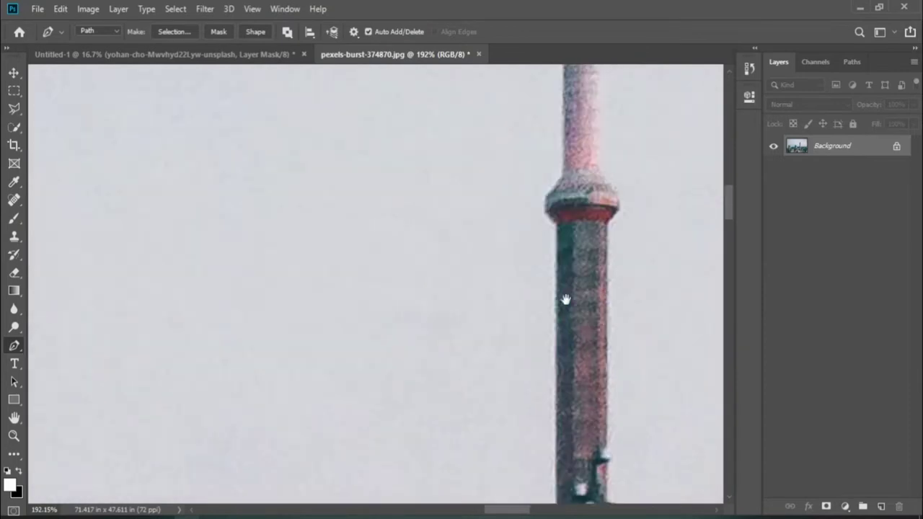
scroll(548, 295, up, 5)
scroll(540, 267, up, 5)
click(534, 253)
scroll(545, 251, up, 5)
click(537, 191)
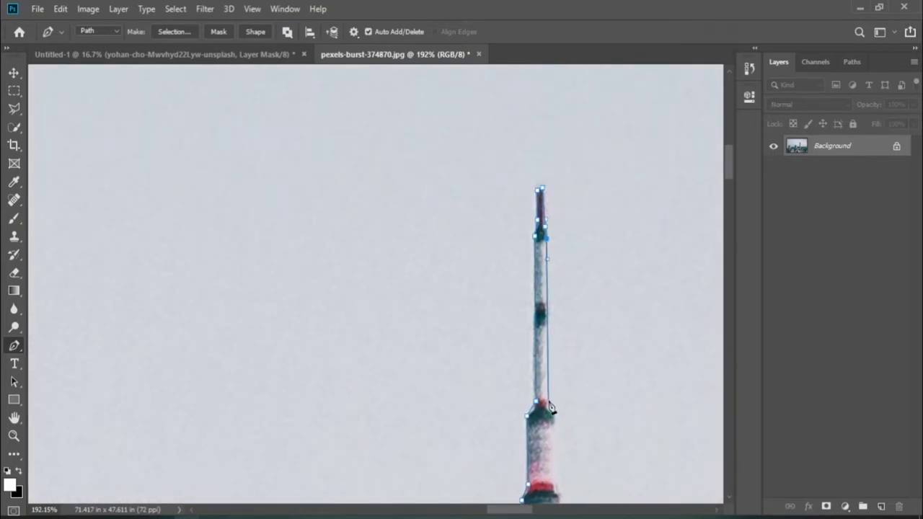
scroll(550, 408, down, 5)
scroll(505, 360, down, 5)
Bring the path down around the pod's lower ring and the tower column to the neighbouring low building.
click(491, 360)
scroll(527, 425, down, 3)
click(525, 345)
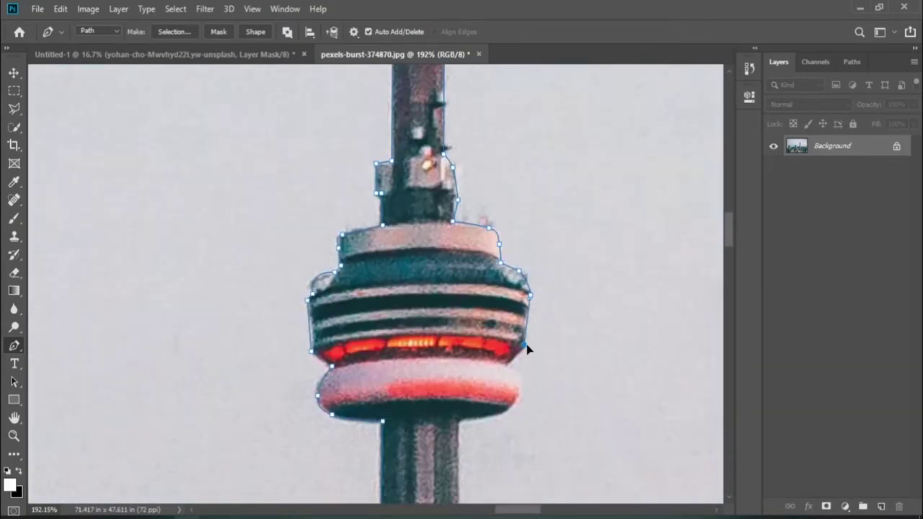
scroll(476, 431, down, 10)
click(439, 434)
click(554, 434)
click(591, 404)
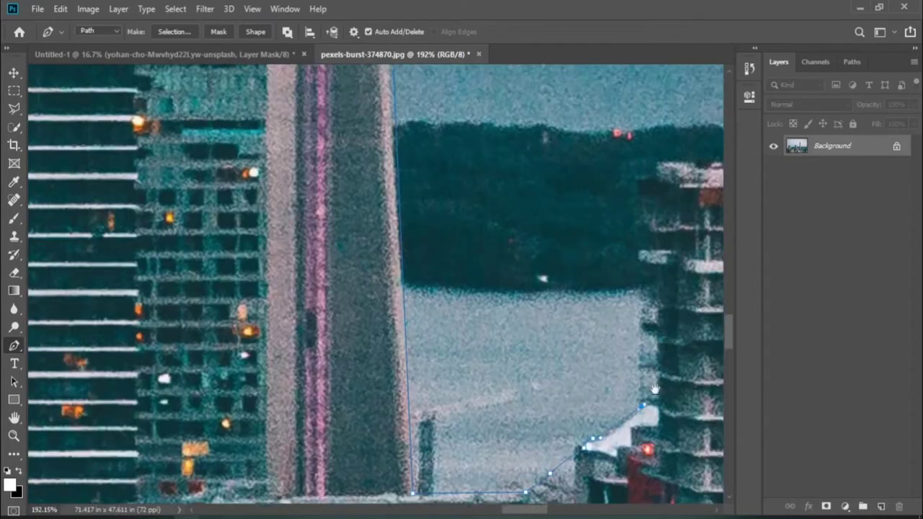
scroll(598, 338, right, 2)
click(618, 357)
scroll(665, 142, up, 7)
scroll(664, 142, right, 10)
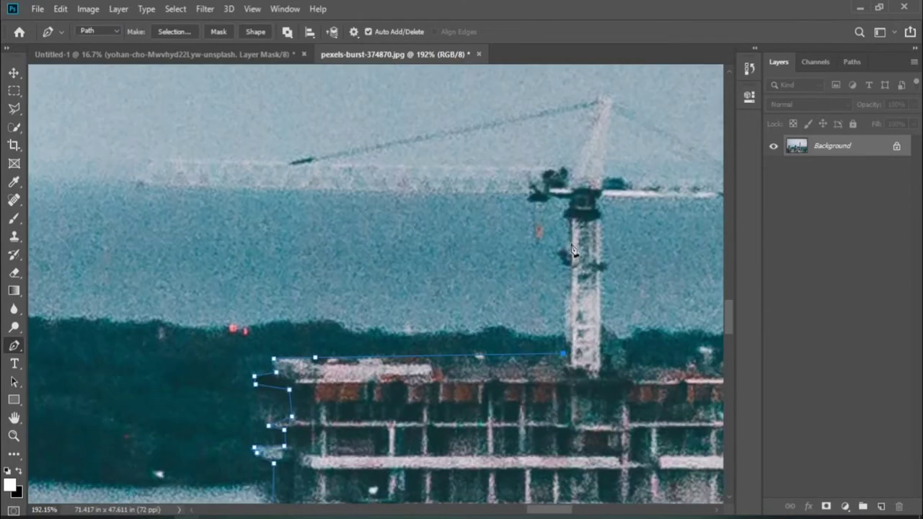
click(570, 216)
Outline the crane: column, jib, far end, counterweight, and back down the column.
click(142, 199)
click(154, 176)
click(292, 175)
click(666, 241)
click(685, 253)
click(719, 264)
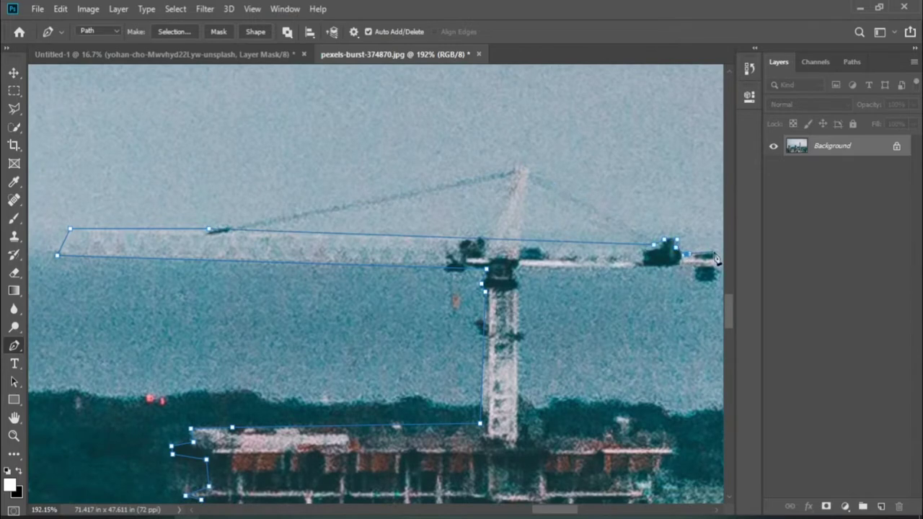
scroll(639, 249, right, 5)
click(570, 273)
Finish the path across the tall right building and lower roofs to the photo's right edge.
scroll(447, 436, right, 3)
click(488, 202)
click(670, 204)
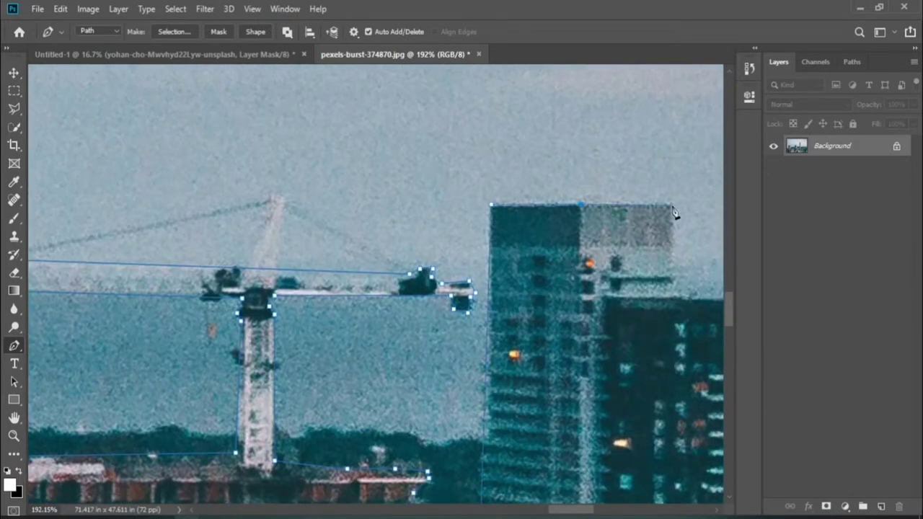
scroll(673, 212, right, 10)
click(347, 188)
scroll(519, 438, right, 5)
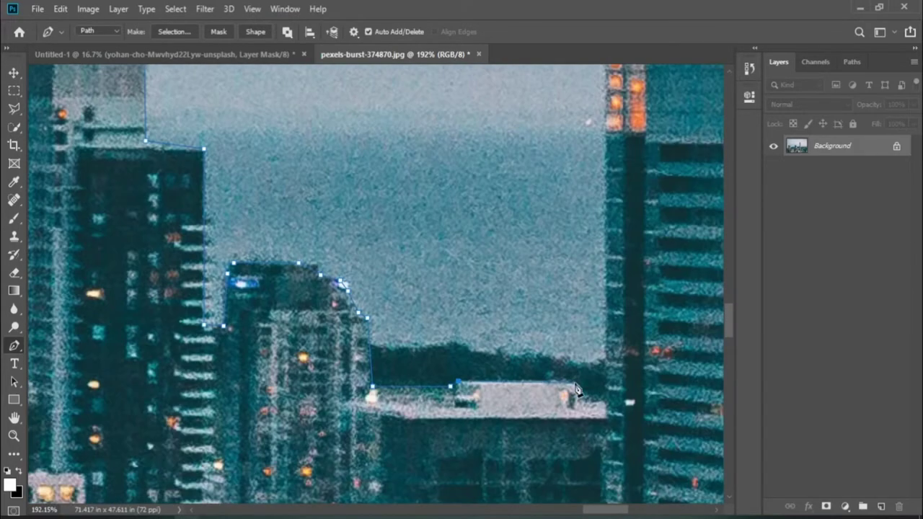
scroll(519, 403, up, 3)
scroll(519, 375, right, 5)
click(510, 254)
click(640, 292)
click(676, 297)
click(677, 351)
scroll(677, 352, right, 10)
scroll(676, 352, down, 2)
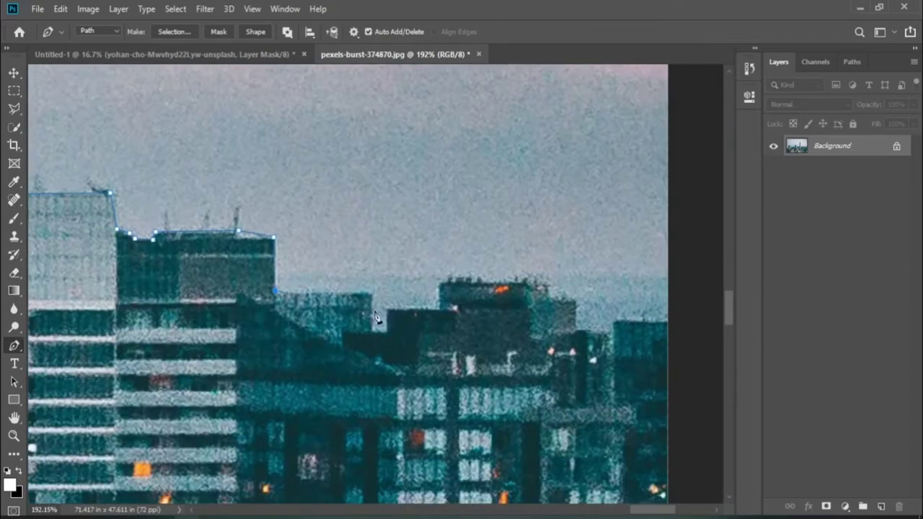
scroll(601, 341, down, 10)
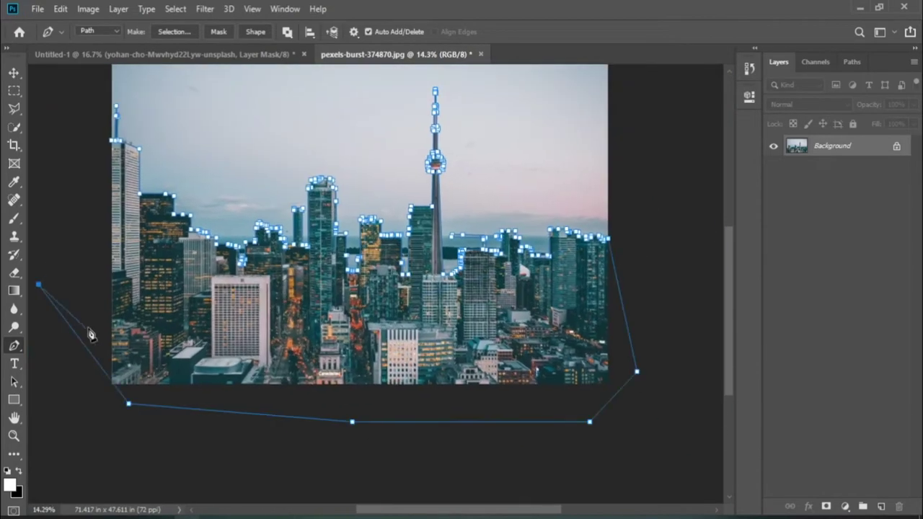
Turn the skyline path and the gap between two buildings into selections.
right_click(216, 249)
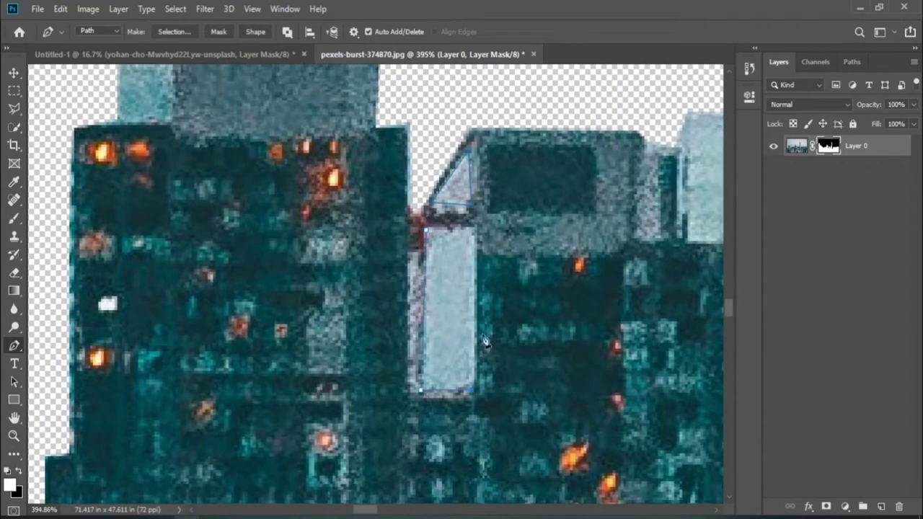
right_click(451, 172)
click(494, 248)
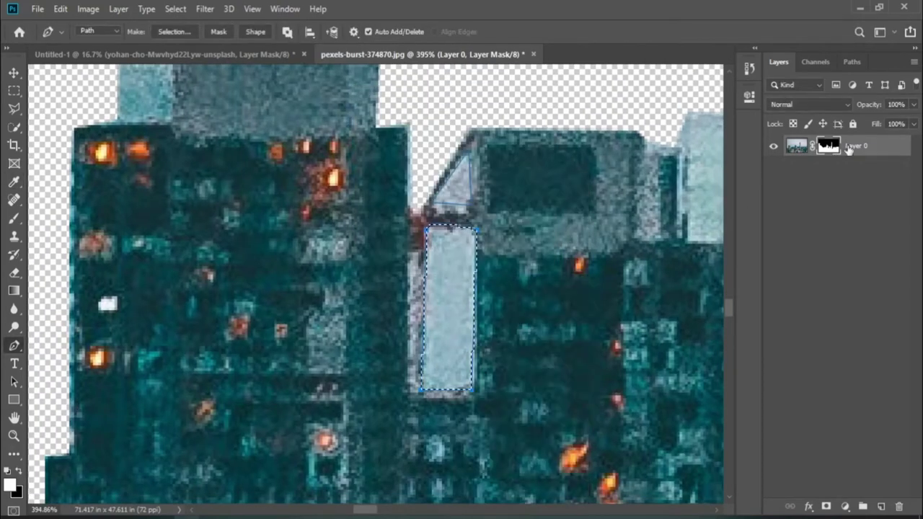
Paint the building gap black on the mask, then drag the masked skyline into Untitled-1.
key(b)
scroll(391, 195, down, 2)
scroll(408, 181, up, 3)
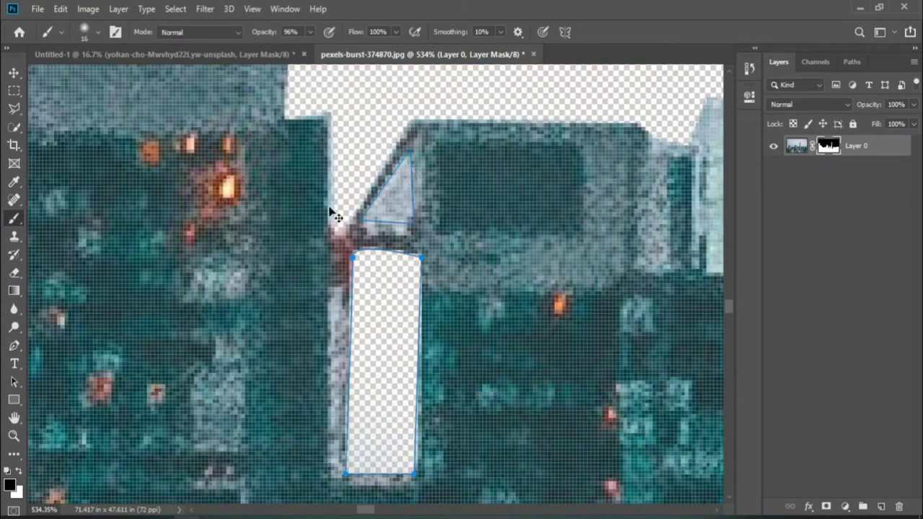
key(v)
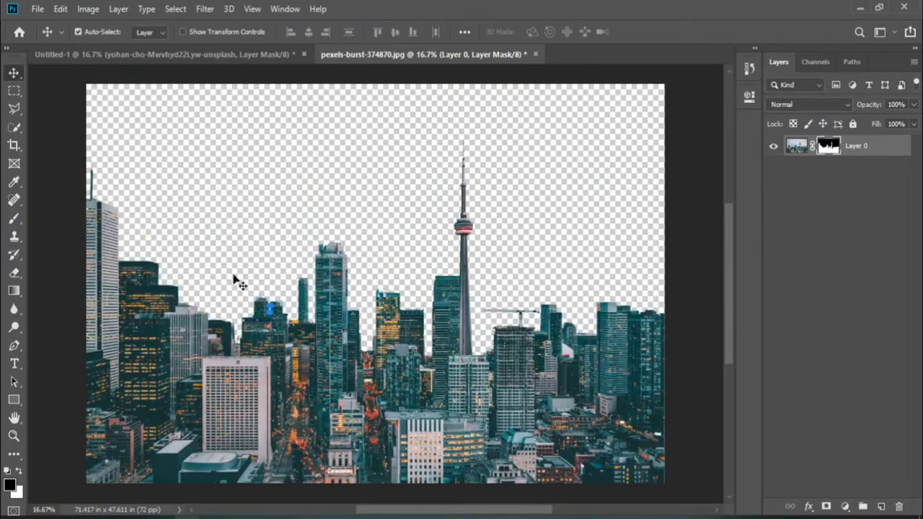
mouse_move(233, 278)
mouse_down()
mouse_move(223, 132)
mouse_move(470, 222)
mouse_up()
Shrink and reposition the skyline layer, then move it behind the night-city layer.
key(ctrl+t)
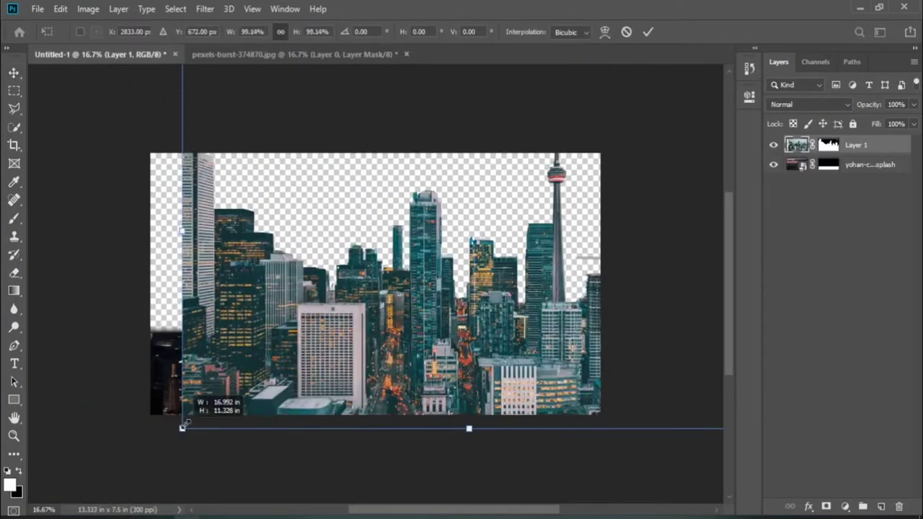
drag(181, 426, 359, 304)
mouse_move(454, 258)
mouse_down()
mouse_move(479, 296)
mouse_move(233, 305)
mouse_up()
key(Return)
key(ctrl+bracketleft)
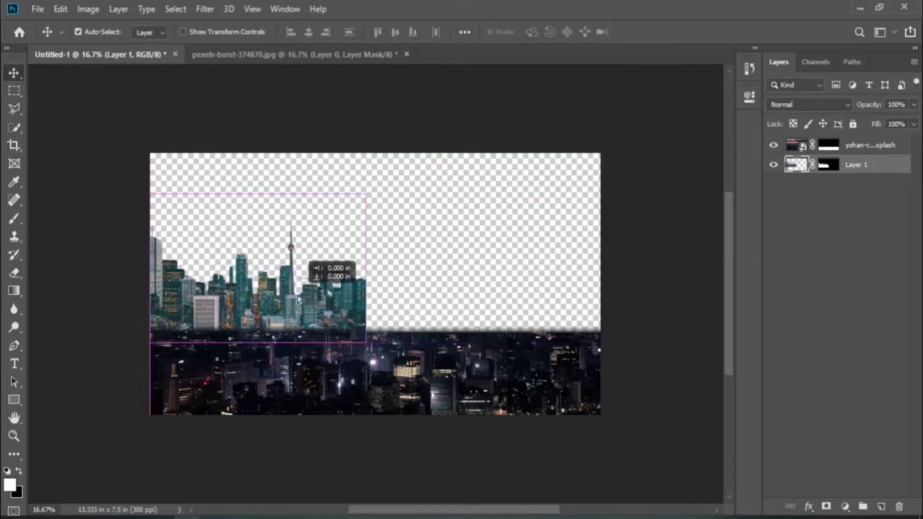
Enlarge the skyline to about 117% and settle it onto the city horizon.
key(ctrl+t)
drag(367, 199, 375, 197)
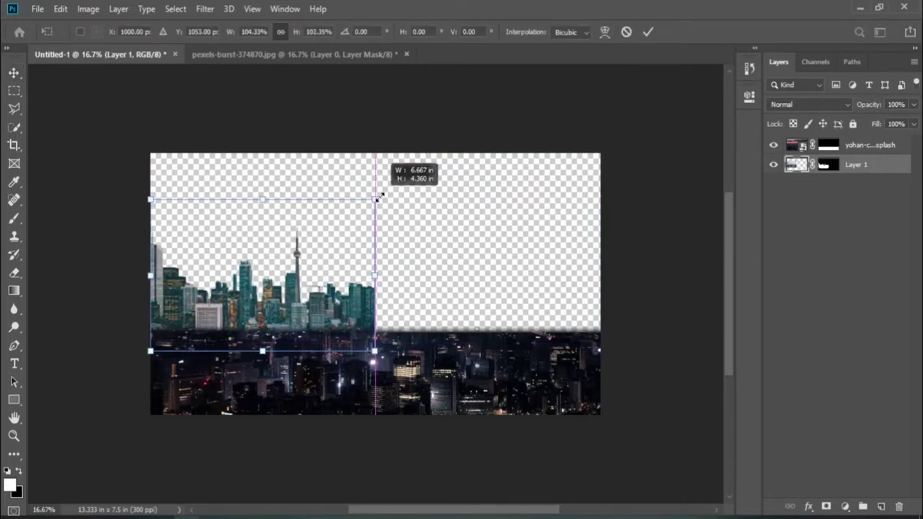
drag(347, 308, 348, 310)
drag(375, 274, 387, 275)
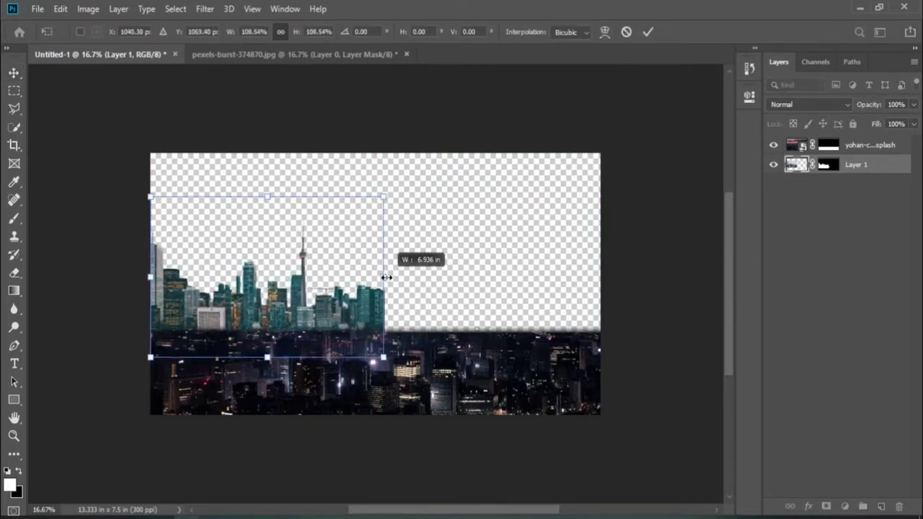
drag(386, 358, 402, 375)
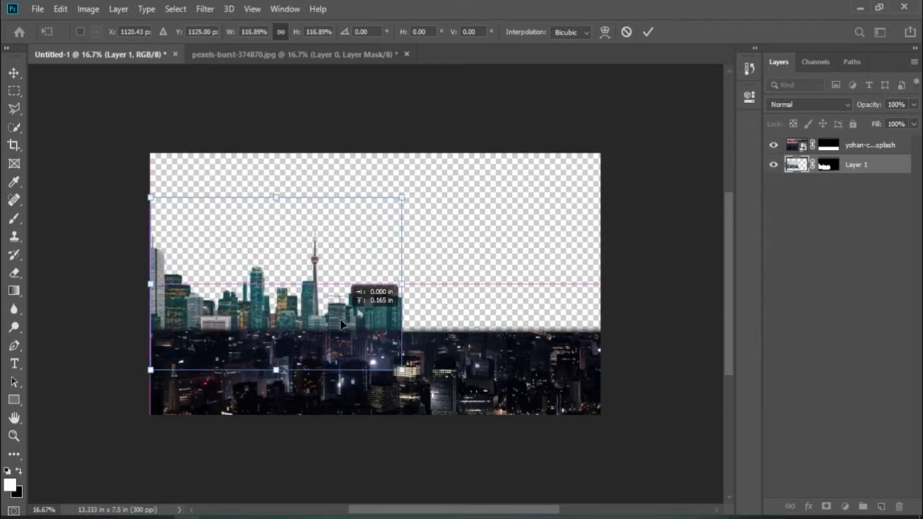
click(649, 32)
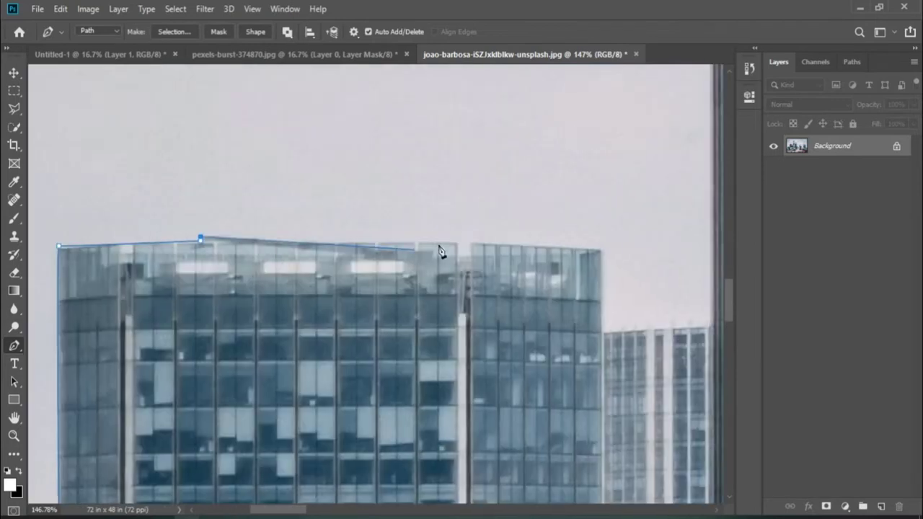
Start the rooftop path with anchors along the first roof to its right corner.
scroll(441, 251, right, 5)
scroll(415, 352, up, 5)
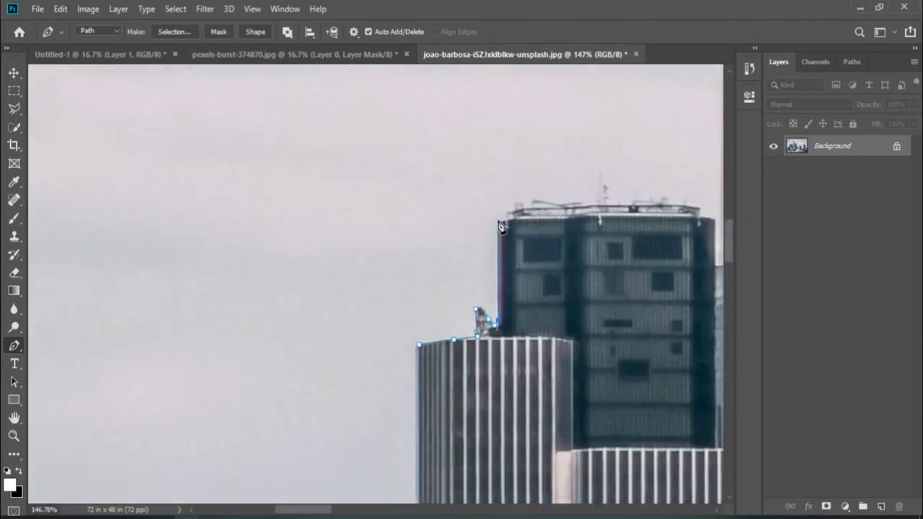
click(614, 203)
click(642, 202)
click(681, 203)
click(699, 209)
scroll(503, 260, right, 5)
scroll(503, 261, up, 1)
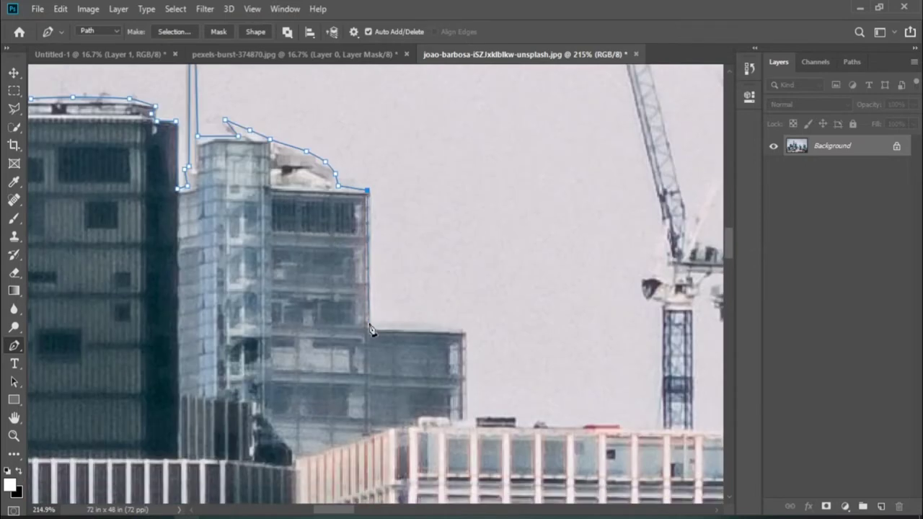
Trace the glass building's roofline, curving the path along its roof edge.
click(370, 323)
click(464, 330)
click(468, 418)
drag(476, 417, 521, 430)
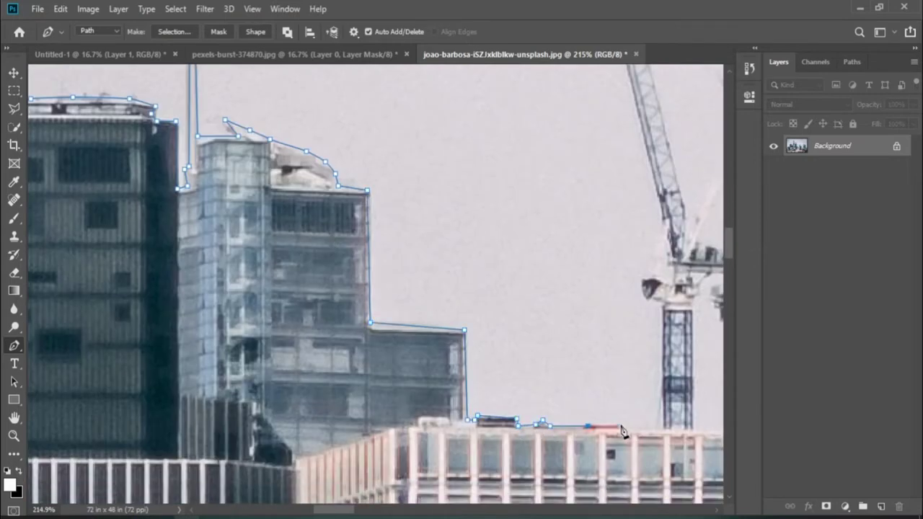
Carry the path up to the crane's tip, down its cable and around the jib base.
scroll(622, 431, right, 3)
scroll(505, 288, up, 10)
scroll(461, 145, right, 1)
click(457, 122)
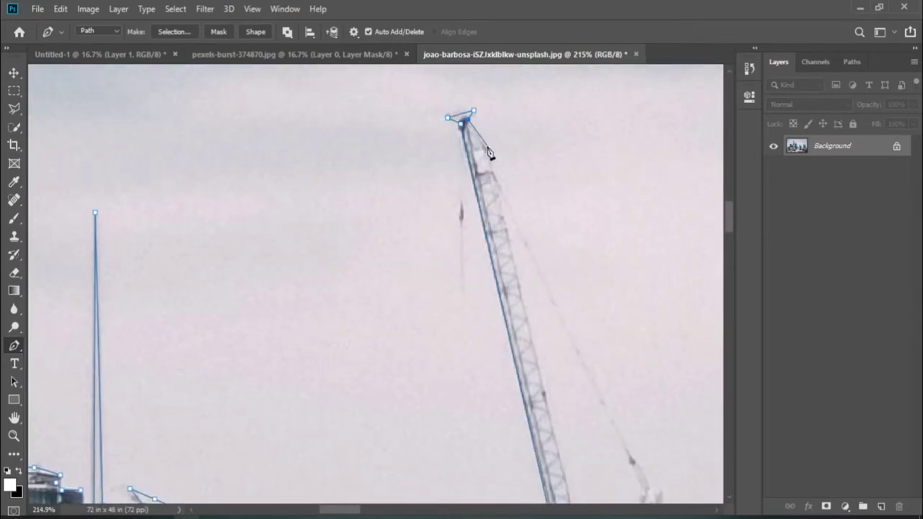
scroll(489, 153, down, 5)
scroll(432, 289, up, 4)
click(433, 370)
scroll(433, 360, down, 2)
click(438, 389)
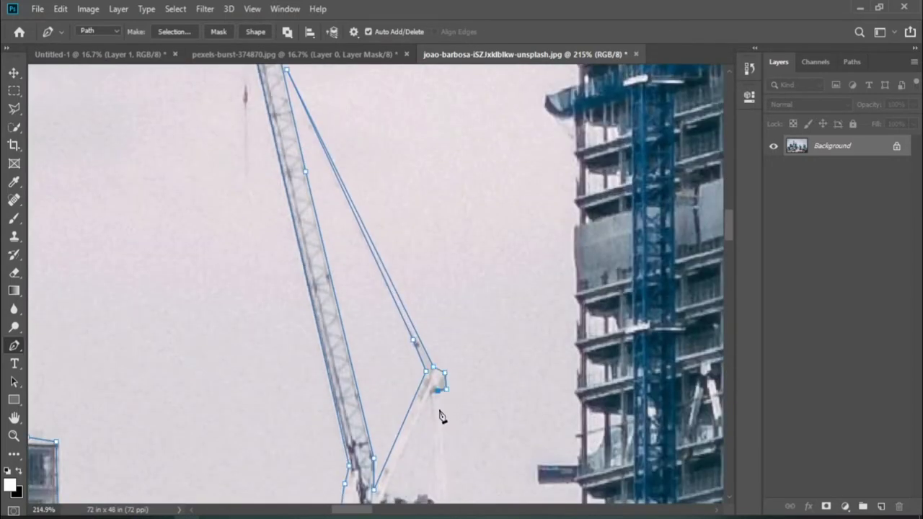
scroll(442, 417, down, 5)
scroll(442, 417, right, 1)
click(395, 344)
click(371, 375)
Trace around the small block on the building and up the building edge.
scroll(365, 371, down, 3)
click(434, 224)
click(472, 224)
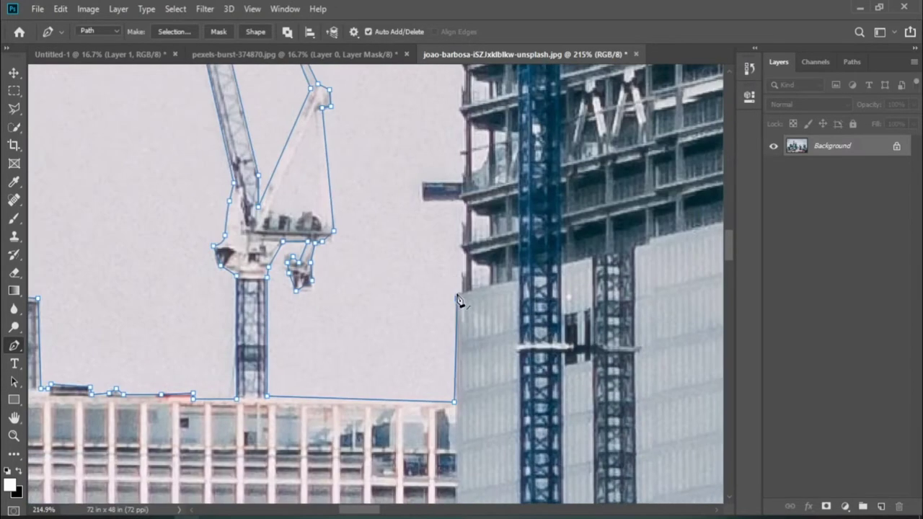
scroll(454, 274, up, 5)
scroll(454, 274, right, 2)
click(450, 292)
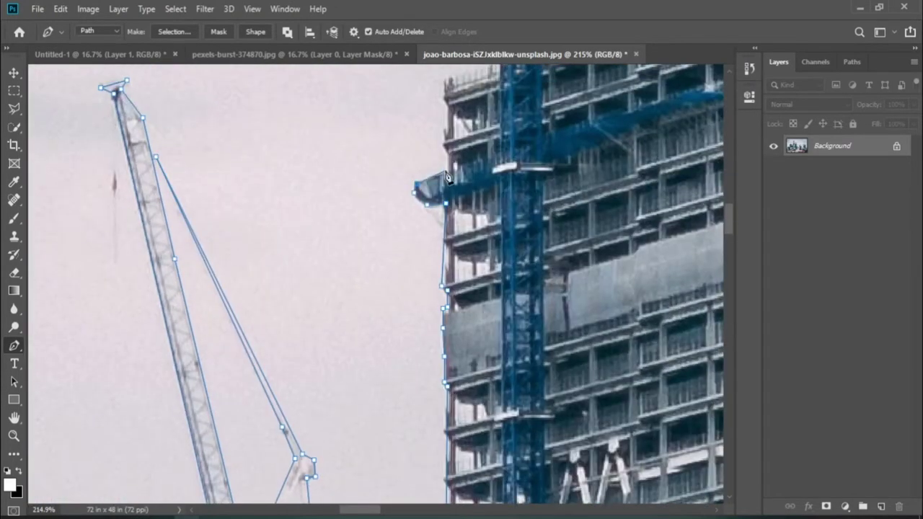
scroll(453, 120, up, 6)
Outline the crane cabin from the roof and anchor the path at the roof edge.
click(472, 351)
click(462, 203)
click(444, 160)
click(473, 133)
scroll(473, 133, right, 2)
scroll(417, 349, down, 5)
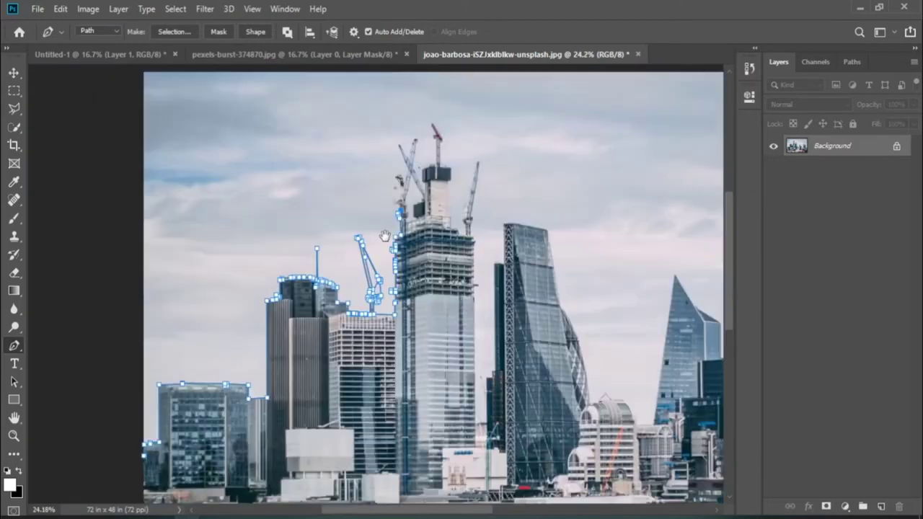
scroll(504, 346, up, 5)
click(539, 356)
Add an anchor at the lower building's edge.
scroll(546, 367, right, 2)
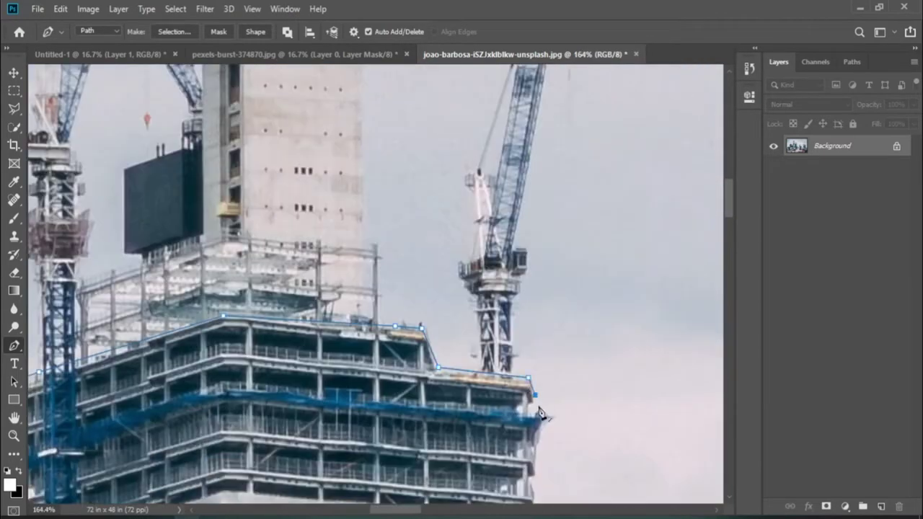
scroll(503, 439, down, 6)
scroll(507, 437, down, 2)
scroll(432, 375, down, 5)
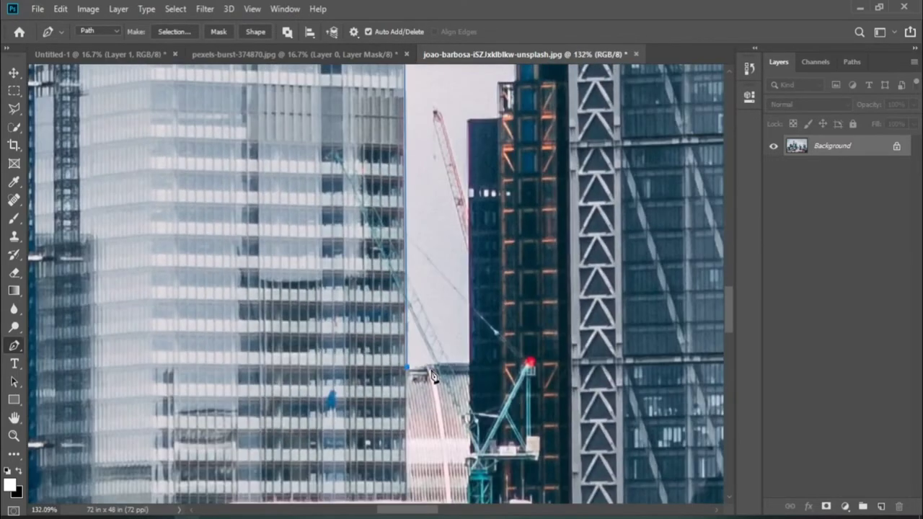
scroll(469, 122, up, 5)
scroll(468, 123, up, 5)
scroll(433, 180, left, 3)
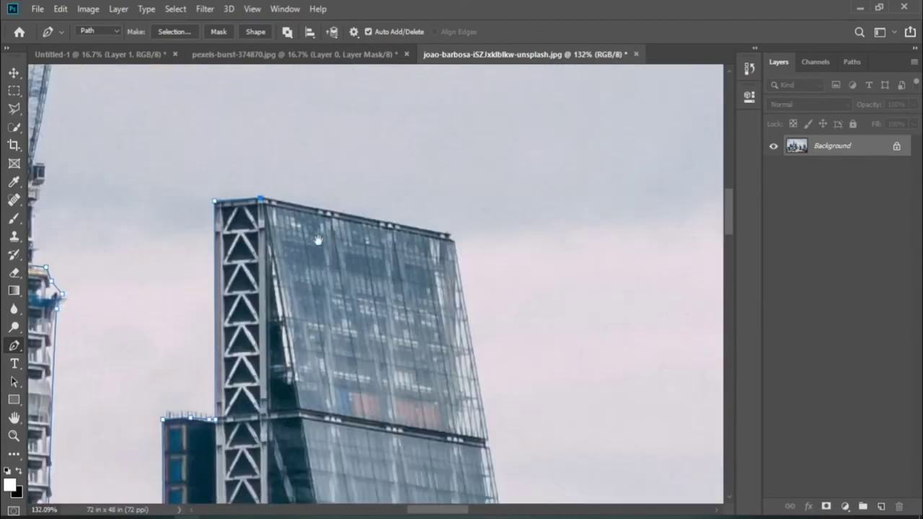
scroll(413, 234, down, 2)
scroll(505, 433, down, 5)
scroll(433, 382, down, 5)
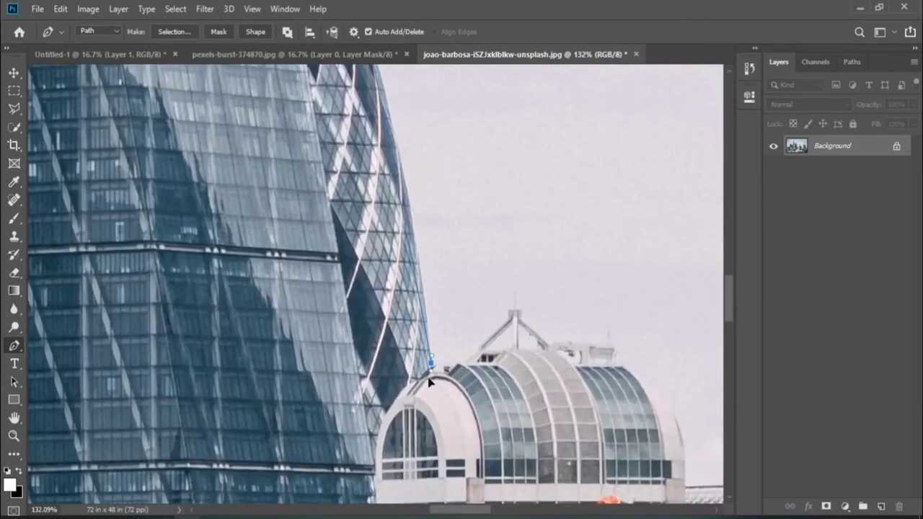
click(426, 355)
Trace the path over the dome's spire and curve it around the dome.
scroll(442, 374, up, 2)
click(540, 283)
scroll(548, 303, right, 5)
scroll(548, 303, down, 3)
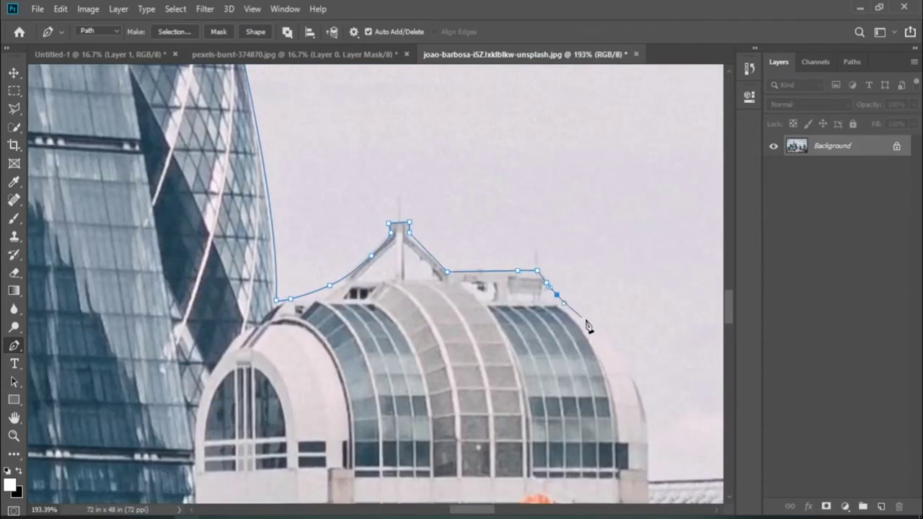
click(322, 156)
drag(430, 303, 447, 378)
Add an anchor on the rooftop beside the spire.
scroll(434, 370, down, 5)
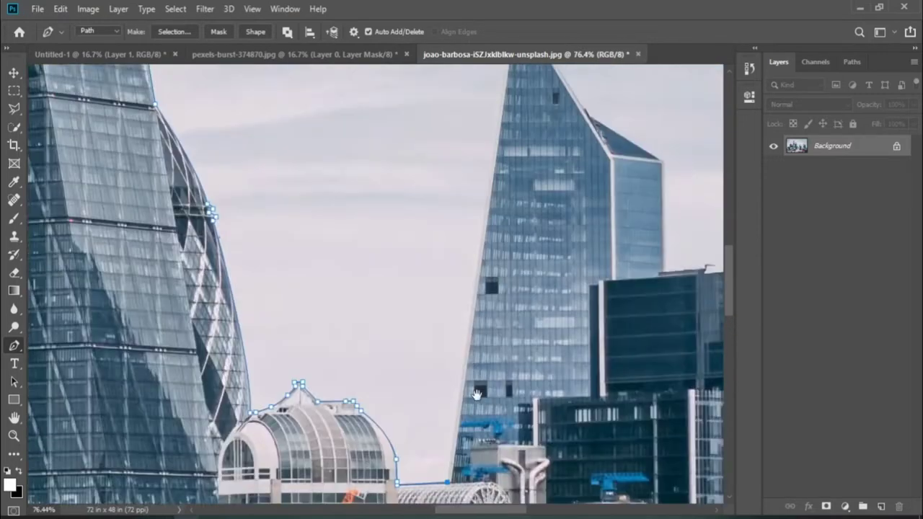
scroll(433, 288, up, 5)
scroll(433, 288, down, 3)
scroll(432, 325, down, 3)
click(411, 333)
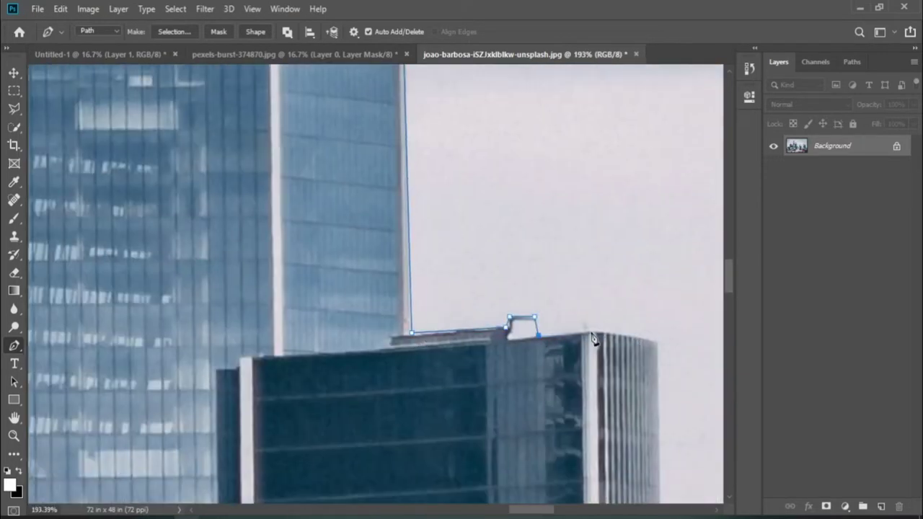
scroll(377, 233, down, 3)
scroll(490, 370, down, 3)
scroll(541, 351, up, 2)
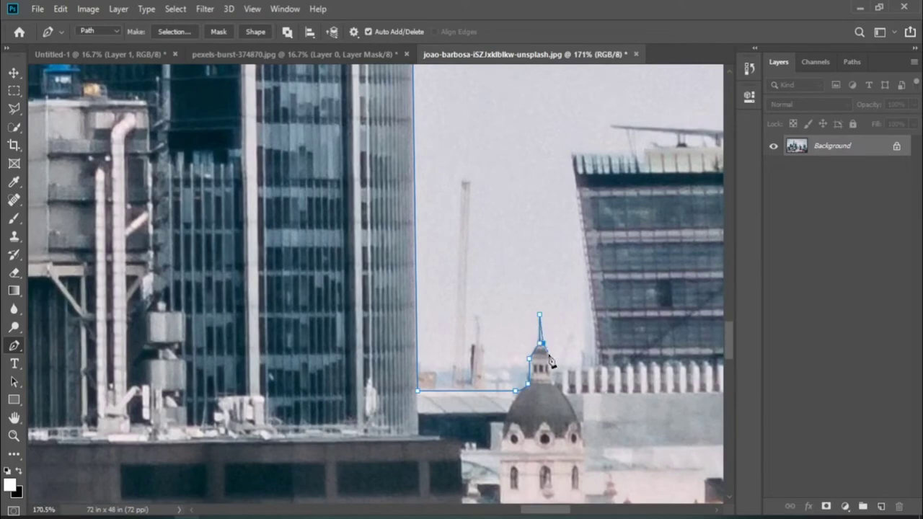
scroll(577, 160, down, 5)
scroll(505, 339, up, 3)
Curve the path along the curved tower's rounded top.
click(431, 121)
scroll(433, 144, up, 3)
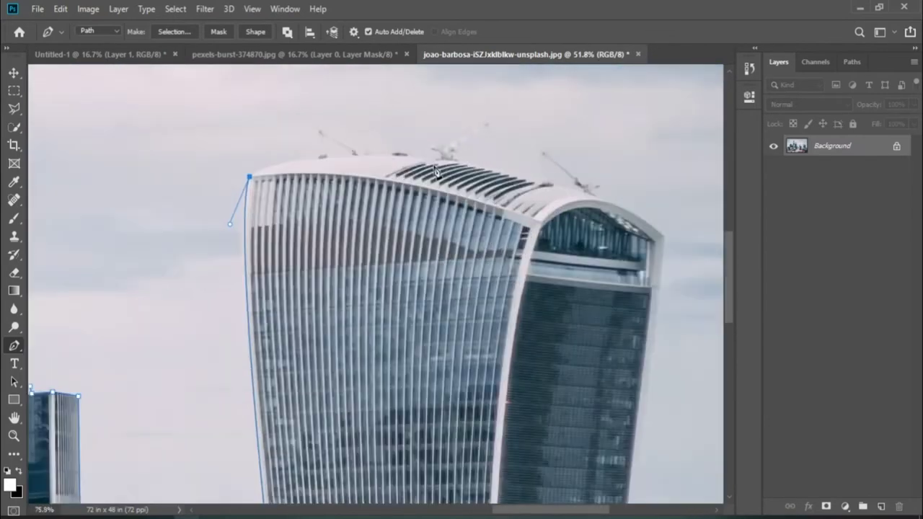
drag(473, 160, 649, 193)
scroll(577, 206, down, 3)
scroll(505, 238, down, 5)
scroll(486, 274, down, 3)
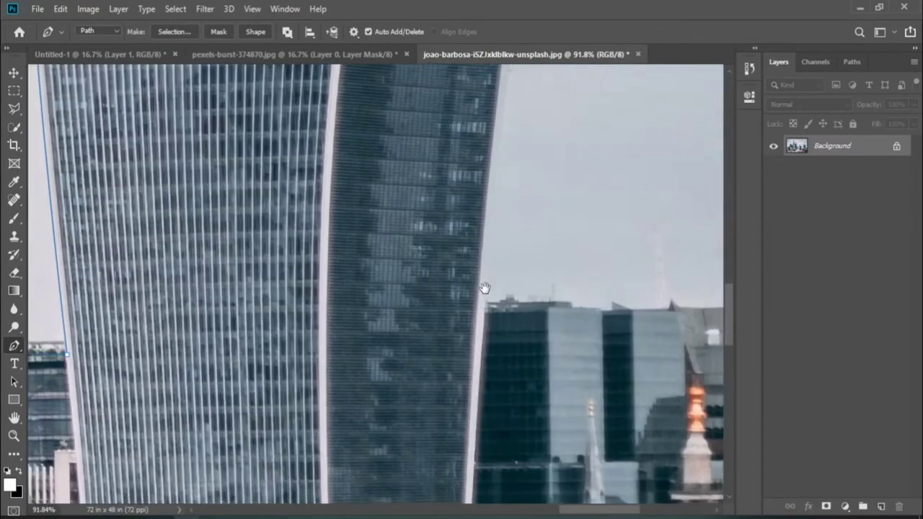
scroll(491, 323, down, 3)
Run the path down the tower's right edge, below the skyline, and close it.
click(491, 322)
scroll(565, 305, down, 10)
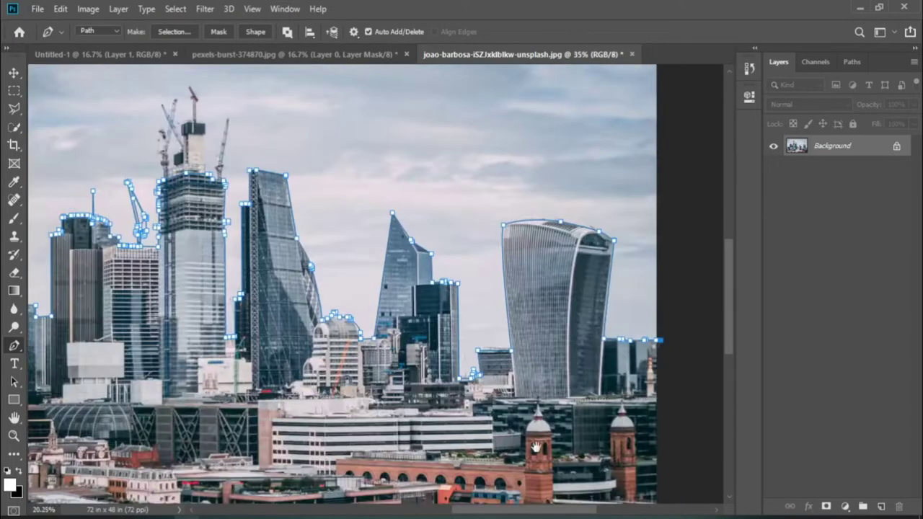
click(663, 323)
click(387, 354)
click(215, 346)
click(218, 283)
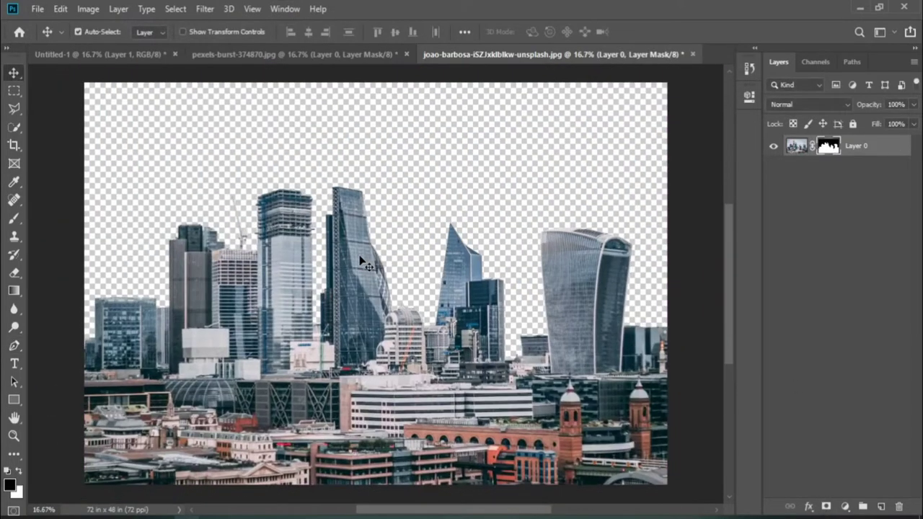
Drag the masked skyline into Untitled-1, scale it to about 36% at the right, and select both skylines.
mouse_move(319, 236)
mouse_down()
mouse_move(100, 54)
mouse_move(317, 238)
mouse_up()
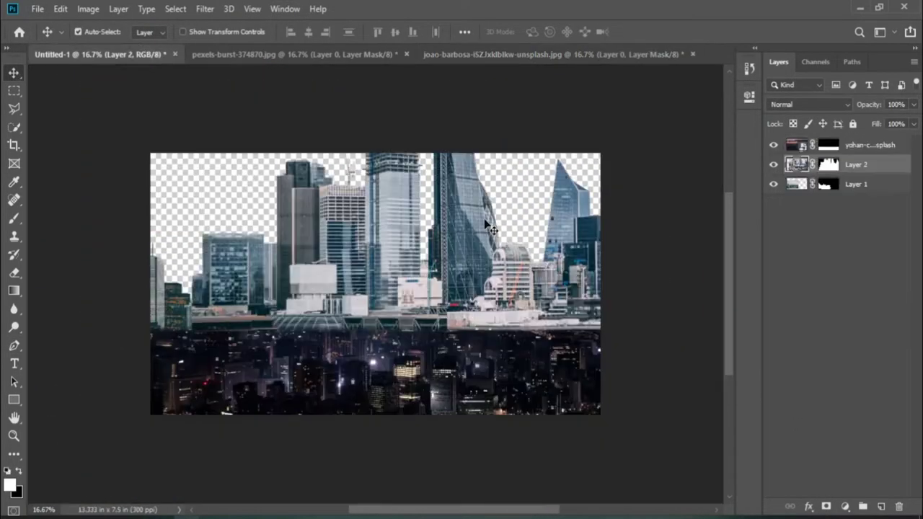
key(ctrl+t)
mouse_move(193, 417)
mouse_down()
mouse_move(307, 292)
mouse_move(377, 289)
mouse_up()
drag(474, 213, 483, 301)
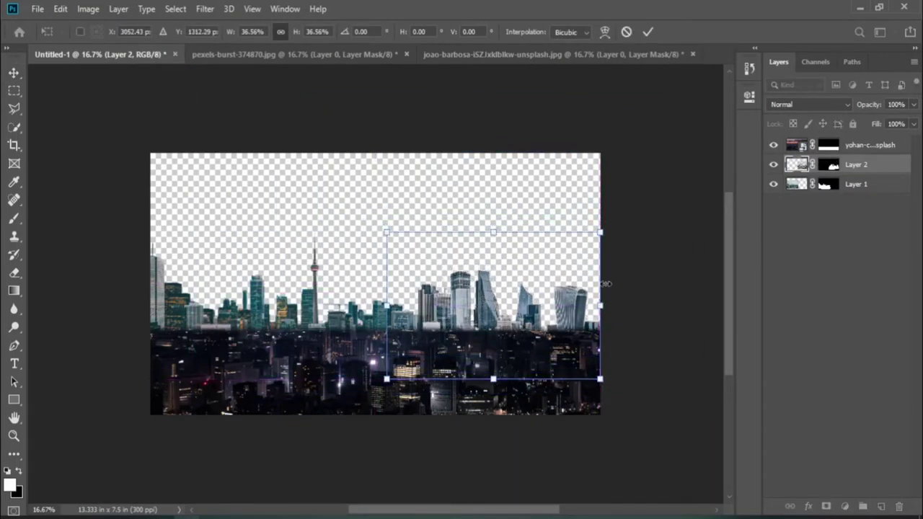
drag(386, 378, 375, 385)
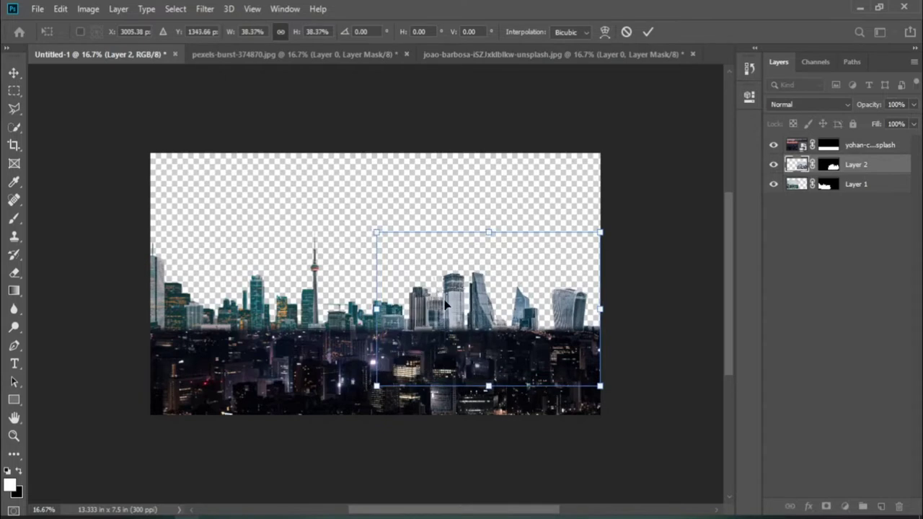
drag(490, 318, 491, 310)
drag(348, 379, 361, 378)
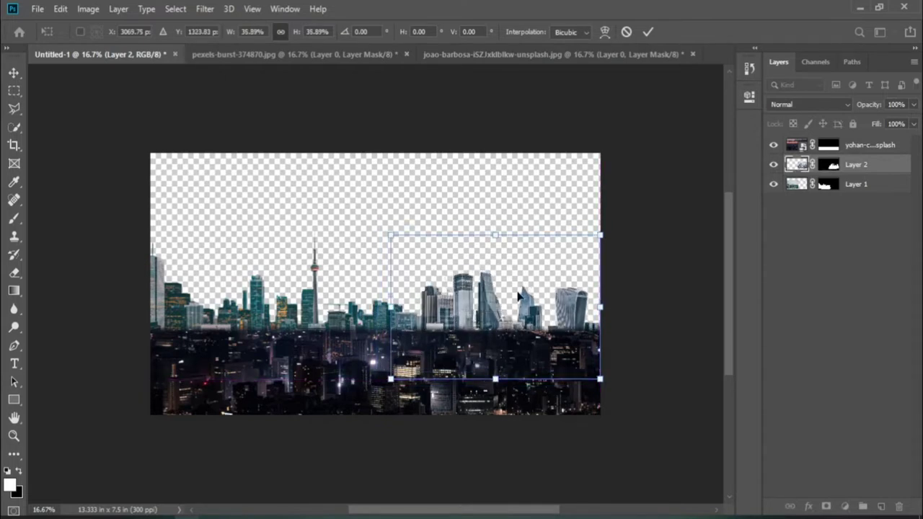
click(648, 31)
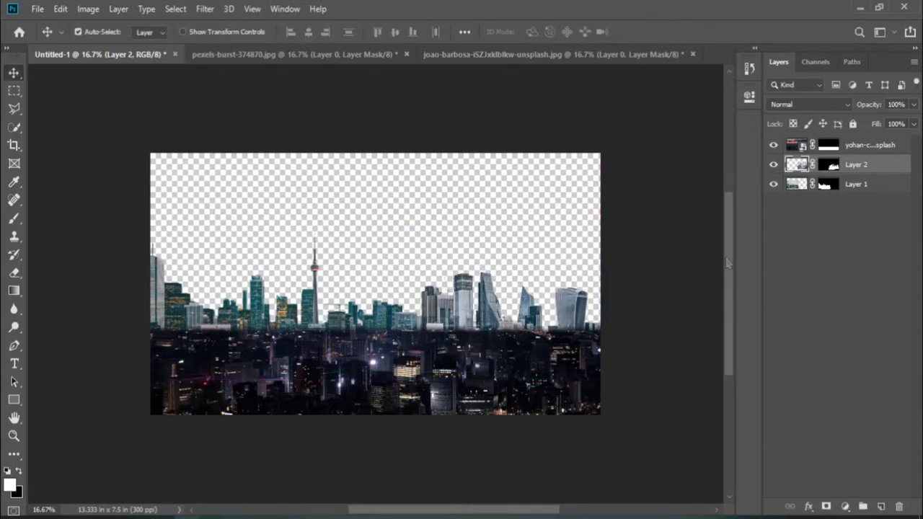
shift+click(856, 185)
Group the two skylines and darken them with a clipped Exposure layer at -3.28.
click(862, 508)
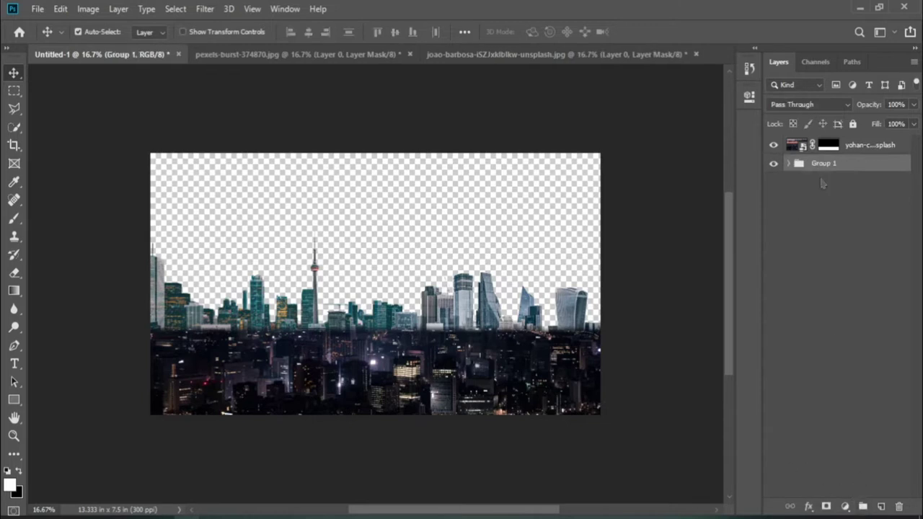
click(845, 507)
click(854, 339)
key(ctrl+alt+g)
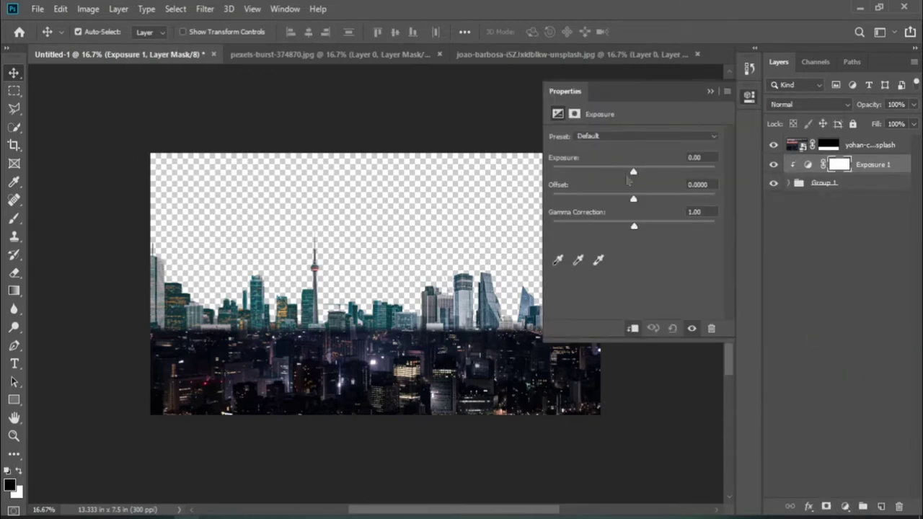
drag(634, 173, 597, 173)
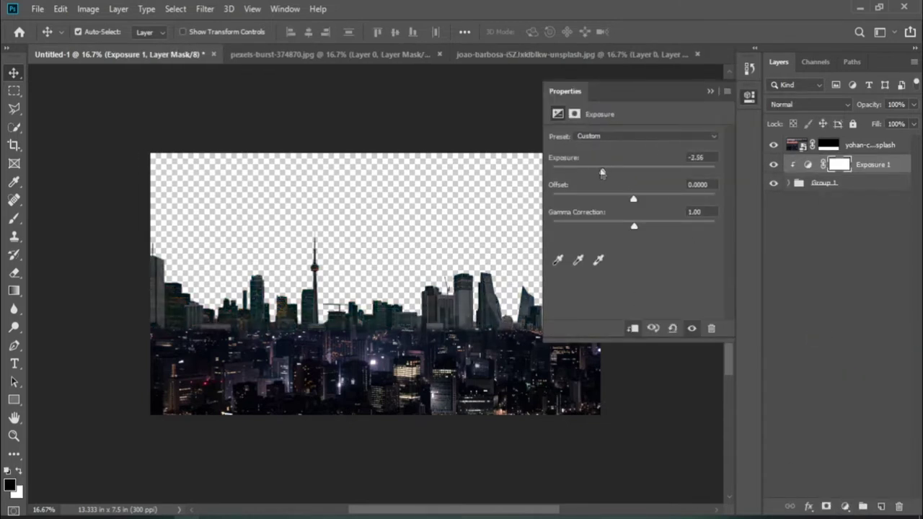
click(749, 96)
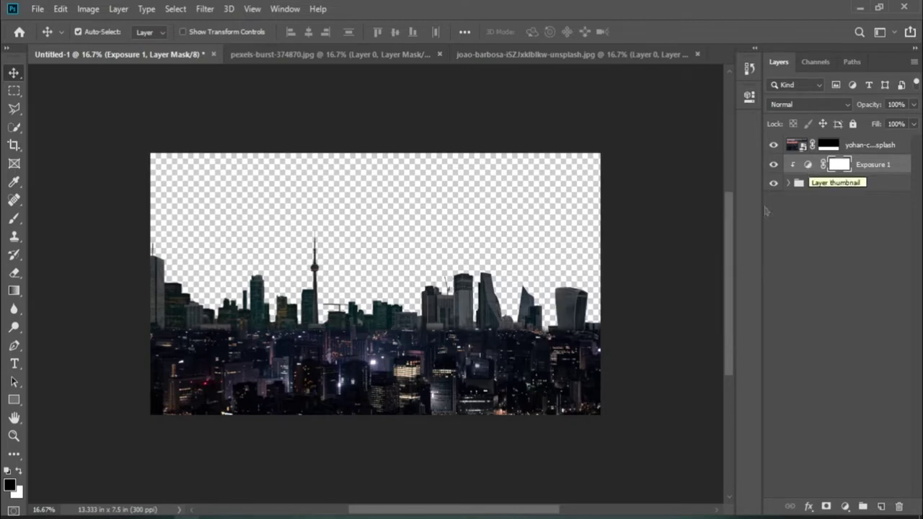
click(807, 165)
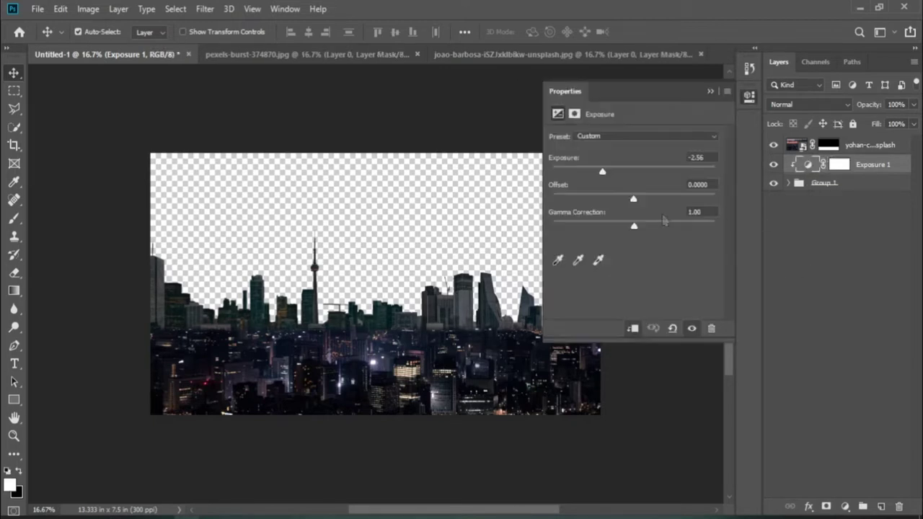
drag(609, 173, 593, 173)
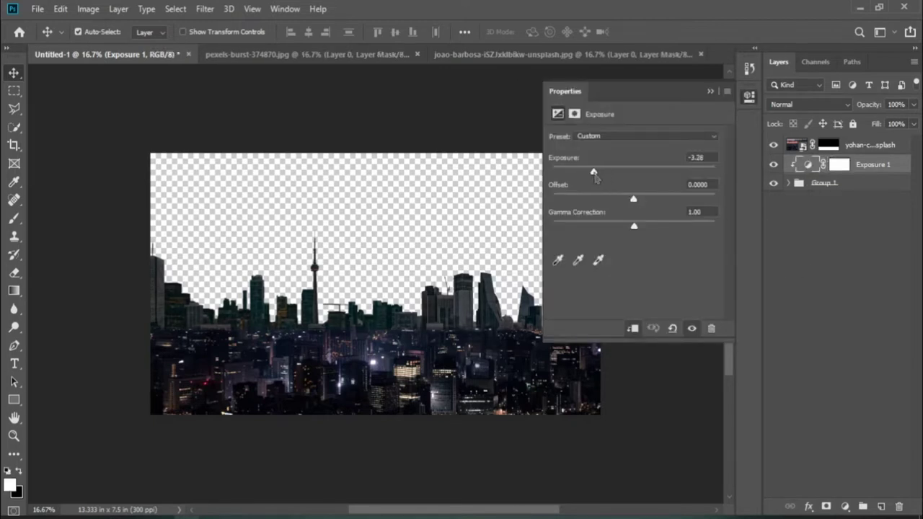
click(714, 93)
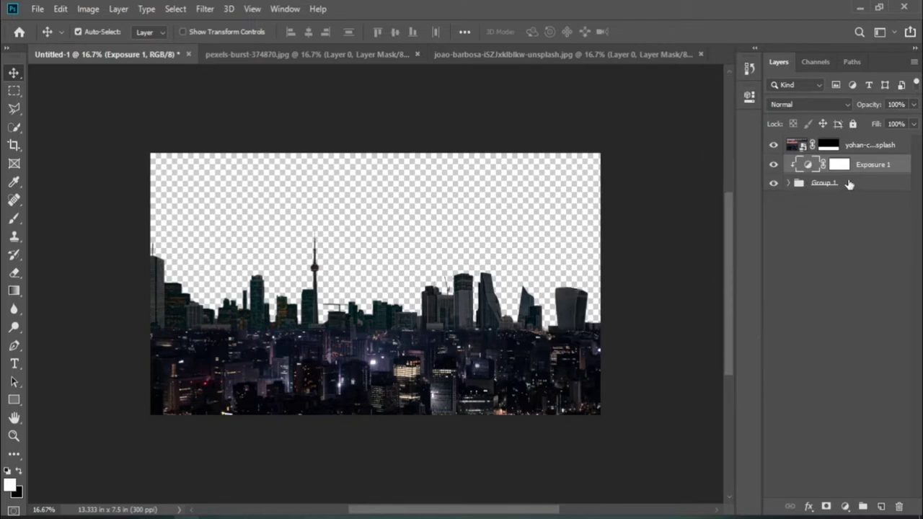
Add an unclipped Color Balance layer with Magenta -45 and Blue +23.
click(845, 507)
click(840, 382)
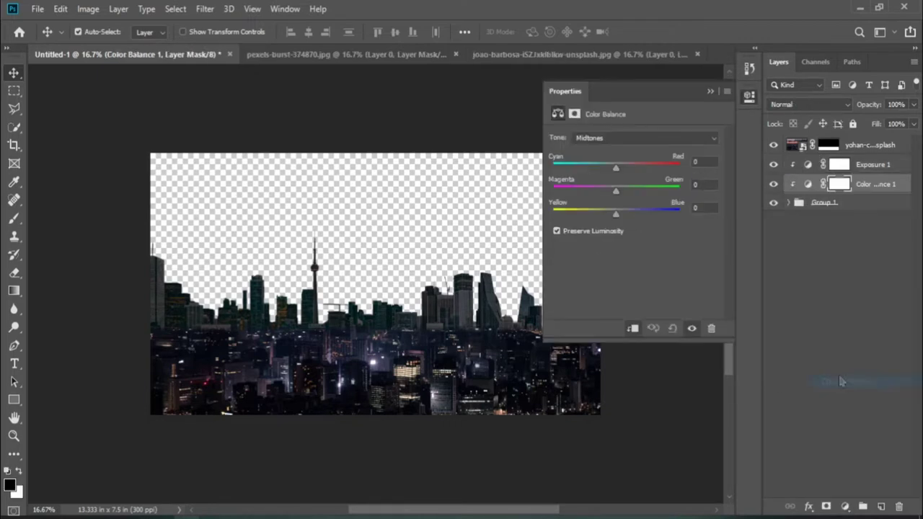
click(632, 329)
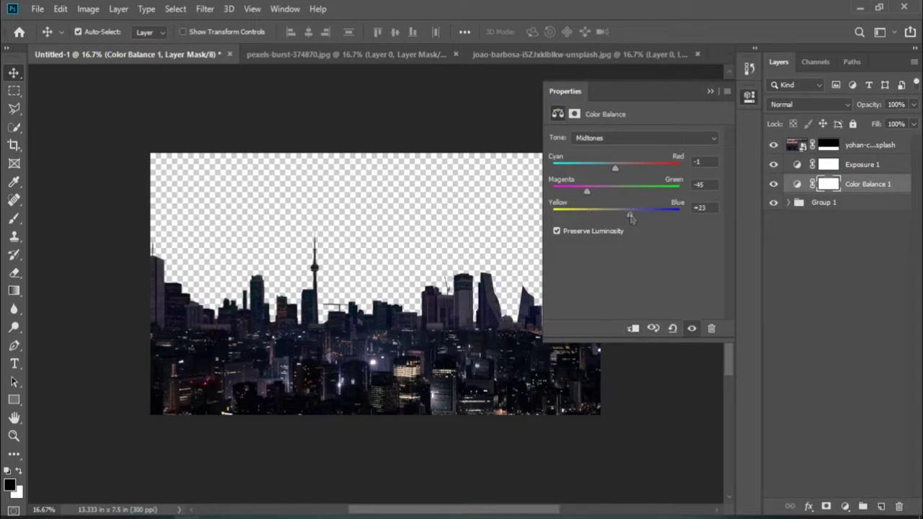
click(711, 93)
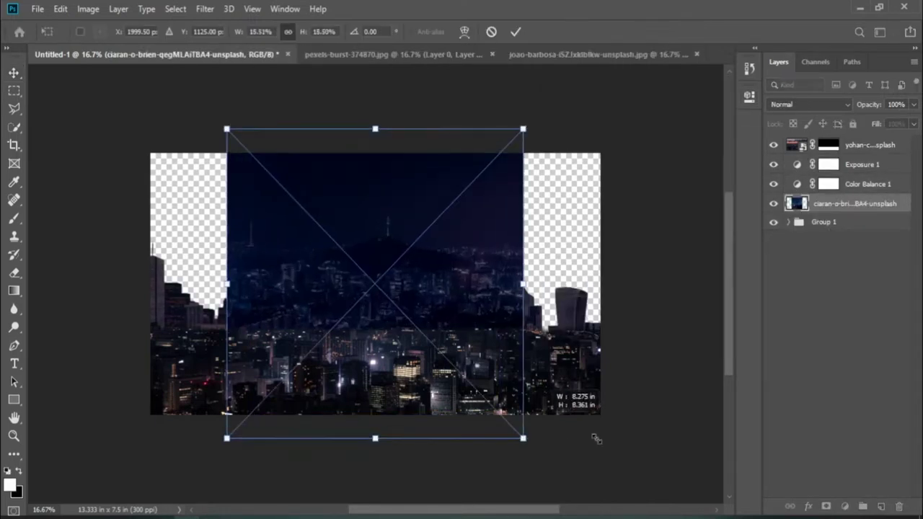
Put the night city photo below Group 1 at about 35%, then position and commit the starry sky photo.
click(516, 31)
key(ctrl+bracketleft)
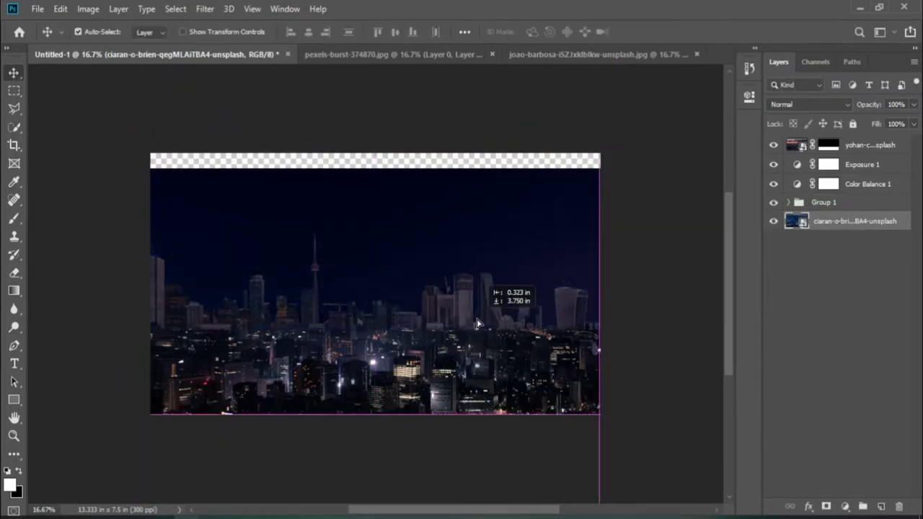
key(ctrl+t)
drag(598, 402, 639, 350)
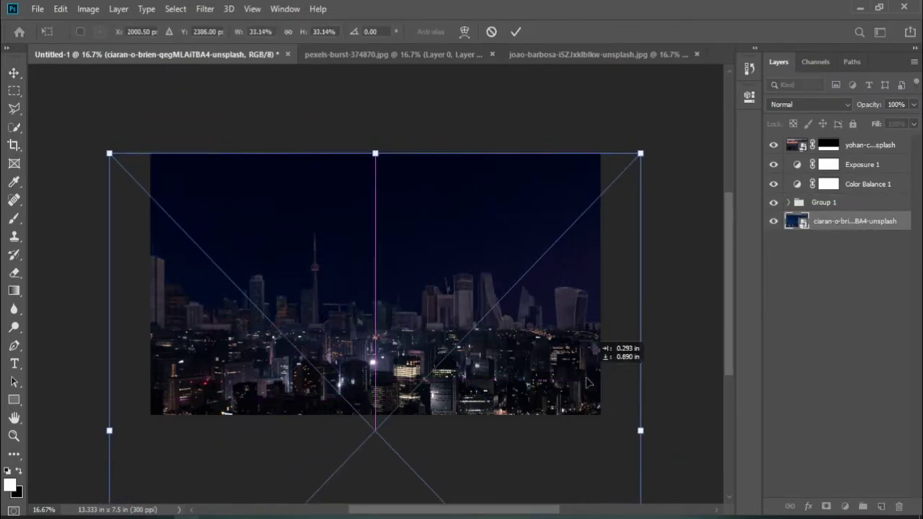
drag(376, 160, 373, 124)
drag(382, 189, 382, 209)
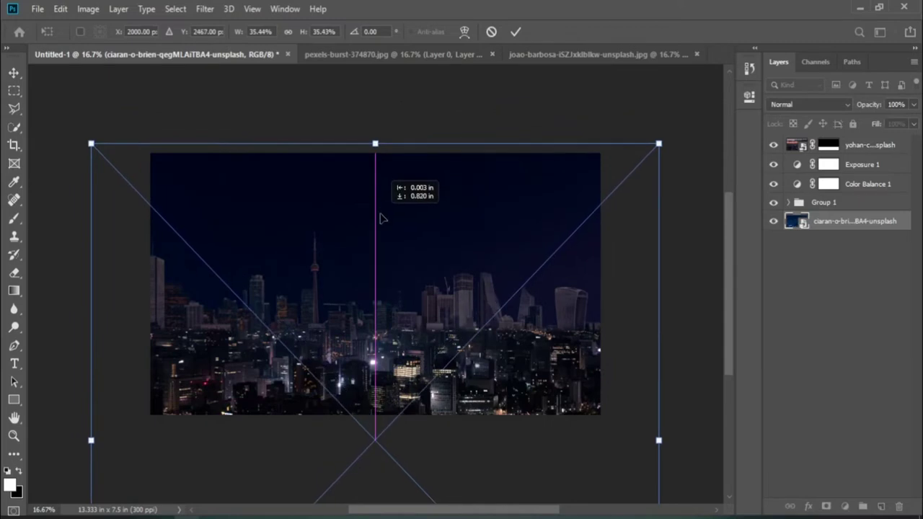
click(515, 32)
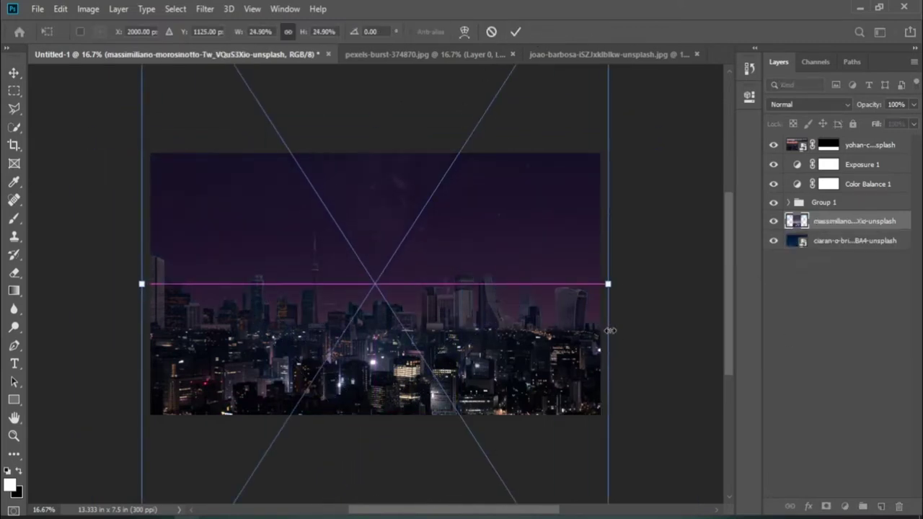
drag(451, 261, 451, 273)
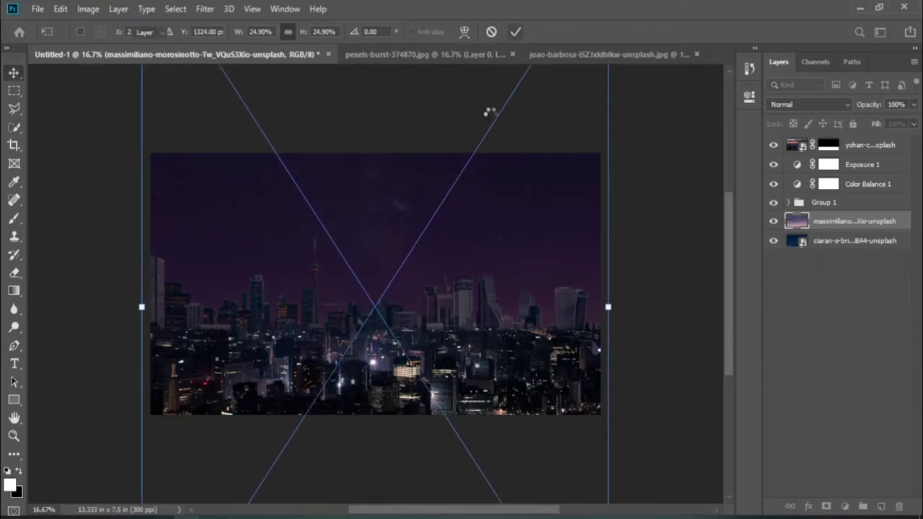
key(Return)
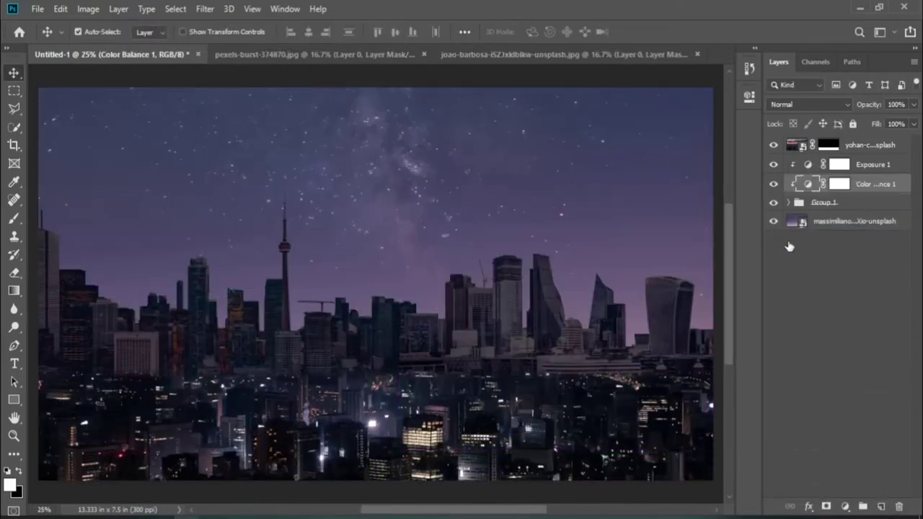
Add Exposure and Color Balance (Magenta -20, Blue +24) adjustment layers above the starry sky.
click(851, 221)
click(844, 506)
click(829, 328)
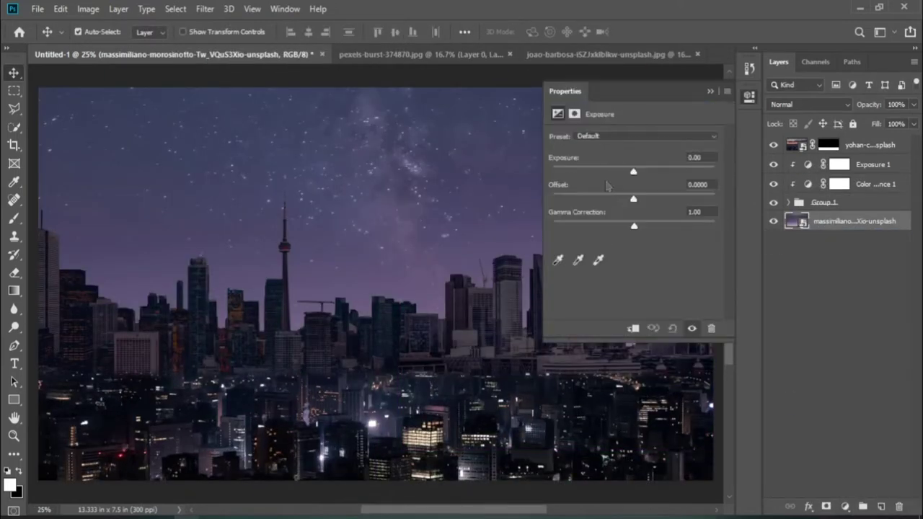
drag(629, 173, 608, 184)
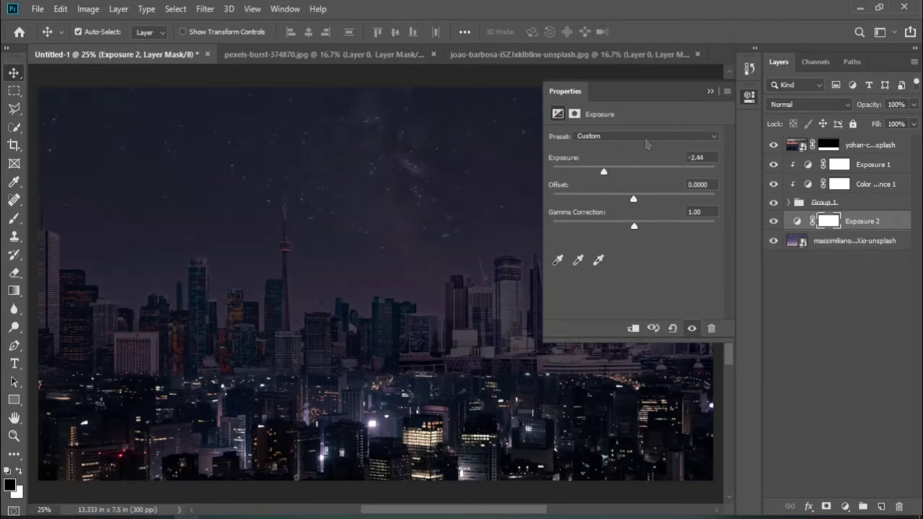
click(710, 90)
click(850, 241)
click(845, 507)
click(866, 384)
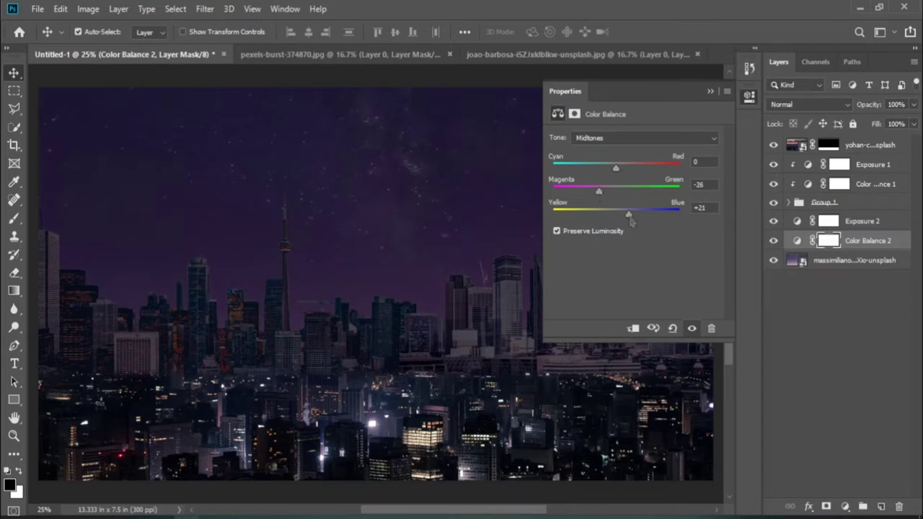
Fine-tune the sky Exposure to -2.44 and group the sky photo with its adjustments.
click(710, 91)
double_click(797, 222)
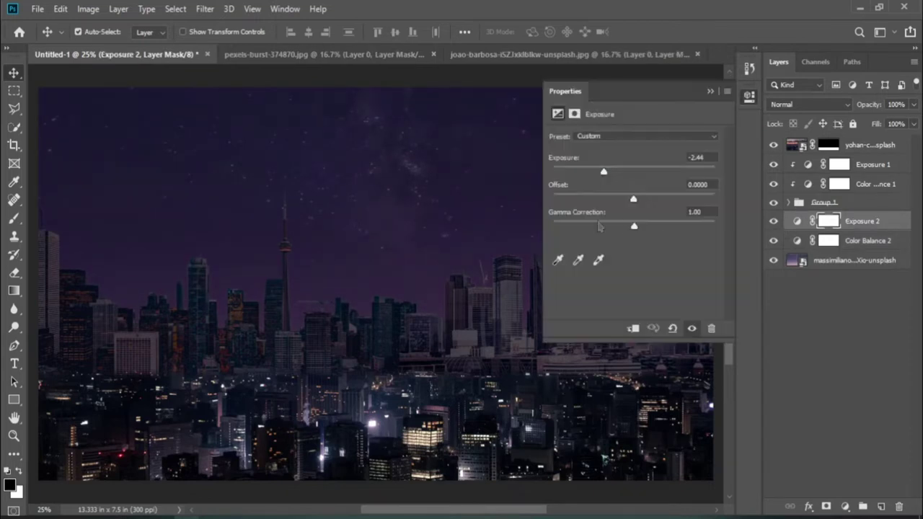
drag(596, 177, 612, 177)
double_click(797, 241)
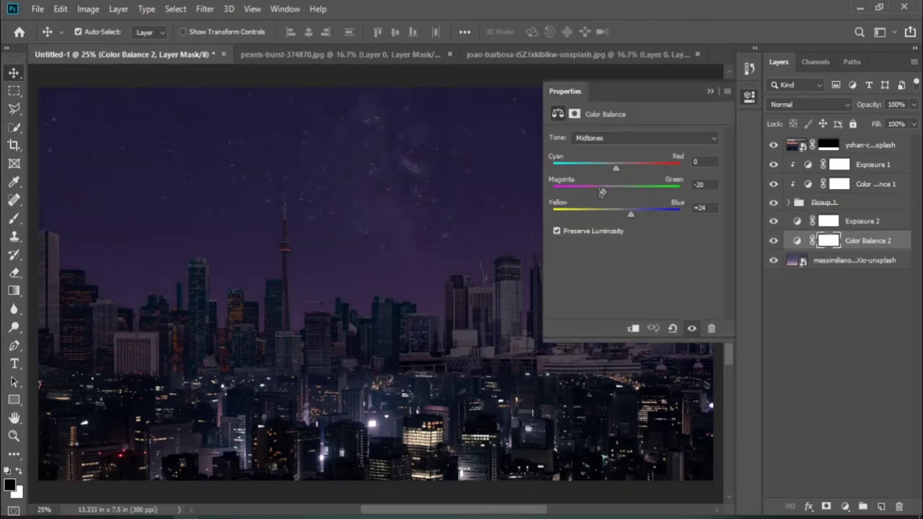
click(710, 91)
shift+click(837, 260)
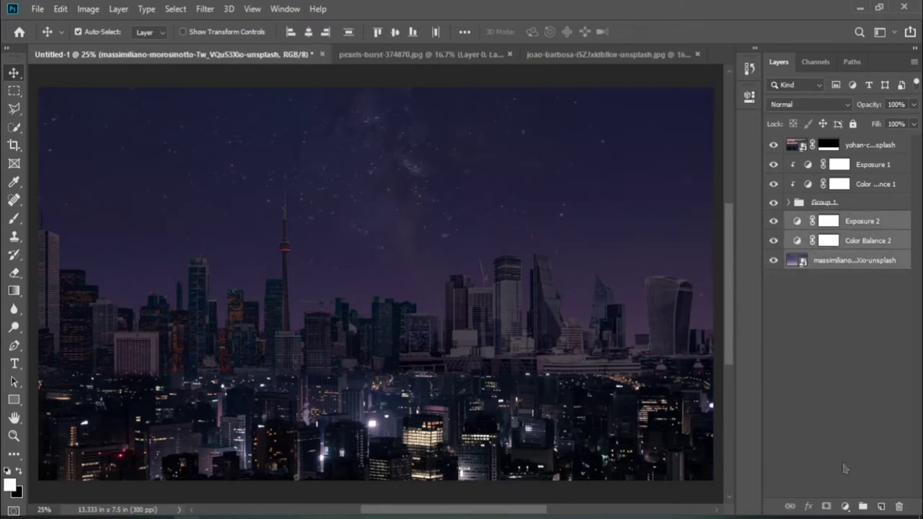
key(ctrl+g)
Name the sky group 'sky' and gather the skyline layers and adjustments into a 'buildings' group.
key(Return)
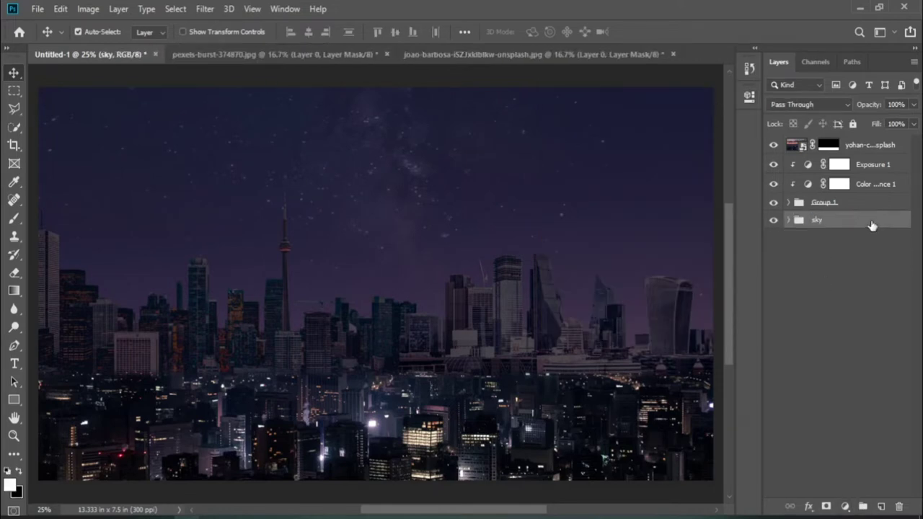
drag(864, 201, 862, 506)
text(buildings)
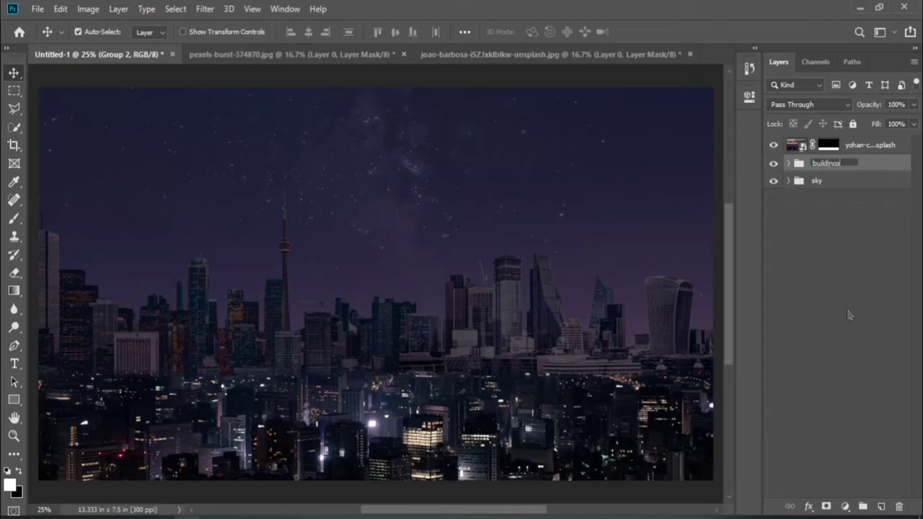
key(Return)
shift+click(863, 145)
key(ctrl+g)
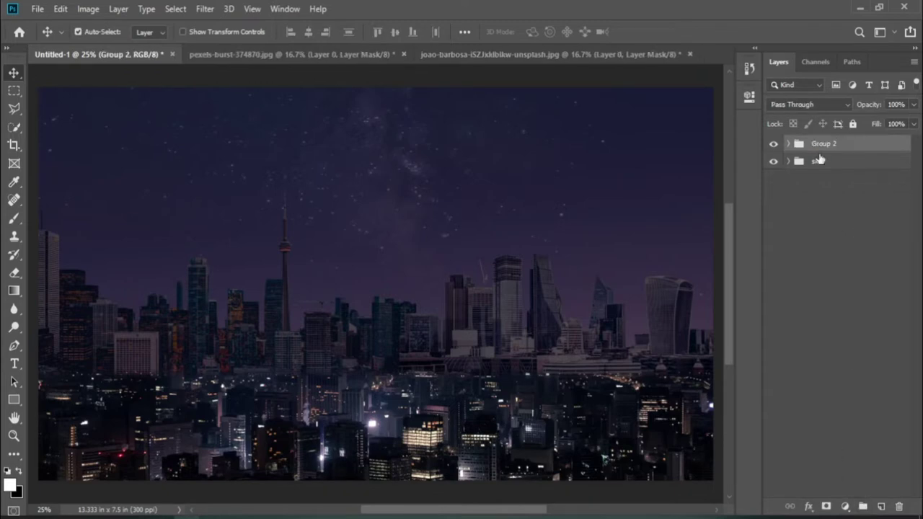
text(buildings)
key(Return)
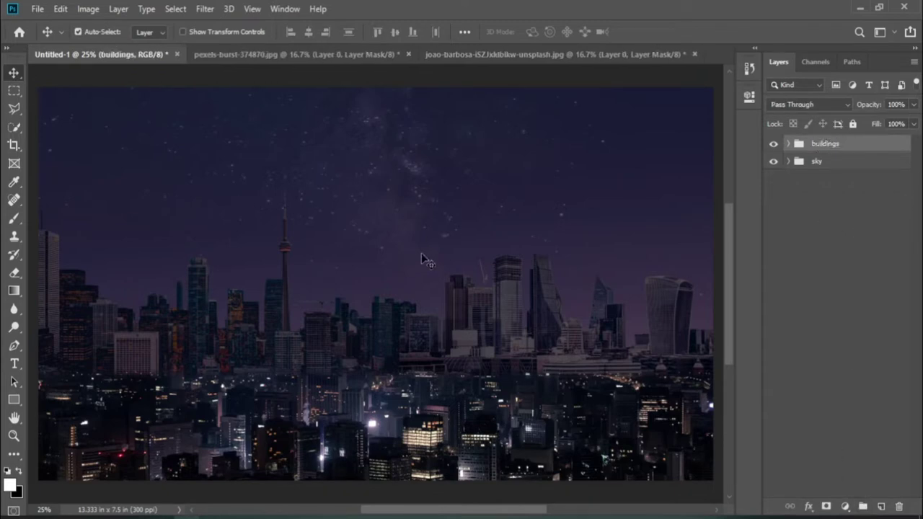
click(424, 260)
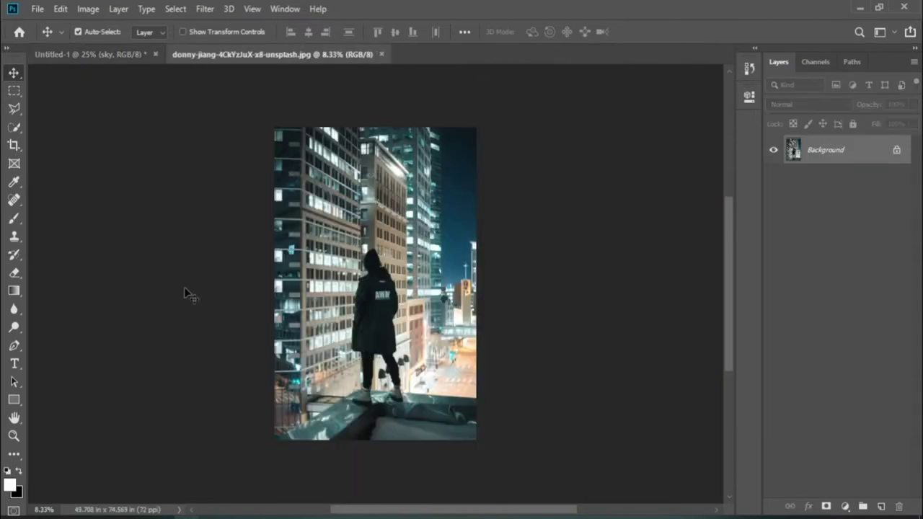
Zoom in on the figure's head and start pen anchors along the jacket's right edge.
scroll(250, 371, up, 3)
scroll(251, 376, up, 2)
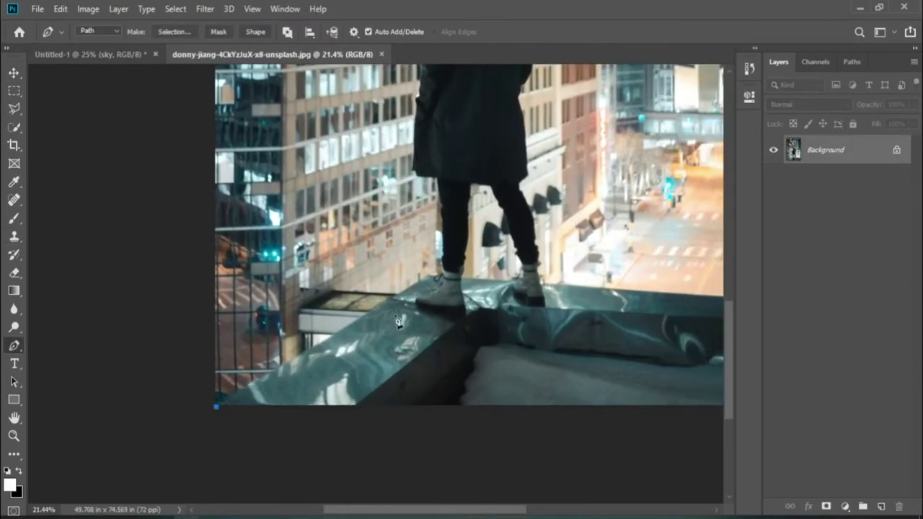
scroll(446, 274, up, 4)
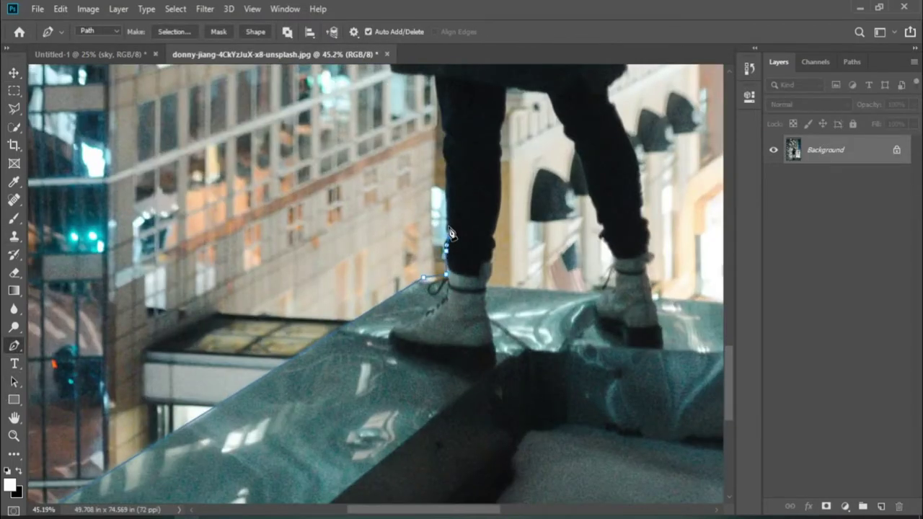
drag(445, 132, 476, 256)
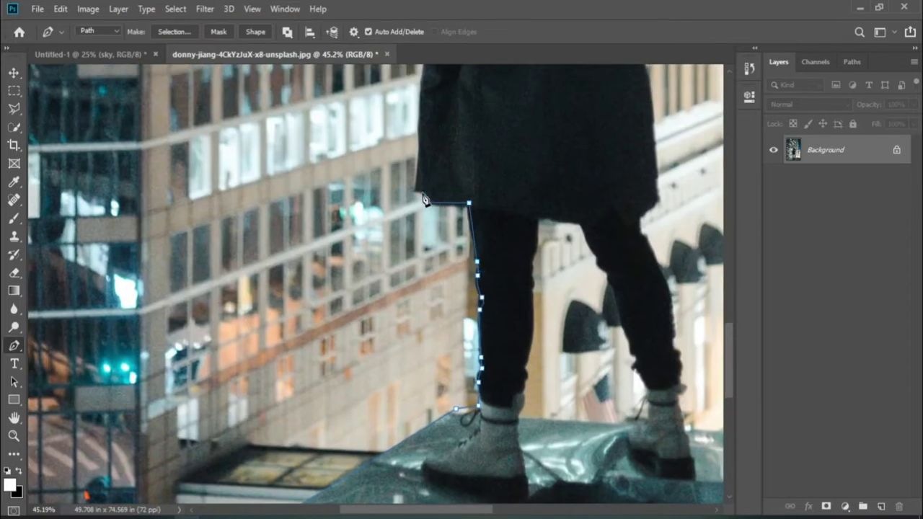
scroll(426, 265, up, 4)
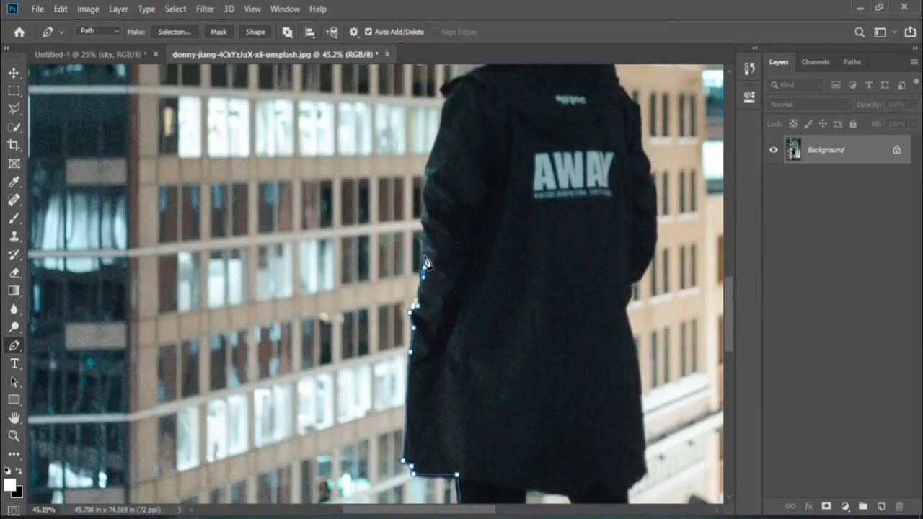
drag(427, 188, 417, 292)
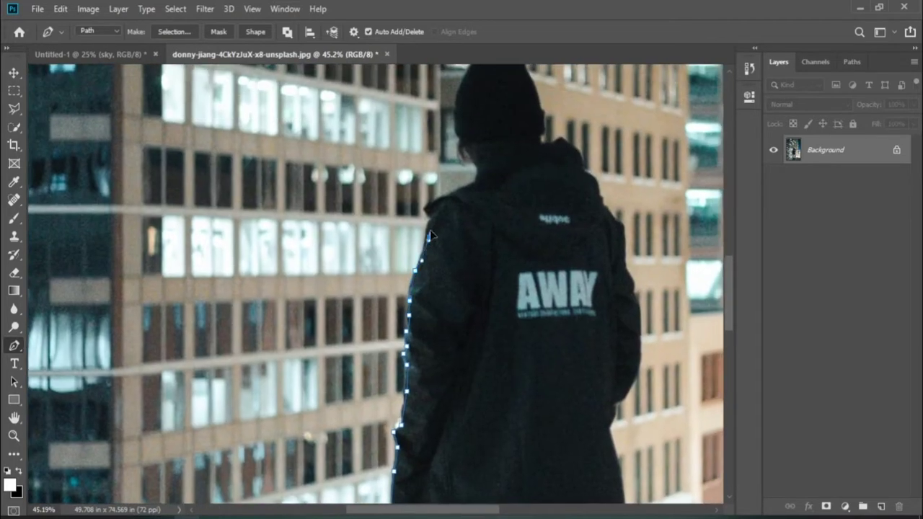
scroll(470, 195, up, 2)
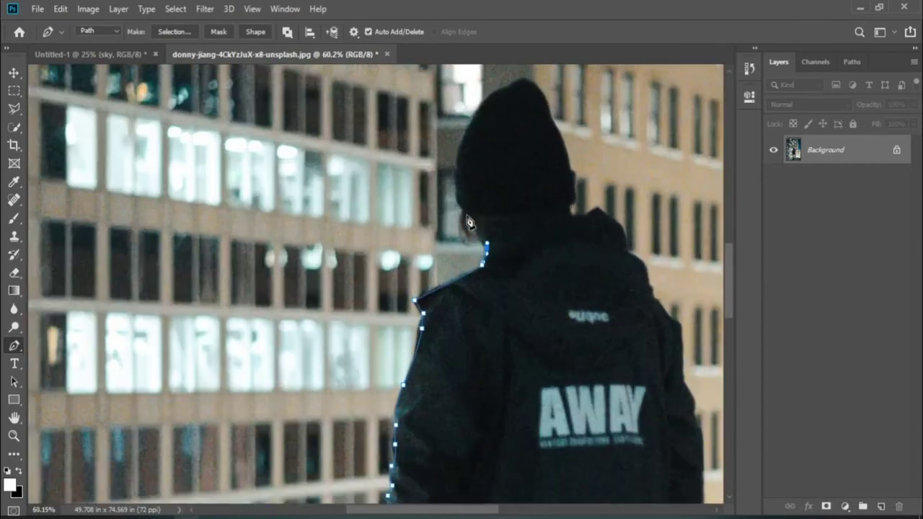
scroll(464, 235, up, 2)
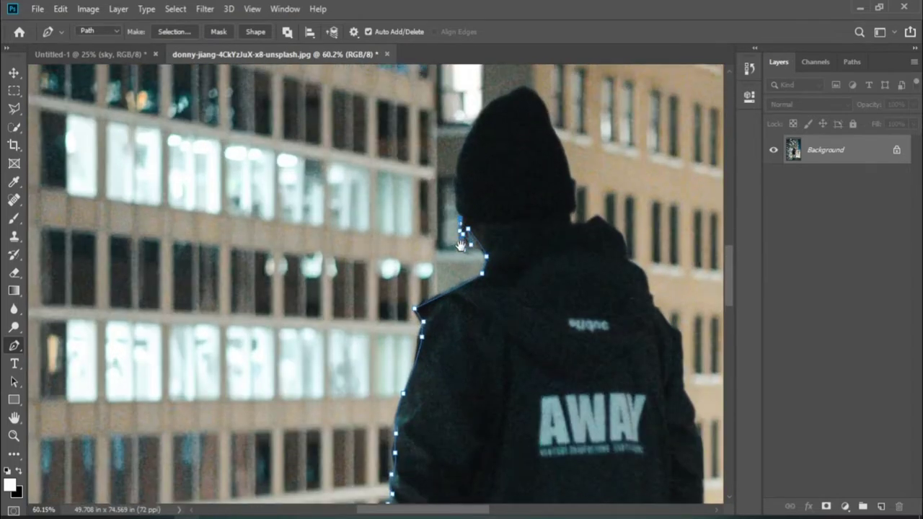
scroll(461, 231, up, 2)
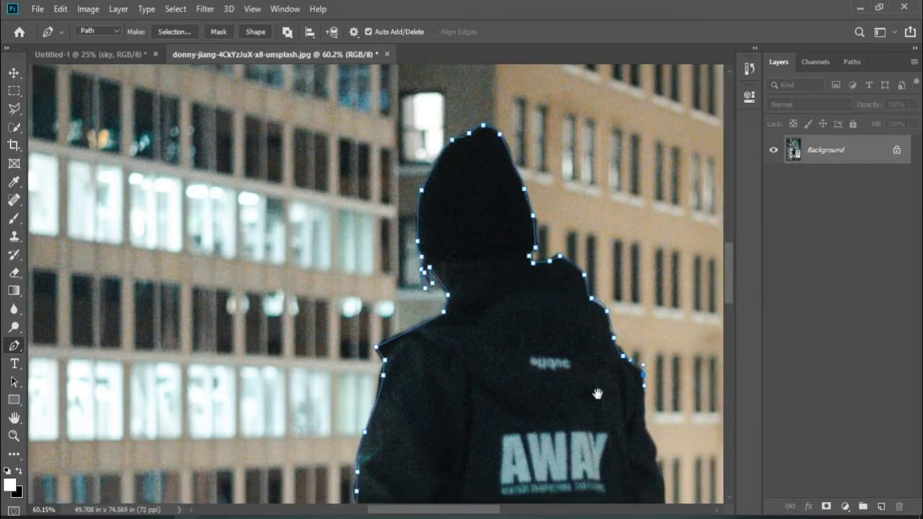
scroll(653, 371, down, 3)
click(569, 340)
scroll(591, 461, down, 4)
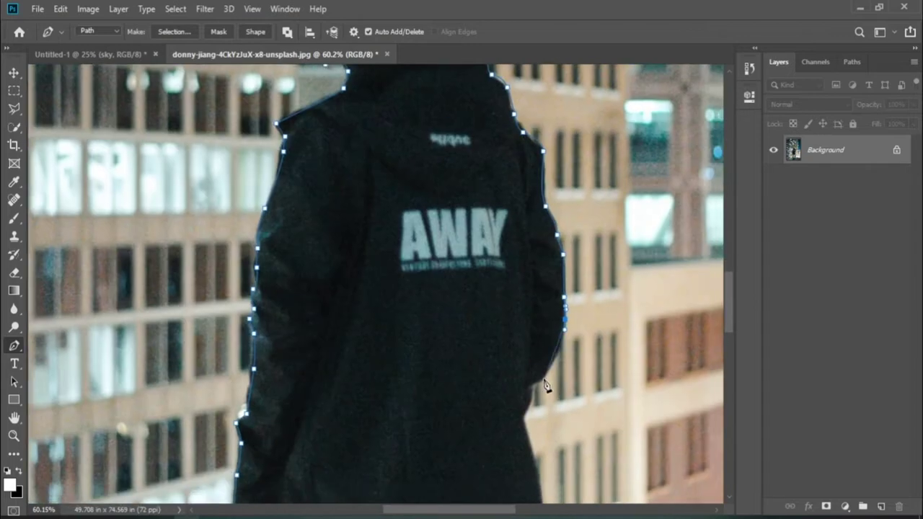
scroll(528, 460, down, 5)
Continue the pen anchors down the coat's edge to beside the shoe.
click(461, 379)
click(465, 454)
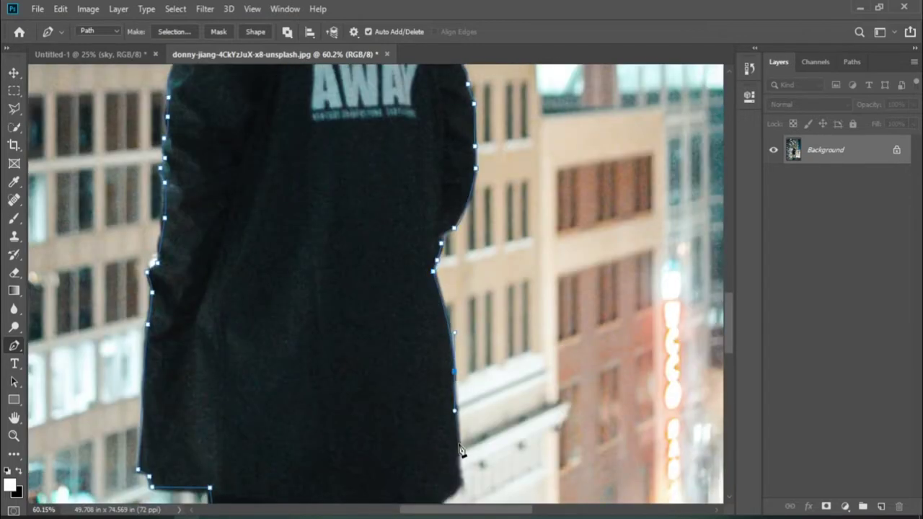
click(470, 485)
scroll(469, 485, down, 5)
click(429, 369)
scroll(447, 436, down, 5)
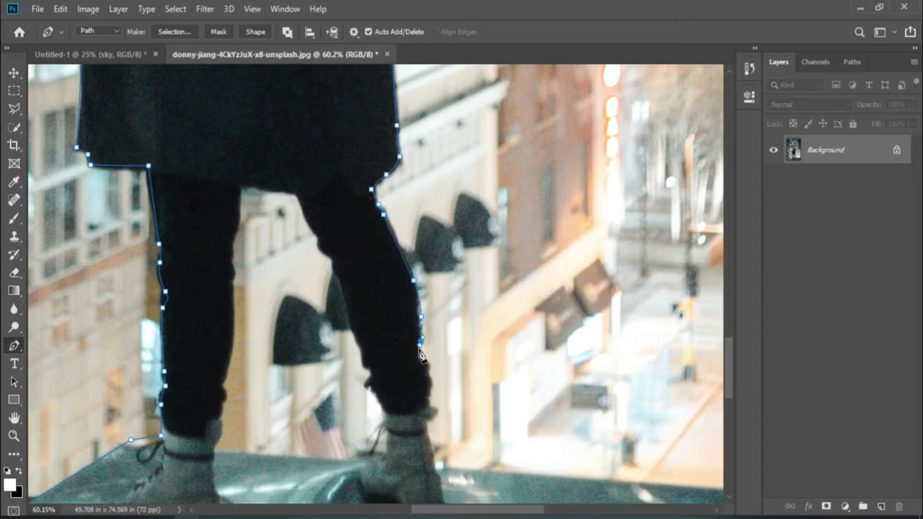
click(432, 462)
Anchor the ledge corners, close the outline, and begin tracing the gap between the legs.
drag(436, 467, 376, 421)
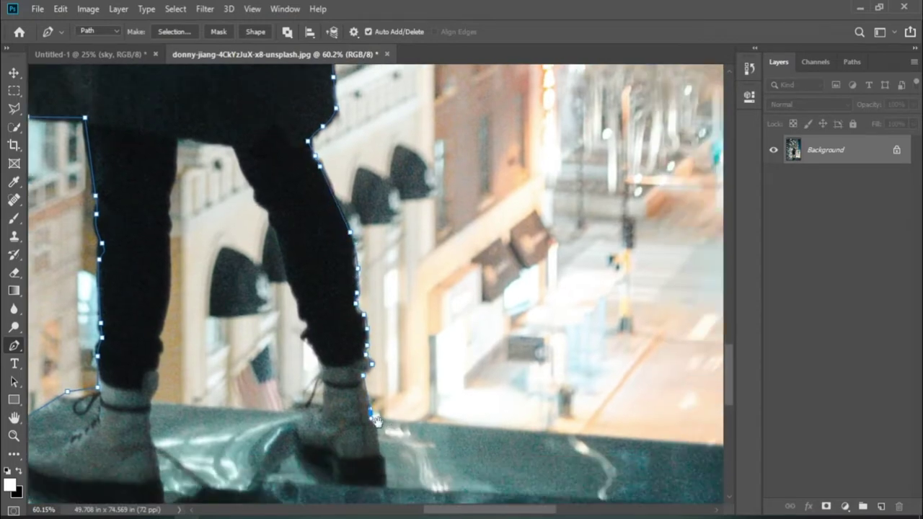
scroll(407, 431, down, 2)
scroll(504, 360, down, 1)
click(613, 319)
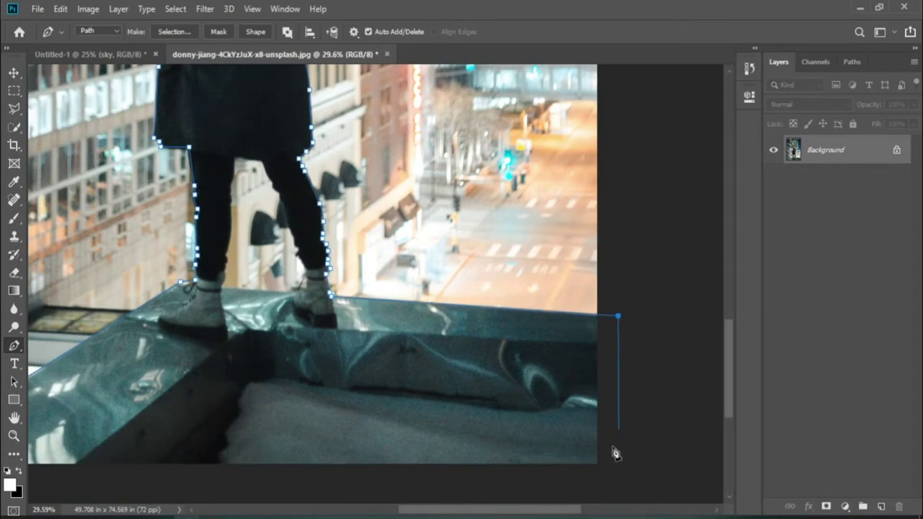
scroll(613, 446, down, 1)
click(628, 422)
click(198, 421)
click(216, 380)
scroll(382, 361, up, 3)
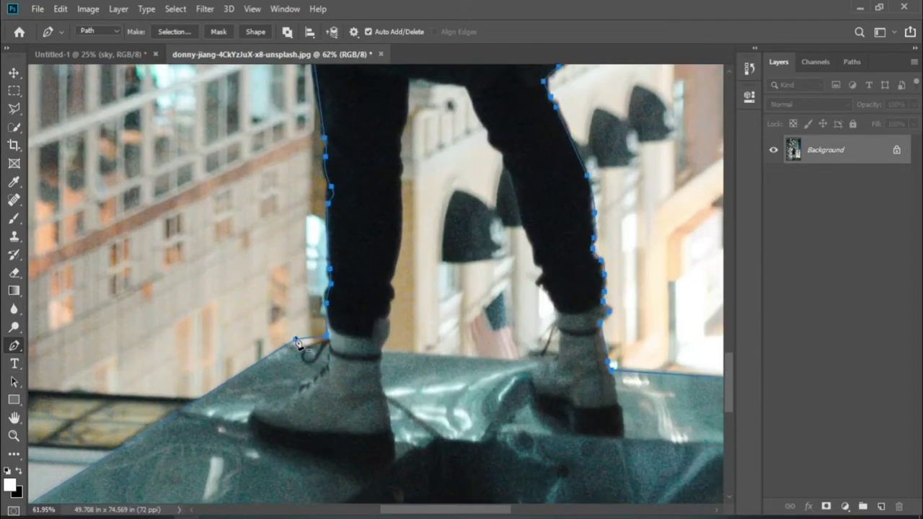
click(361, 360)
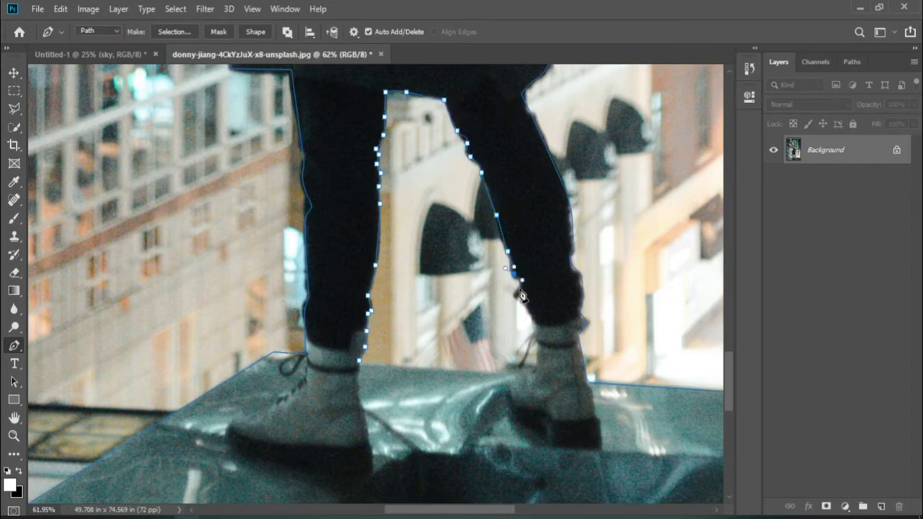
Close the leg-gap path, load it as a selection and mask the figure layer.
click(359, 360)
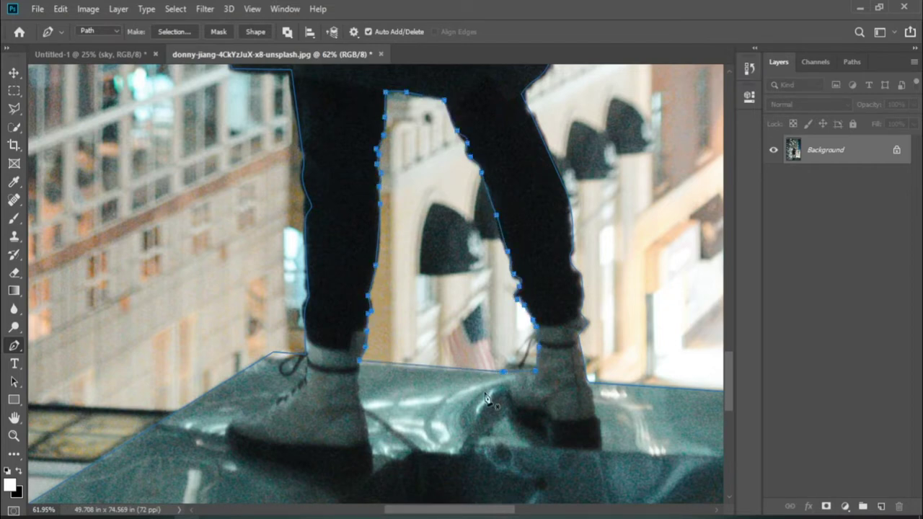
key(ctrl+0)
key(ctrl+Return)
click(826, 507)
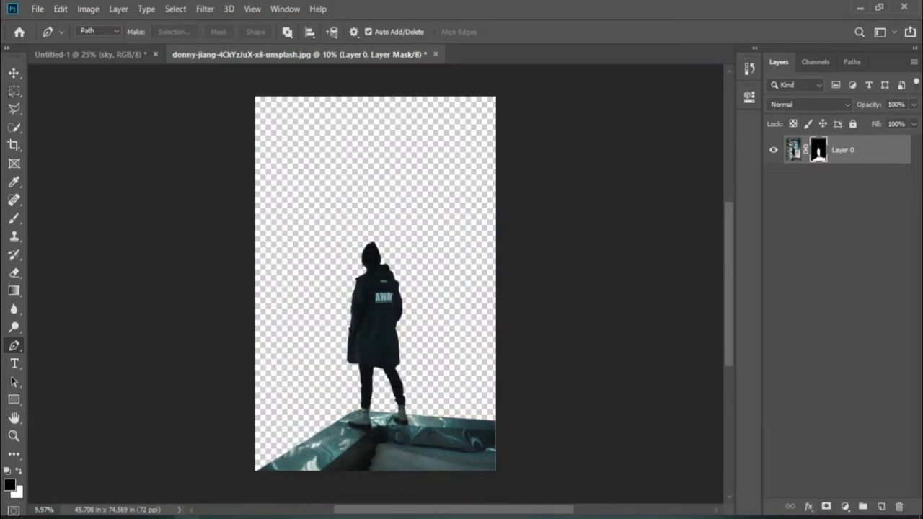
Drag the figure into Untitled-1, scale it to about 46%, flip it horizontally and position it.
key(v)
drag(389, 308, 510, 267)
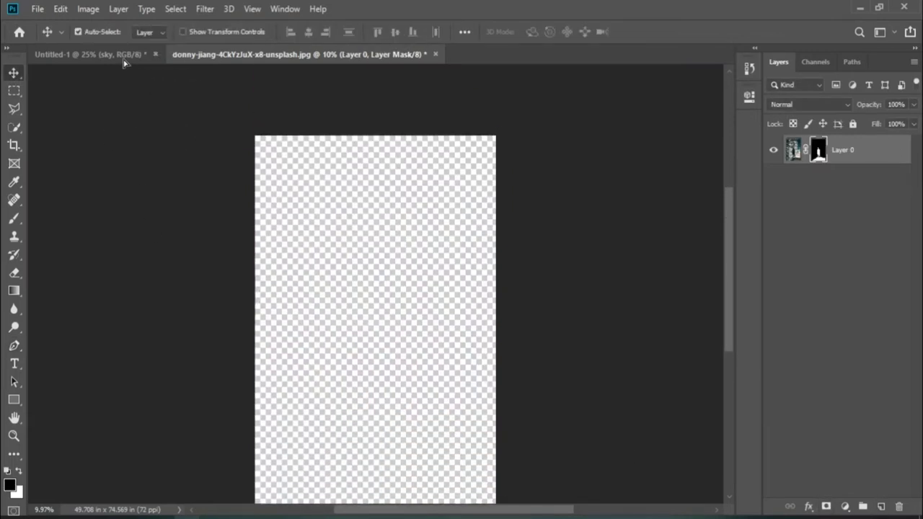
key(ctrl+t)
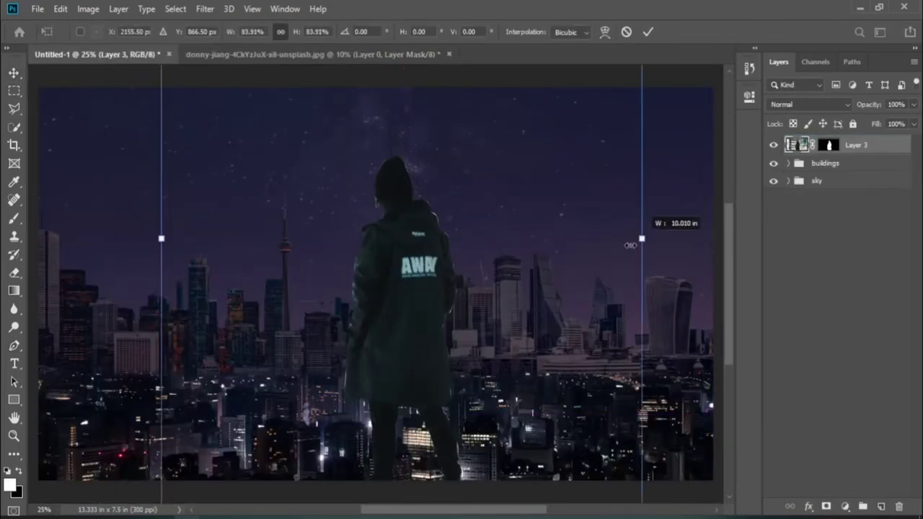
drag(643, 238, 535, 239)
mouse_move(412, 320)
mouse_down()
mouse_move(591, 373)
mouse_move(190, 330)
mouse_up()
right_click(518, 364)
click(577, 481)
drag(313, 279, 325, 267)
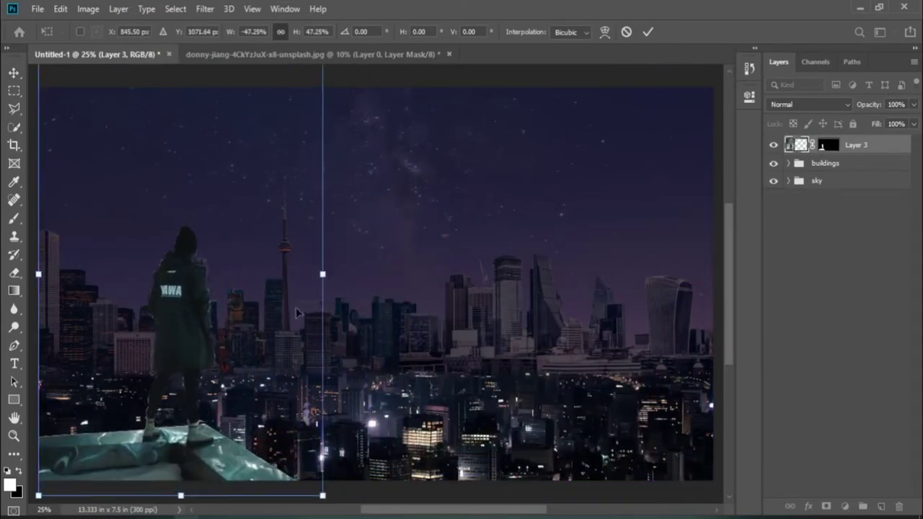
mouse_move(252, 339)
mouse_down()
mouse_move(277, 339)
mouse_move(253, 345)
mouse_up()
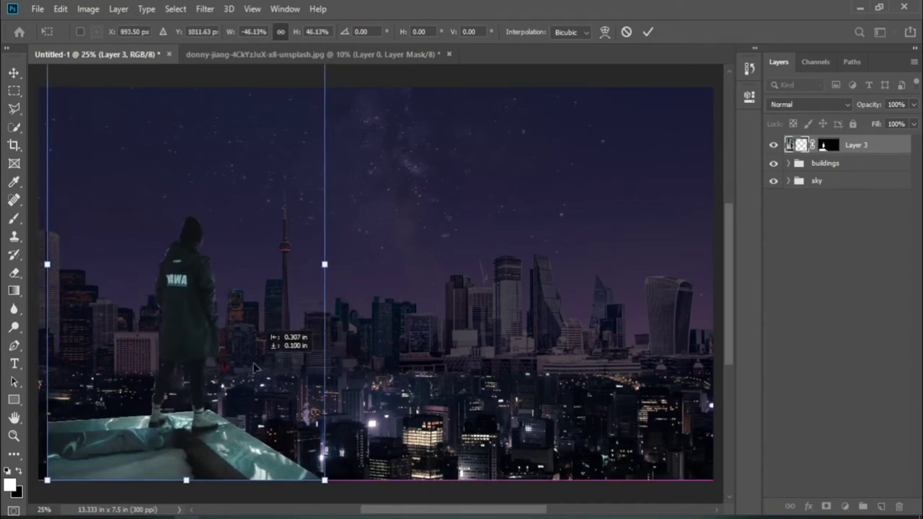
On Layer 3's mask, paint with a size-3 black brush over the first halo edge.
click(647, 32)
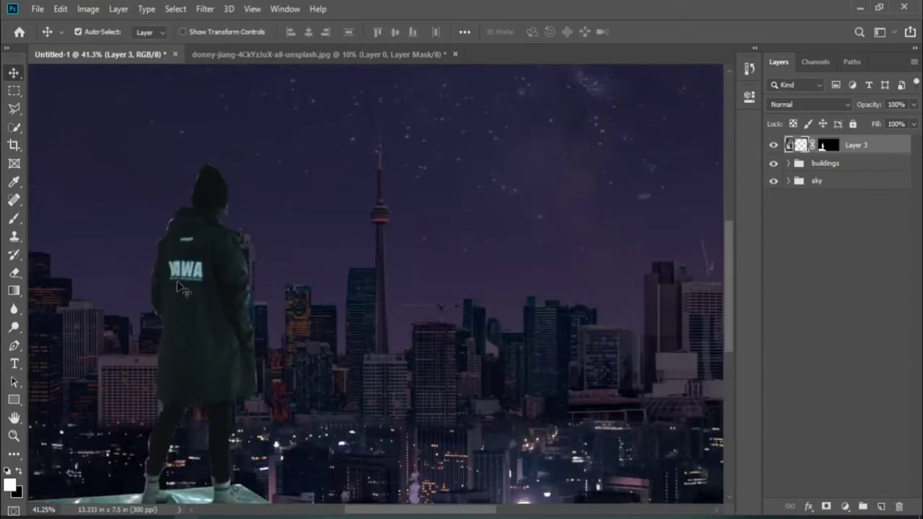
scroll(274, 288, up, 5)
key(b)
scroll(334, 254, up, 2)
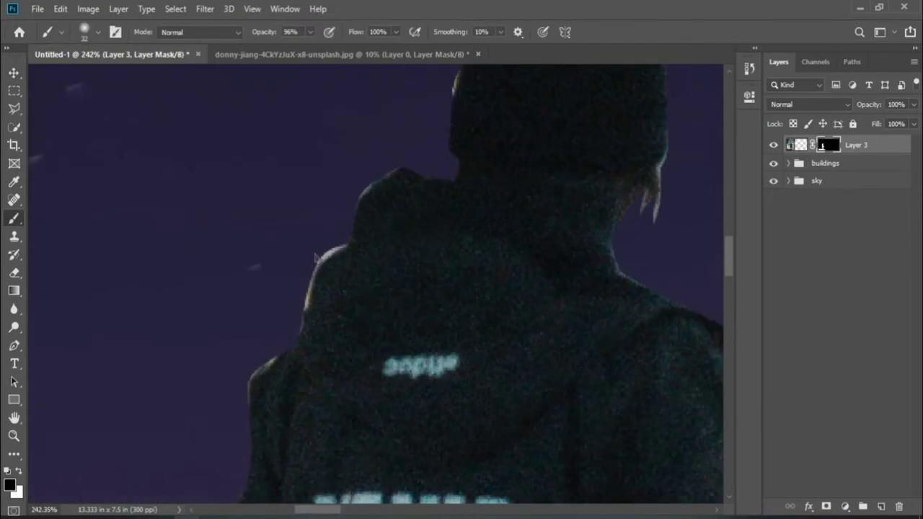
alt+right_click(315, 251)
scroll(324, 245, up, 3)
drag(364, 235, 299, 299)
Mask out the bright fringes beside the head and along its lower left.
scroll(289, 374, down, 3)
scroll(267, 303, left, 1)
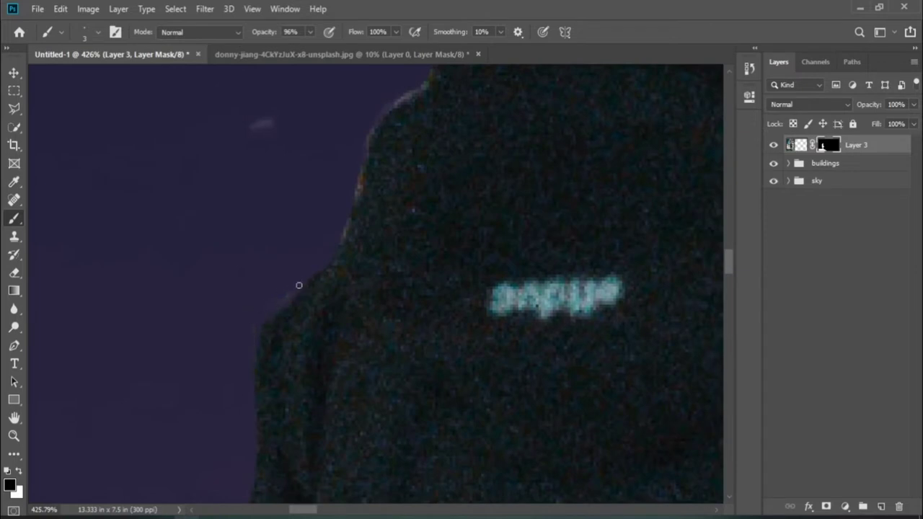
scroll(299, 285, up, 2)
scroll(352, 258, right, 1)
scroll(364, 196, up, 5)
scroll(380, 351, right, 2)
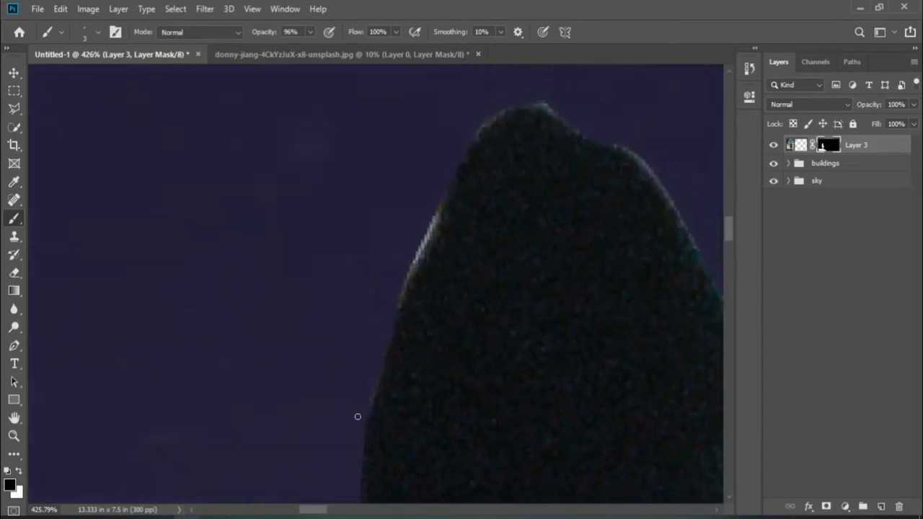
drag(404, 281, 434, 215)
scroll(413, 260, down, 5)
scroll(338, 396, right, 2)
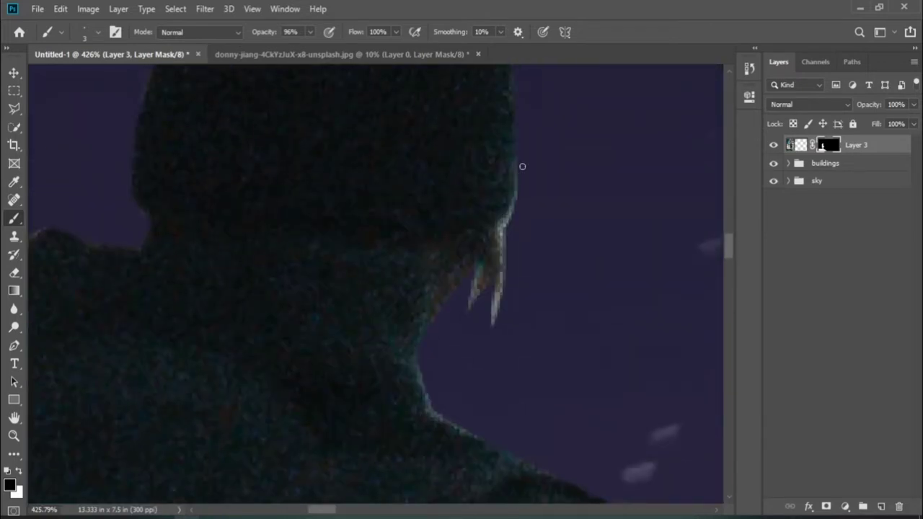
drag(502, 246, 474, 292)
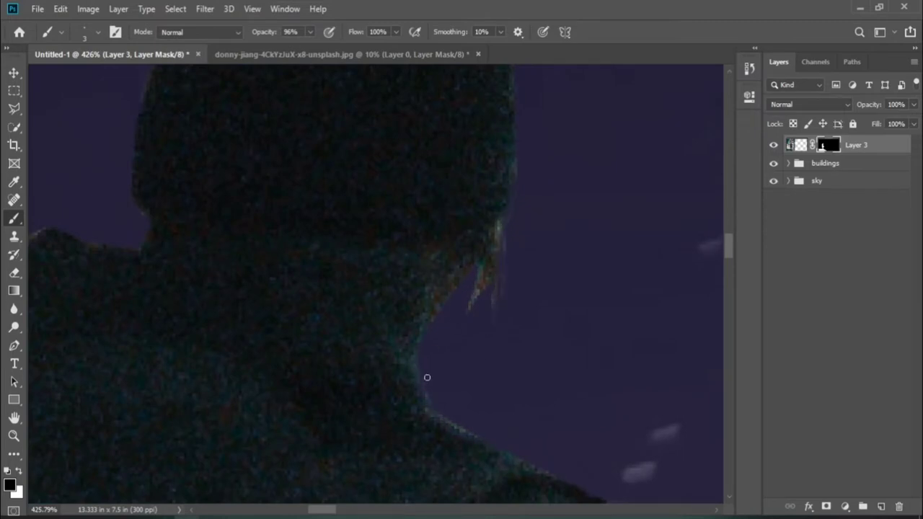
drag(530, 437, 394, 309)
scroll(427, 307, down, 5)
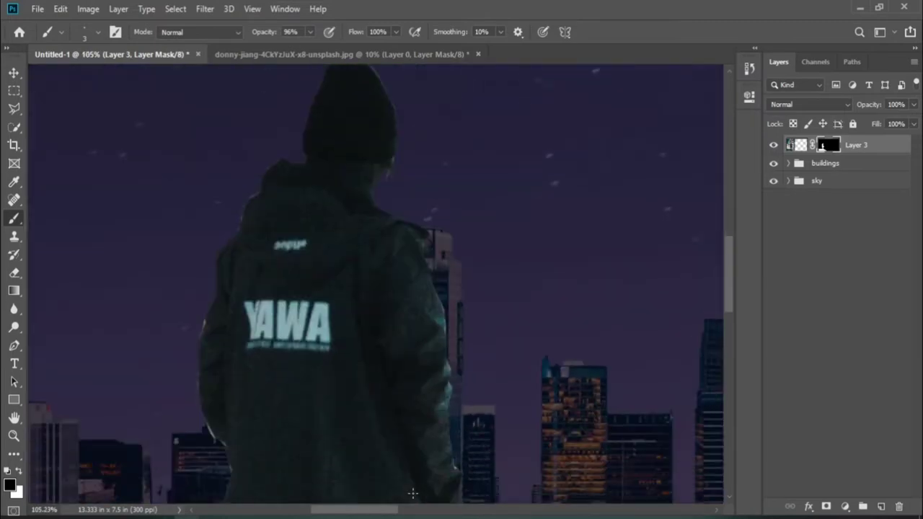
scroll(253, 364, up, 5)
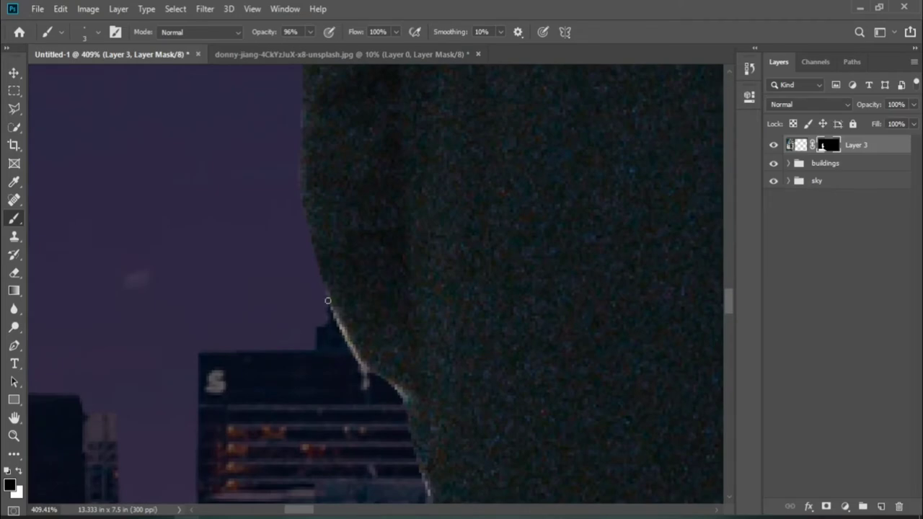
drag(329, 301, 389, 383)
Mask the light fringe along the figure's left edge and legs, then fit the canvas.
scroll(350, 214, down, 2)
scroll(365, 377, down, 2)
scroll(375, 267, down, 3)
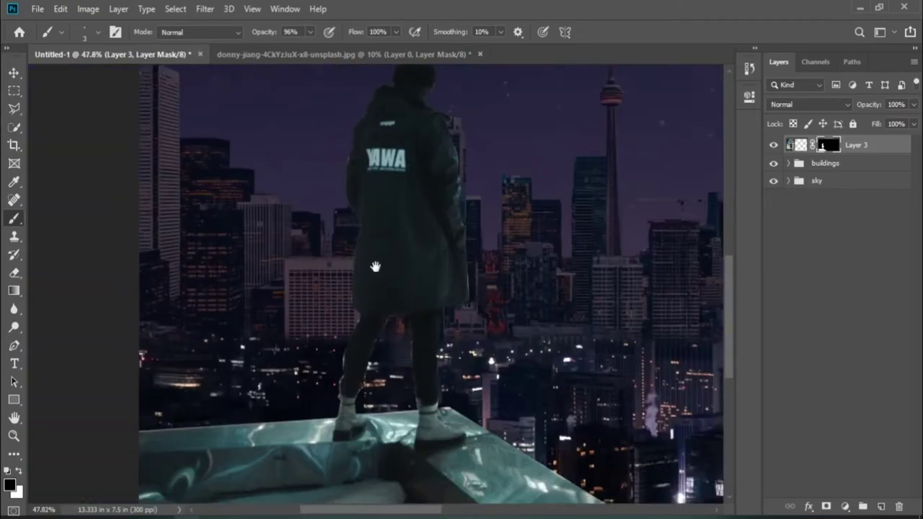
scroll(375, 267, up, 3)
scroll(444, 188, up, 4)
drag(460, 192, 441, 414)
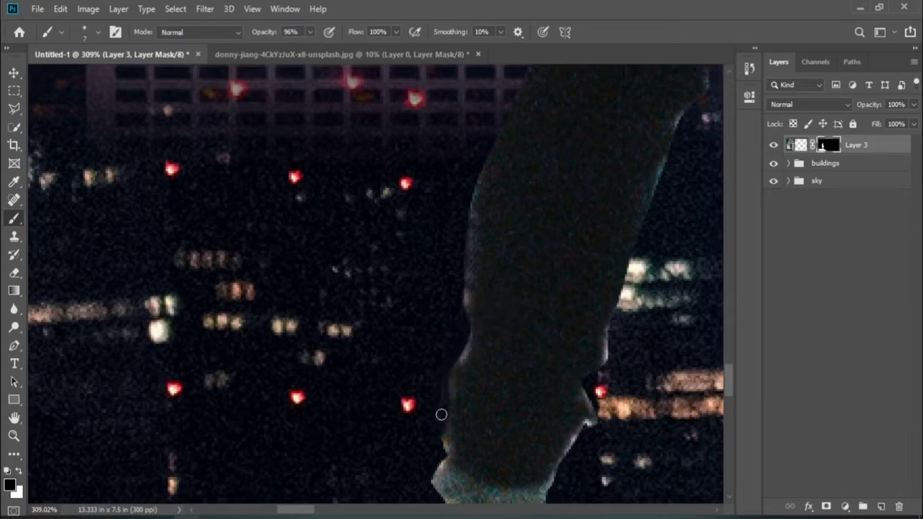
drag(541, 434, 466, 333)
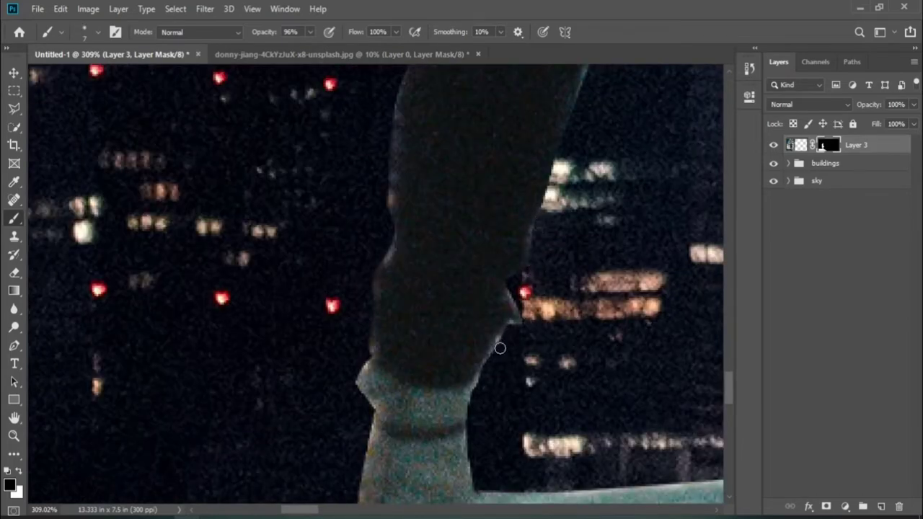
key(ctrl+0)
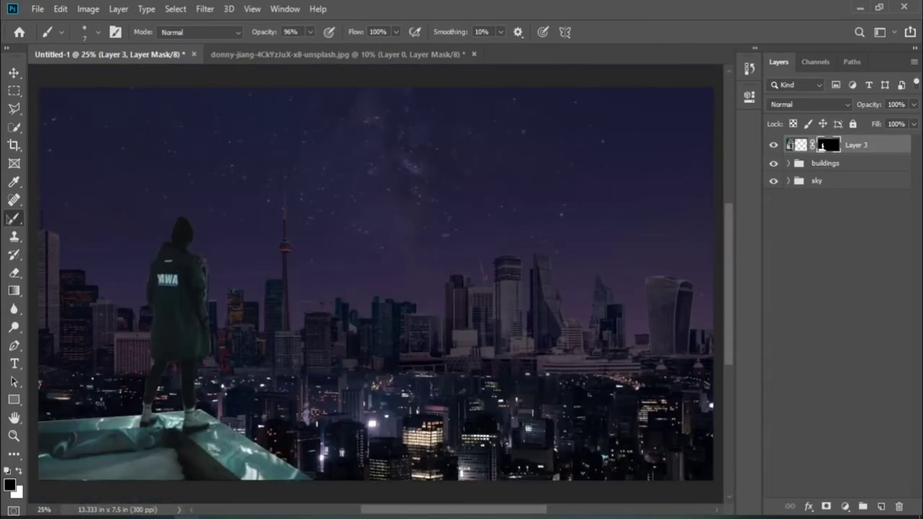
scroll(166, 282, up, 3)
scroll(103, 305, up, 3)
scroll(261, 305, up, 2)
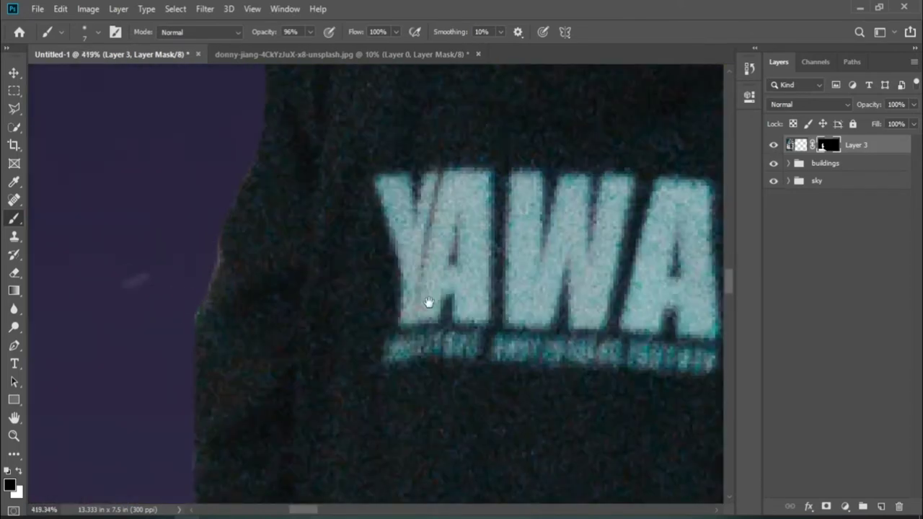
scroll(428, 302, down, 1)
With the Patch tool, patch out the first bright areas and fit the canvas.
right_click(14, 200)
click(62, 226)
mouse_move(254, 195)
mouse_down()
mouse_move(408, 378)
mouse_move(454, 190)
mouse_up()
scroll(330, 324, down, 1)
drag(329, 324, 455, 273)
key(ctrl+d)
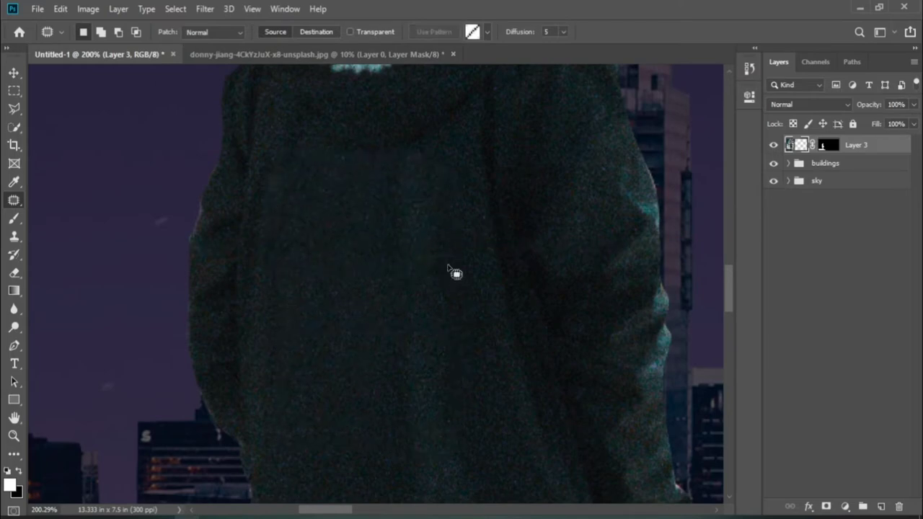
scroll(456, 274, up, 2)
scroll(373, 229, up, 1)
drag(376, 351, 465, 269)
key(ctrl+d)
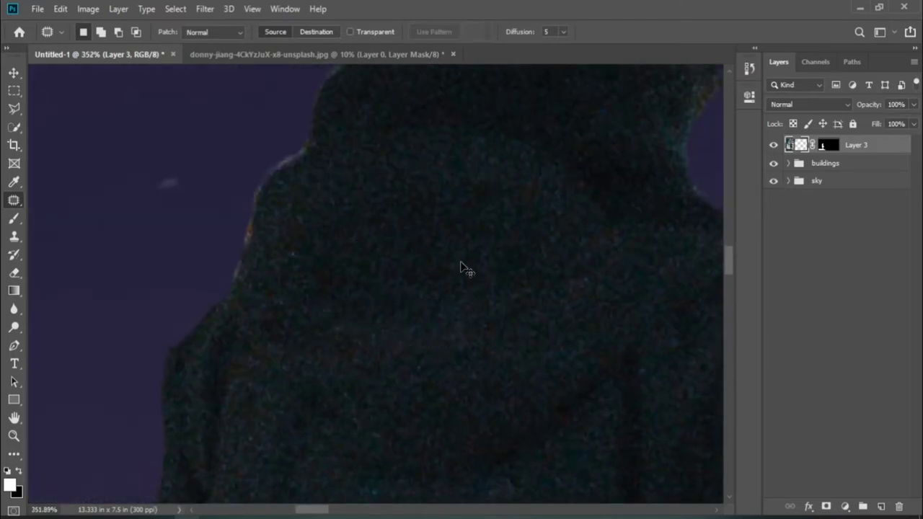
key(ctrl+0)
Patch the remaining glares on the rooftop ledge with nearby ledge texture.
scroll(292, 444, up, 3)
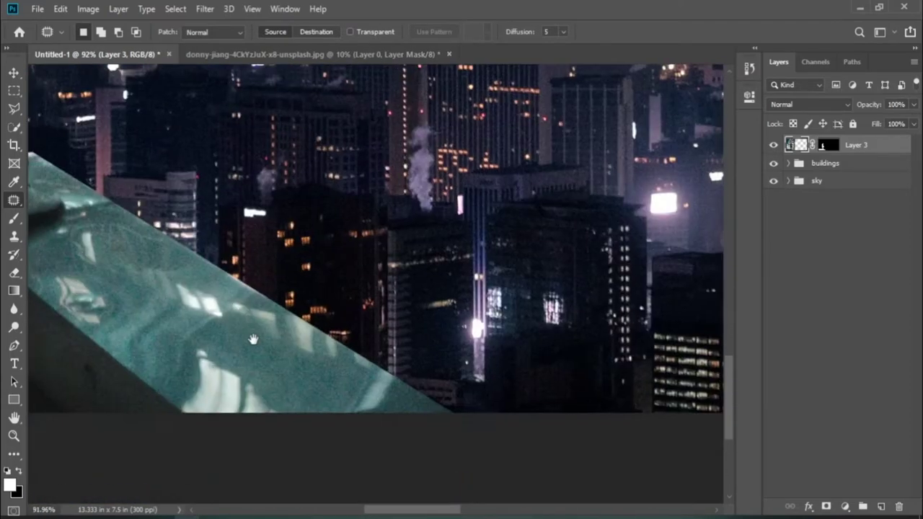
scroll(309, 422, up, 2)
mouse_move(271, 348)
mouse_down()
mouse_move(233, 410)
mouse_move(371, 442)
mouse_up()
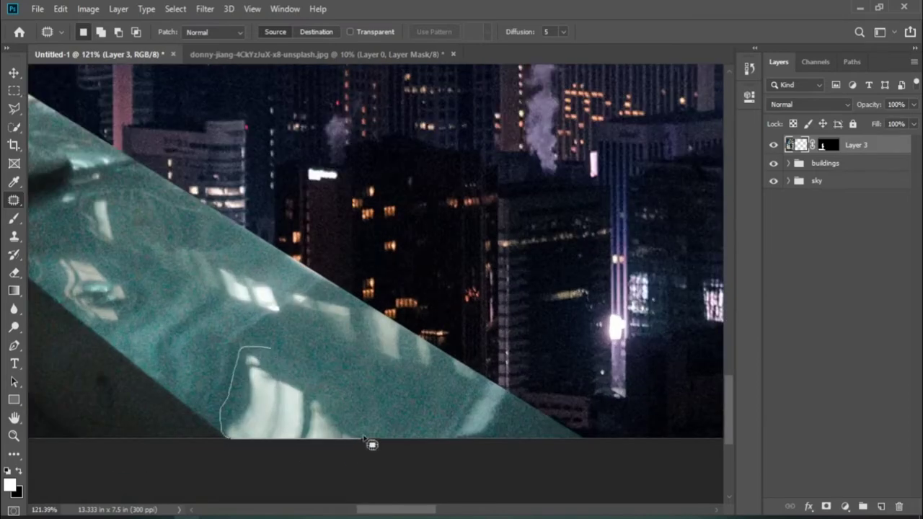
drag(303, 404, 202, 284)
key(ctrl+d)
drag(276, 364, 313, 394)
mouse_move(113, 277)
mouse_down()
mouse_move(108, 318)
mouse_move(290, 385)
mouse_up()
key(ctrl+d)
mouse_move(252, 309)
mouse_down()
mouse_move(287, 369)
mouse_move(354, 361)
mouse_up()
key(ctrl+d)
mouse_move(340, 303)
mouse_down()
mouse_move(382, 332)
mouse_move(432, 406)
mouse_move(206, 302)
mouse_move(278, 391)
mouse_move(390, 362)
mouse_move(423, 340)
mouse_up()
key(ctrl+d)
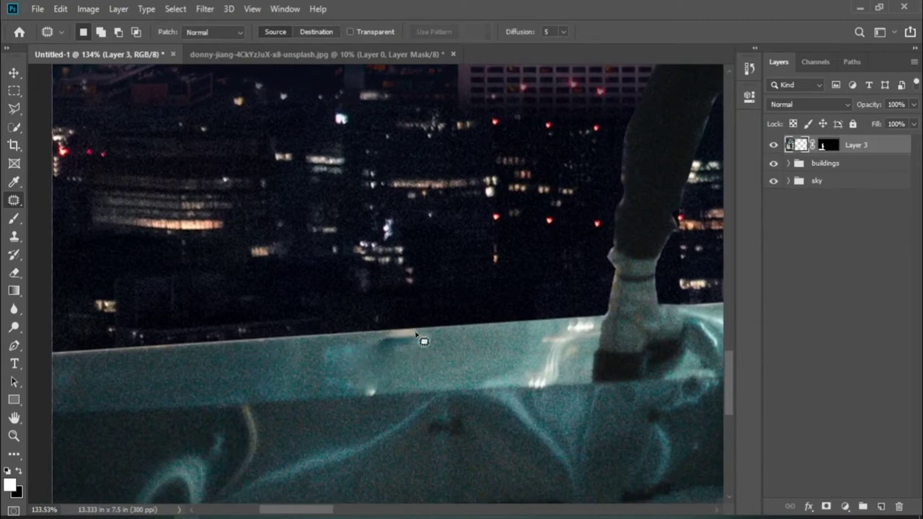
key(ctrl+0)
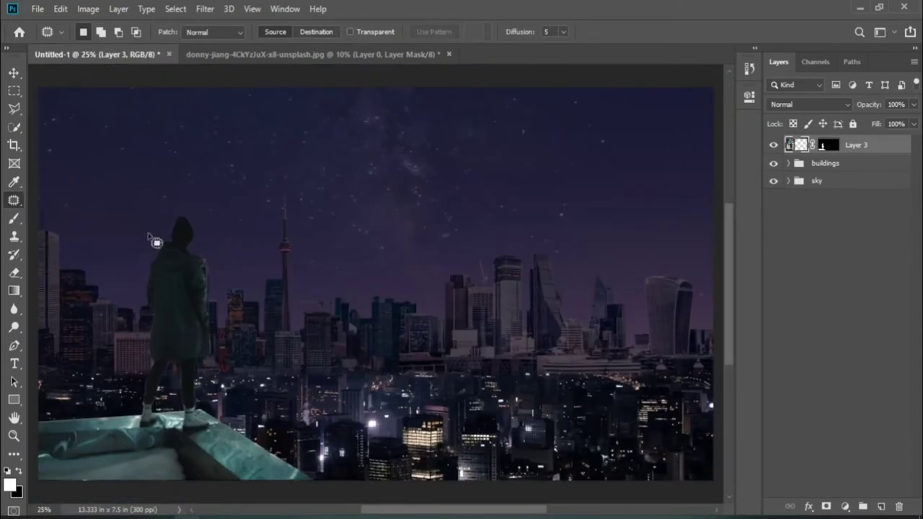
Shift the figure and ledge right and copy the lower-left ledge area to a new layer.
key(v)
drag(202, 432, 258, 431)
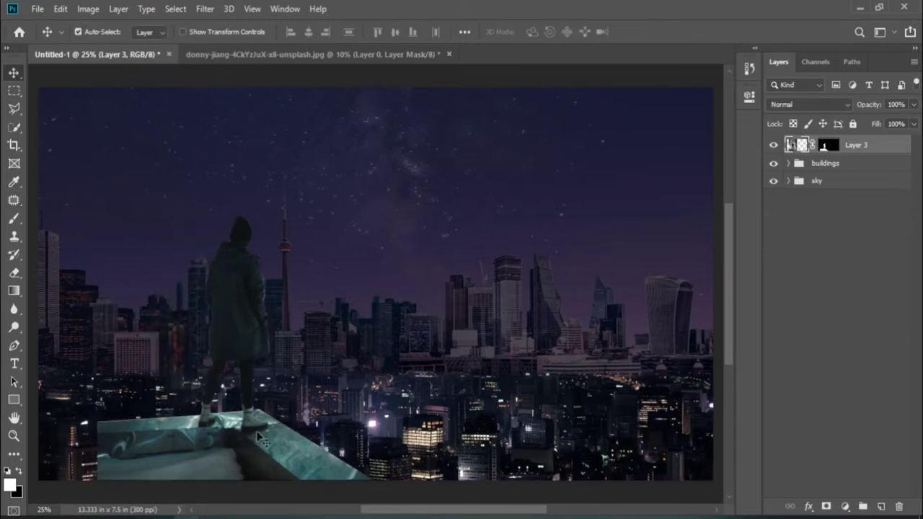
key(m)
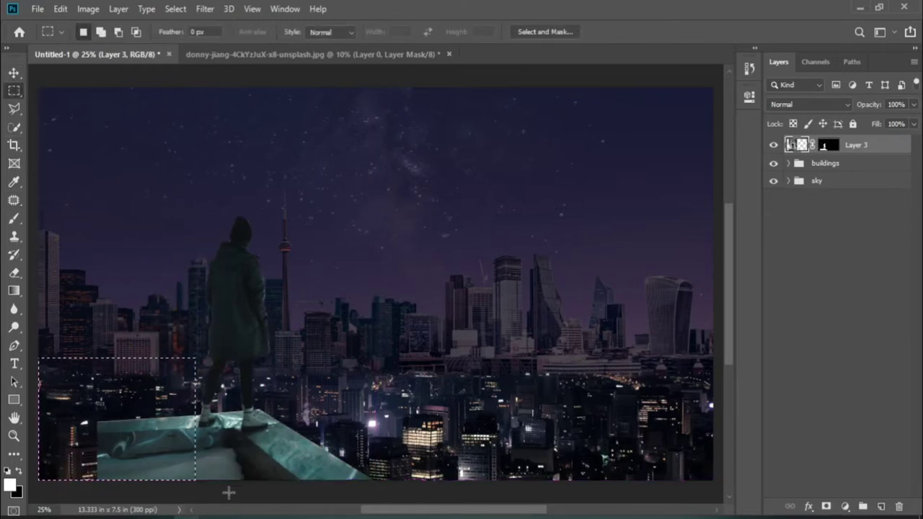
drag(39, 358, 195, 481)
key(ctrl+j)
Stretch the ledge copy leftward so it reaches the canvas edge.
drag(827, 164, 828, 145)
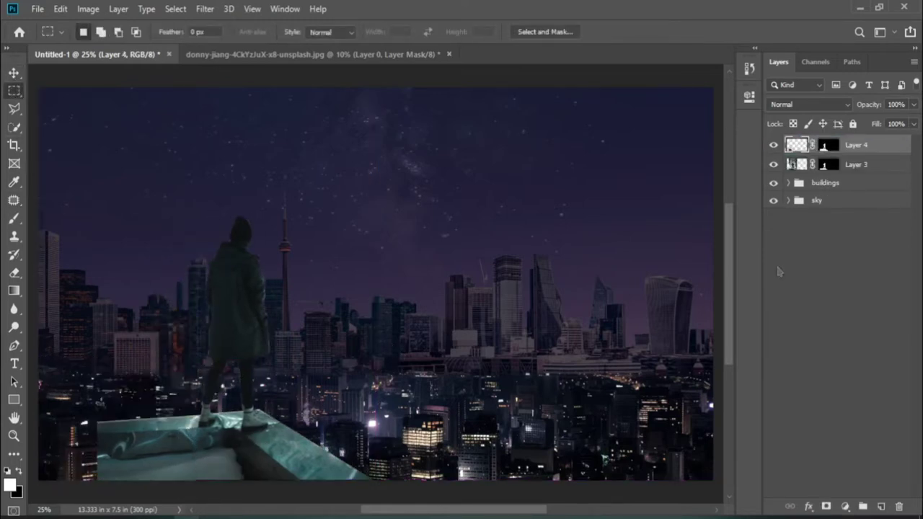
key(v)
key(ctrl+t)
drag(174, 402, 115, 403)
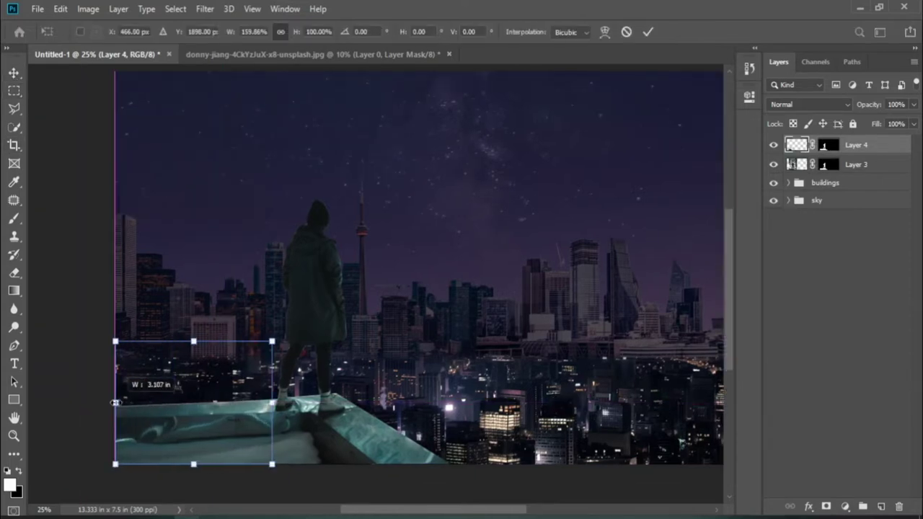
key(Return)
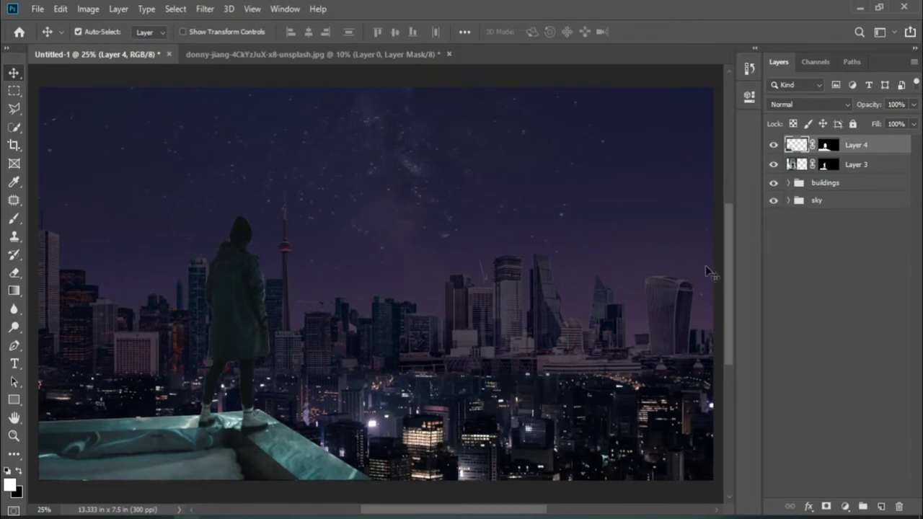
Merge Layers 3 and 4 and darken them with a clipped Exposure adjustment at -3.17.
shift+click(853, 172)
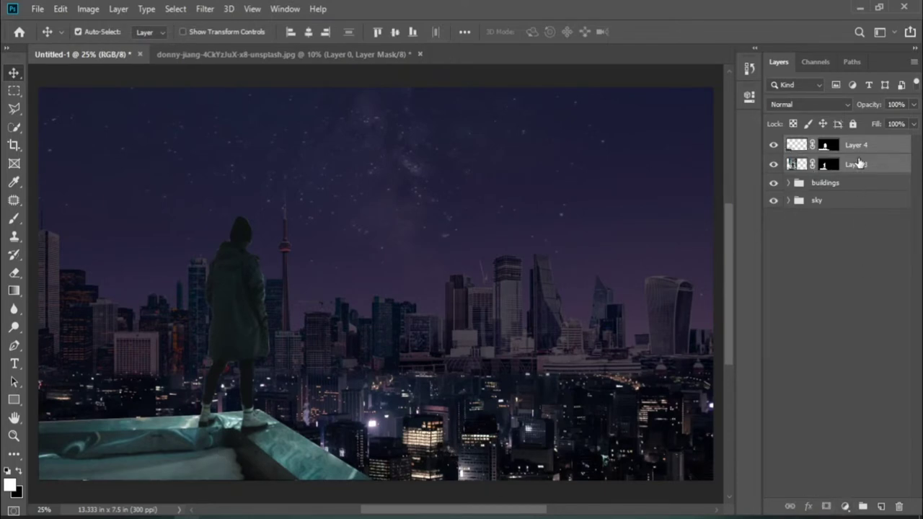
key(ctrl+e)
click(845, 507)
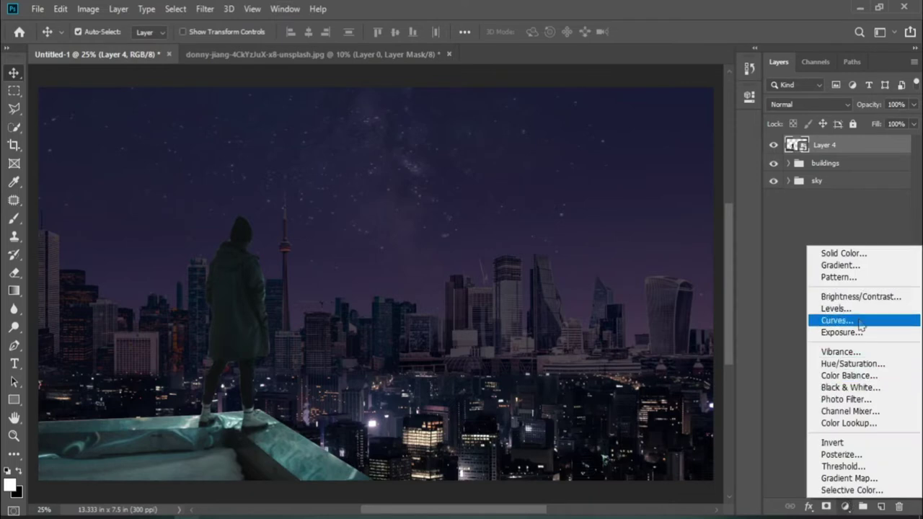
click(841, 332)
mouse_move(633, 171)
mouse_down()
mouse_move(595, 171)
mouse_move(589, 182)
mouse_up()
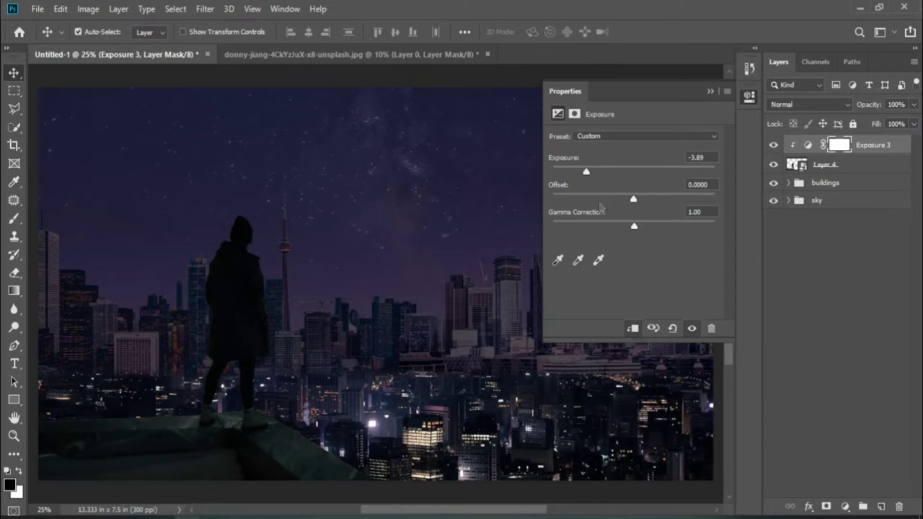
drag(586, 170, 595, 173)
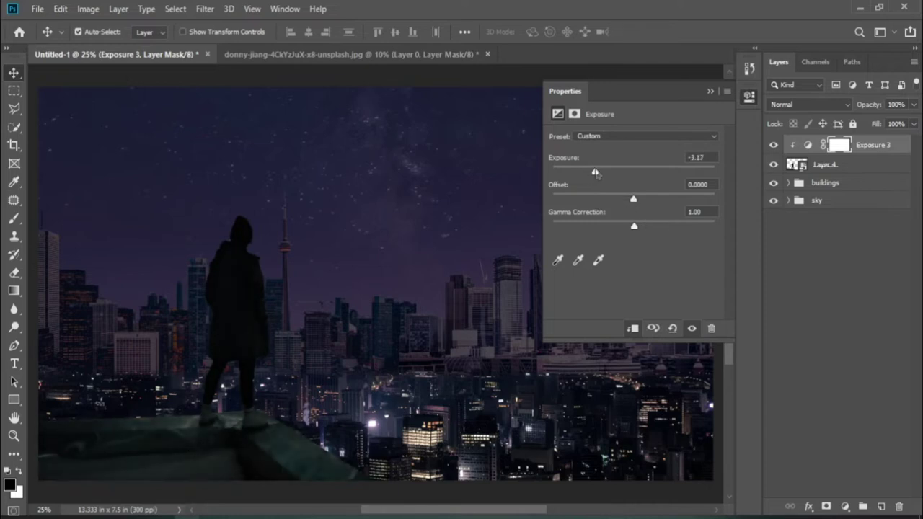
Group the figure and its adjustment as Group 2 and add an empty Layer 5 above.
click(710, 94)
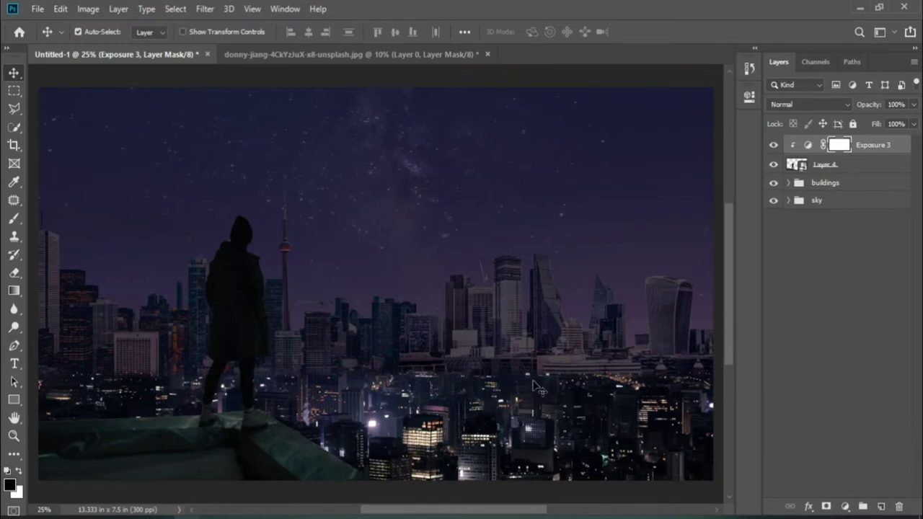
key(ctrl+0)
key(m)
key(ctrl+shift+alt+n)
Name the figure group 'man' and marquee a thin vertical strip from sky to skyline.
key(ctrl+g)
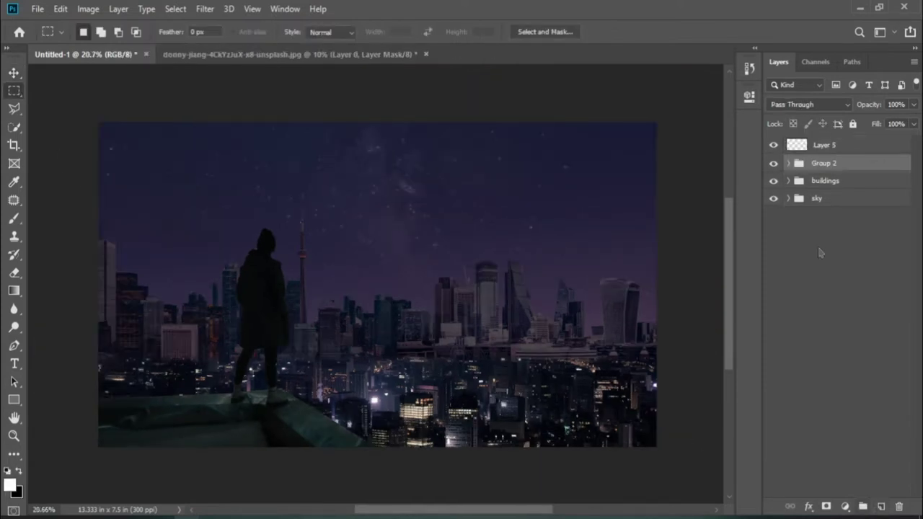
text(man)
key(Return)
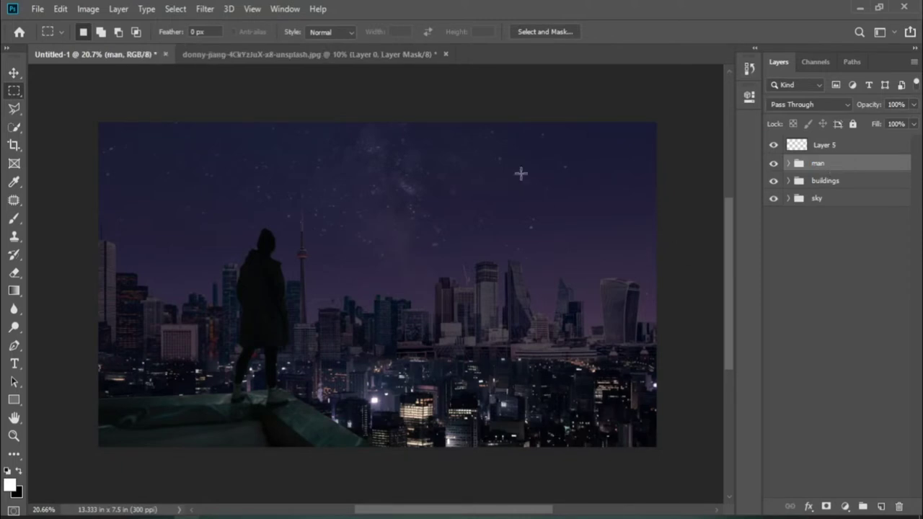
drag(537, 123, 545, 333)
click(824, 145)
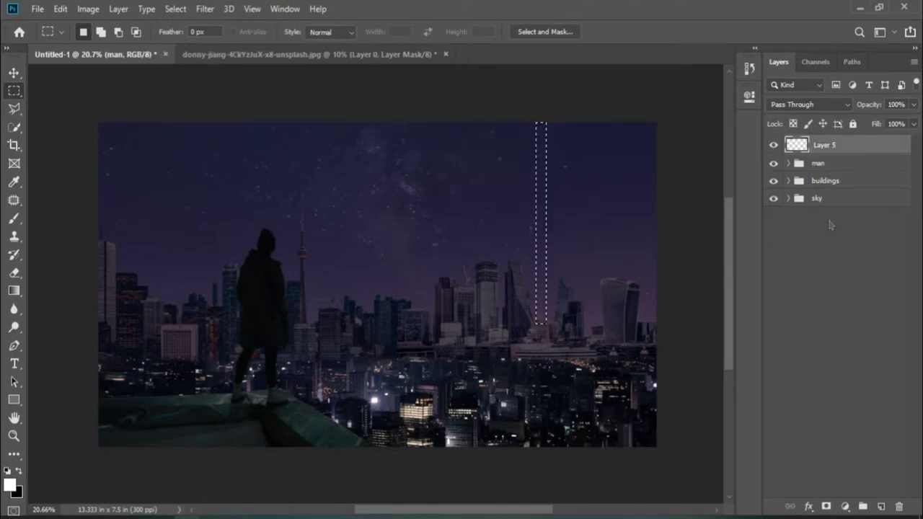
Fill the strip with a bright lime-green (#b3ff70) Solid Color layer.
click(845, 507)
click(829, 259)
drag(508, 79, 283, 107)
drag(246, 289, 247, 269)
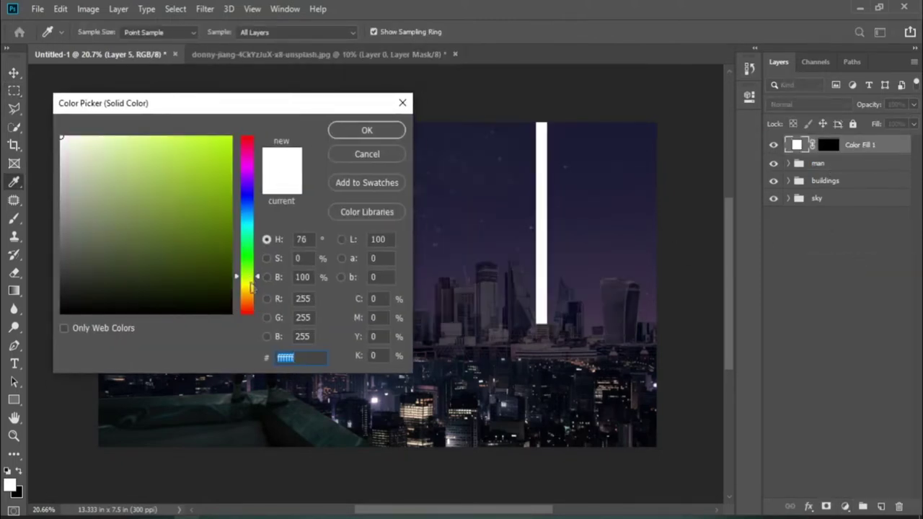
drag(175, 150, 156, 136)
key(Return)
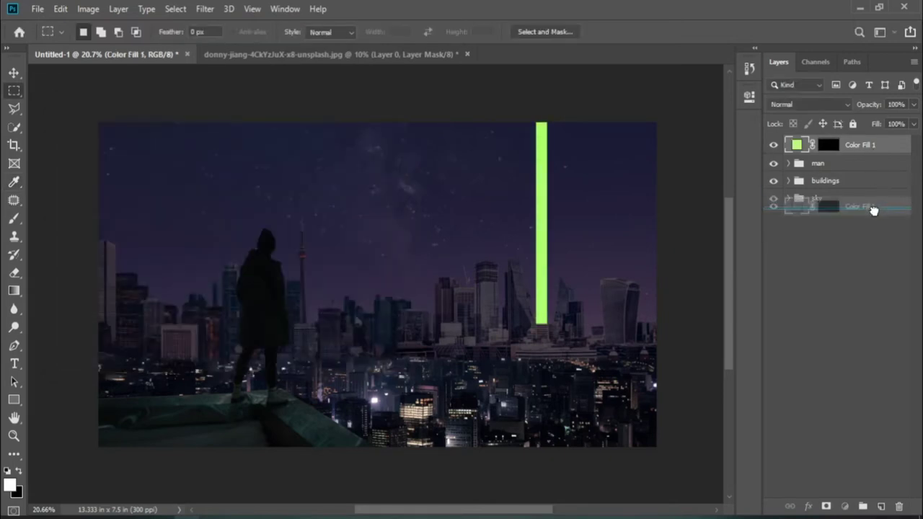
Move the Color Fill 1 beam layer out of the sky group to sit above it.
drag(858, 145, 858, 199)
key(v)
scroll(540, 202, up, 2)
click(561, 212)
click(866, 197)
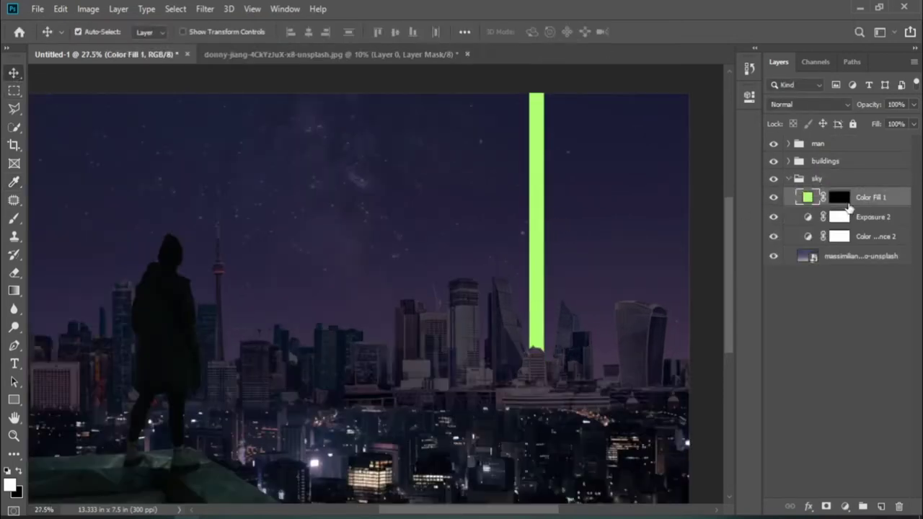
click(816, 178)
mouse_move(865, 197)
mouse_down()
mouse_move(874, 171)
mouse_move(874, 186)
mouse_up()
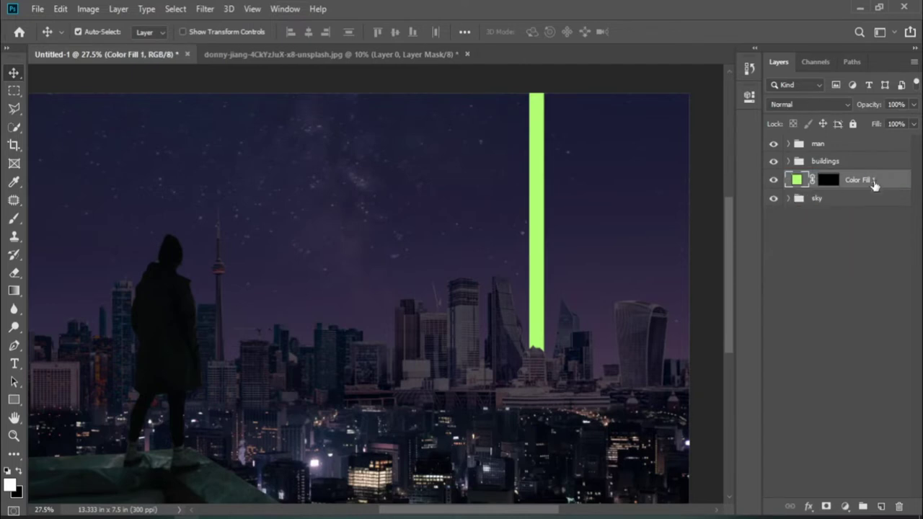
Narrow the green beam with Free Transform and view the full composition.
key(ctrl+t)
scroll(537, 230, up, 3)
drag(546, 221, 543, 196)
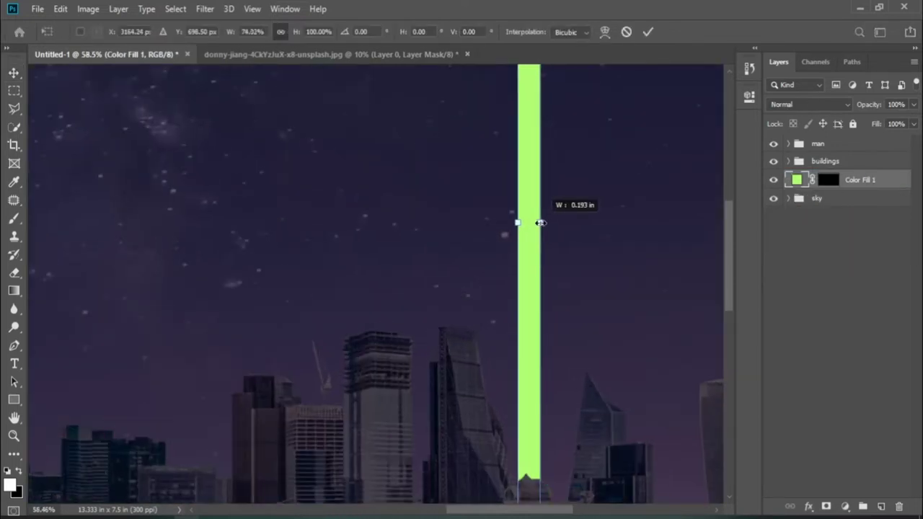
click(647, 32)
key(ctrl+minus)
key(ctrl+minus)
key(ctrl+minus)
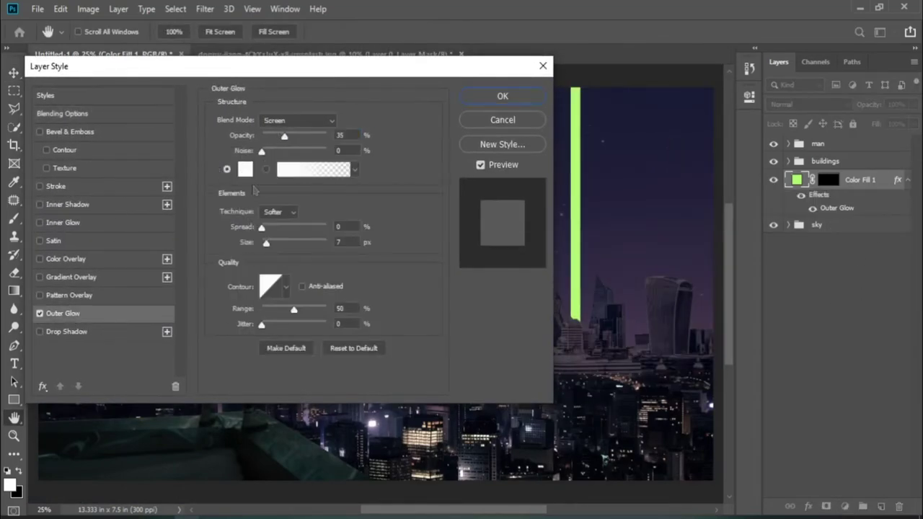
Give the beam a pale-green Outer Glow (opacity ~71, spread 8, size 40) at 90% opacity.
click(245, 168)
click(106, 138)
click(366, 128)
drag(284, 135, 310, 136)
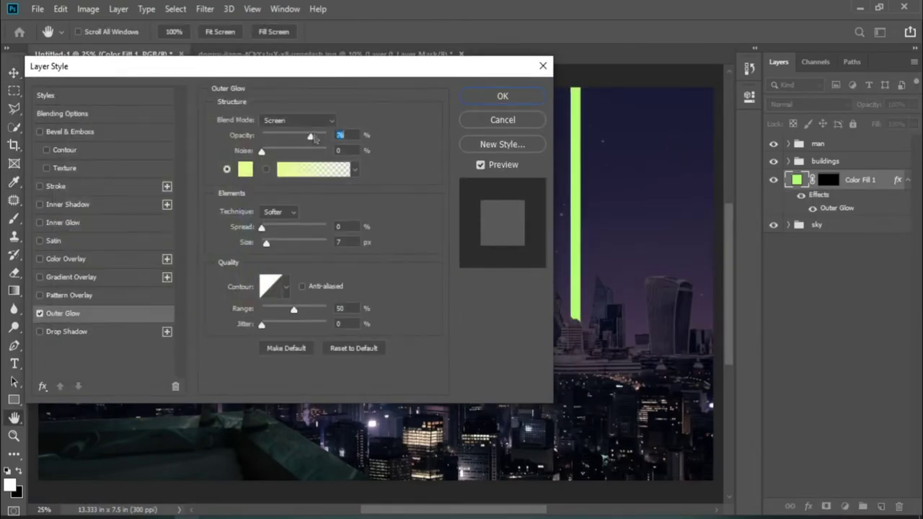
drag(260, 227, 276, 245)
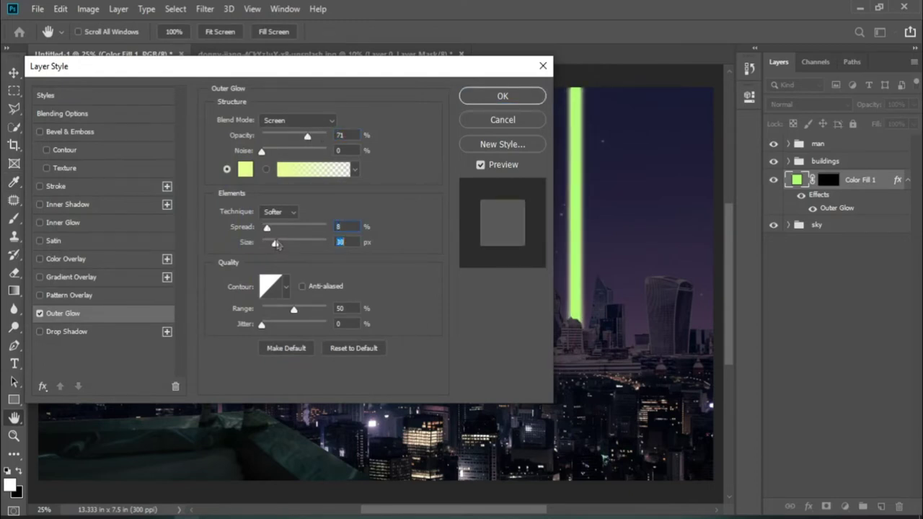
click(496, 96)
key(9)
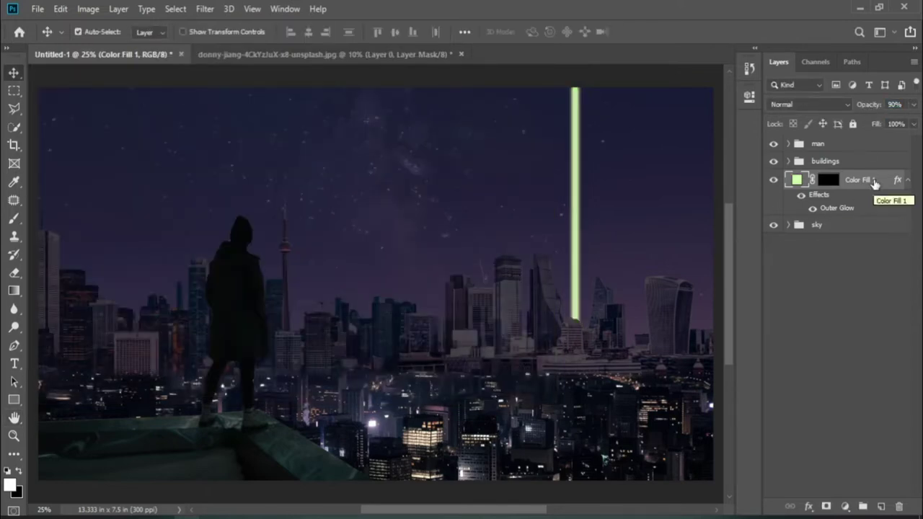
Convert the beam to a Smart Object and soften it with a Gaussian Blur smart filter.
right_click(876, 180)
click(750, 225)
click(205, 9)
click(405, 219)
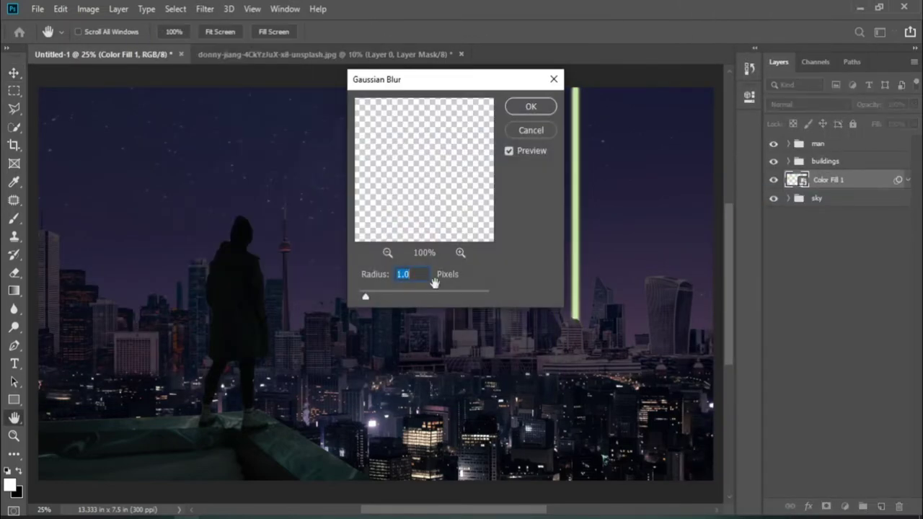
drag(368, 298, 377, 296)
click(522, 109)
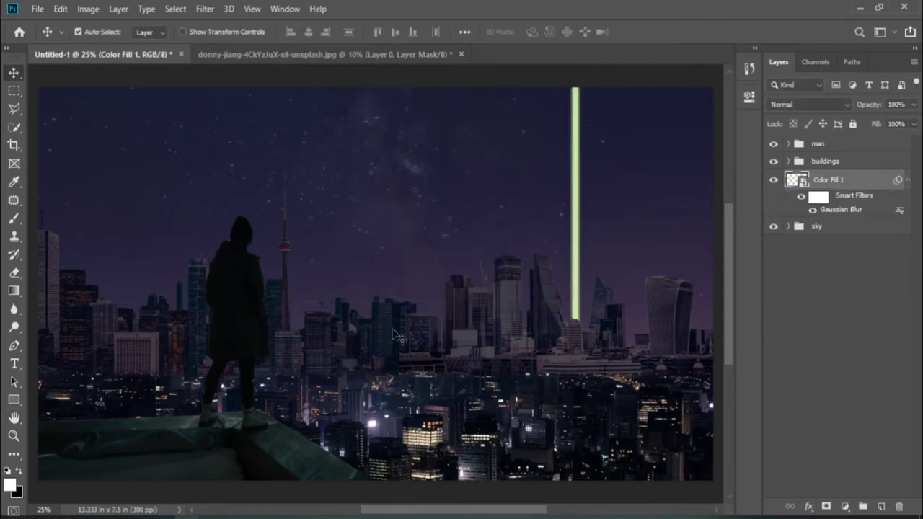
scroll(396, 334, up, 1)
scroll(447, 296, down, 2)
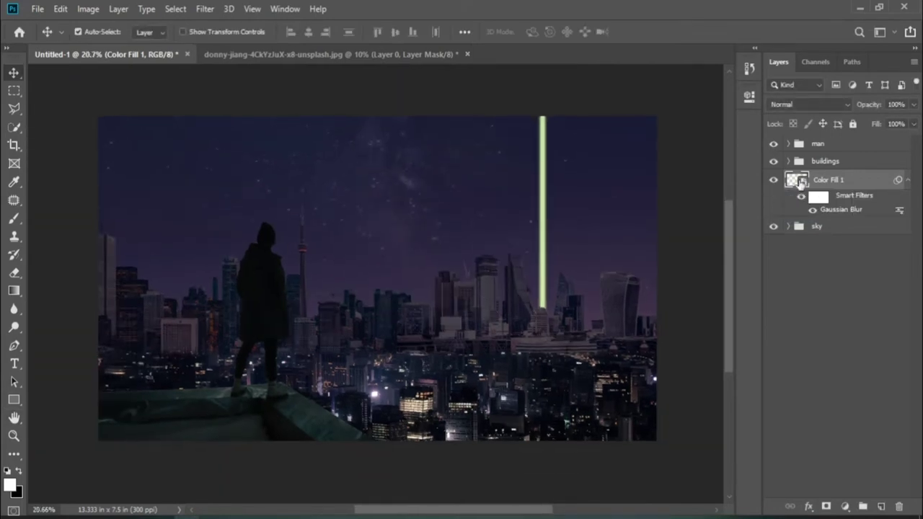
Add a new empty fog layer inside the buildings group.
click(908, 180)
click(787, 161)
click(836, 199)
click(880, 507)
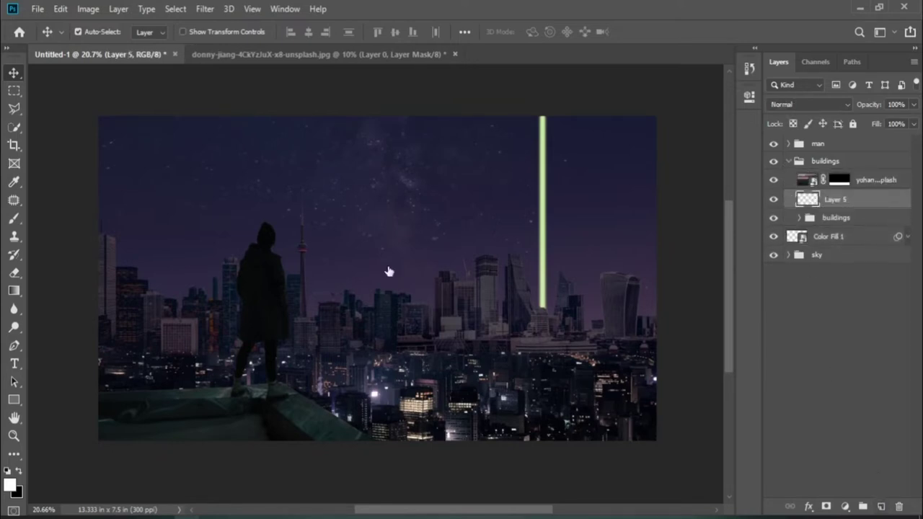
Pick a 2500 px brush from Free Fog Photoshop Brushes 2 and stamp fog across the skyline.
key(b)
right_click(382, 234)
click(400, 359)
scroll(452, 404, down, 3)
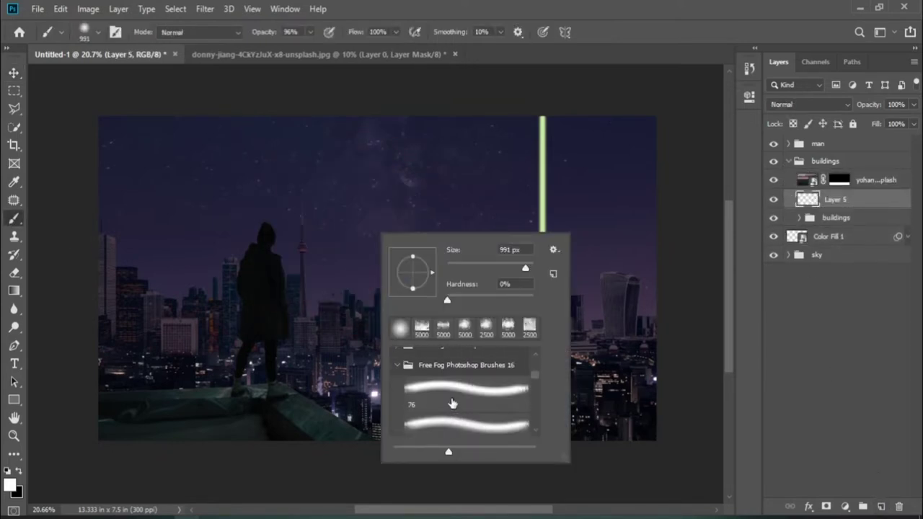
scroll(453, 404, down, 2)
click(398, 390)
click(412, 399)
click(418, 403)
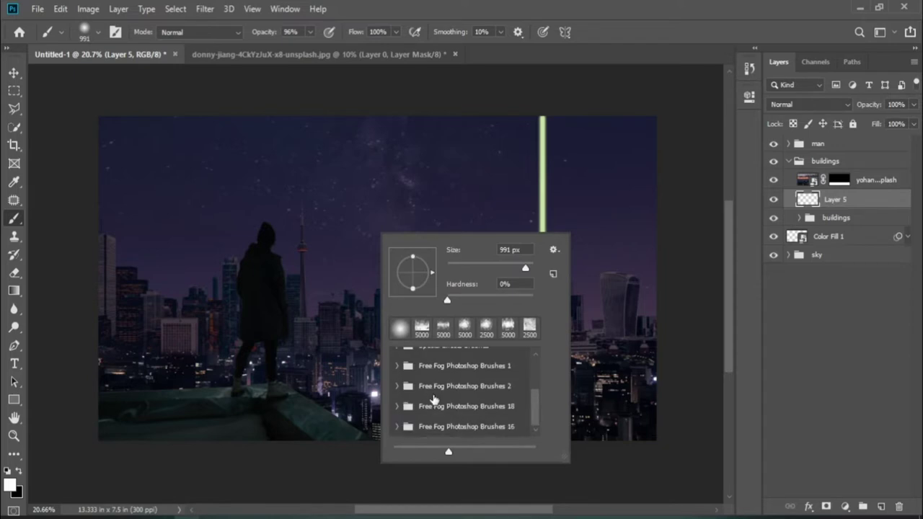
click(397, 409)
scroll(433, 411, down, 2)
scroll(440, 411, up, 2)
click(397, 383)
click(399, 393)
scroll(433, 404, down, 2)
click(397, 356)
click(461, 401)
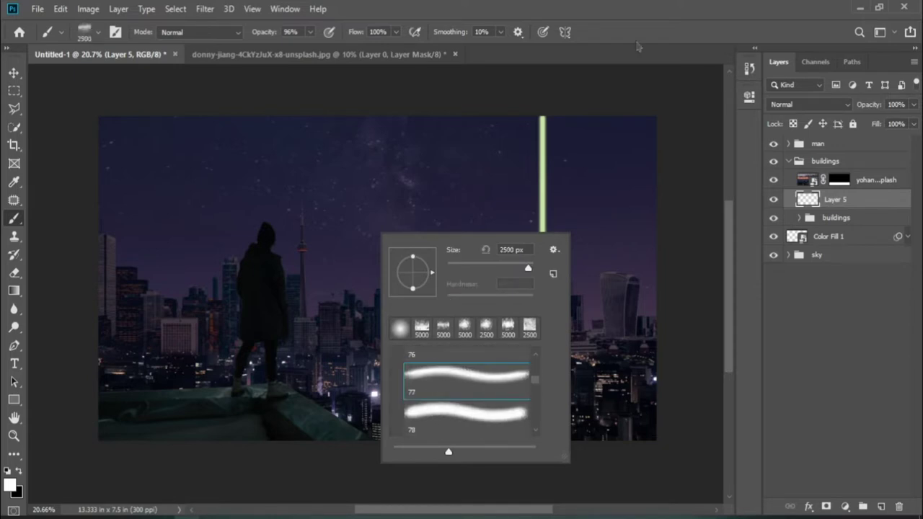
key(Return)
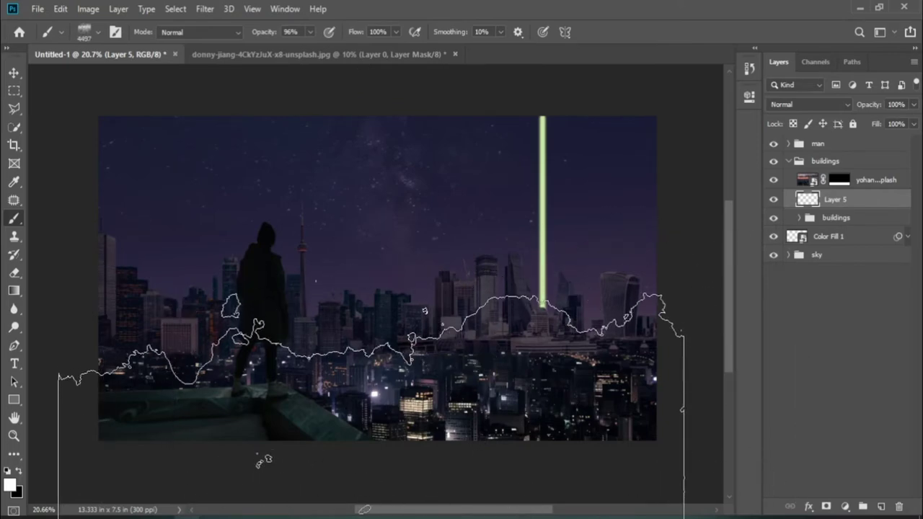
click(422, 274)
Squash the haze to about 66.5% height and shift it down and left over the city.
key(ctrl+t)
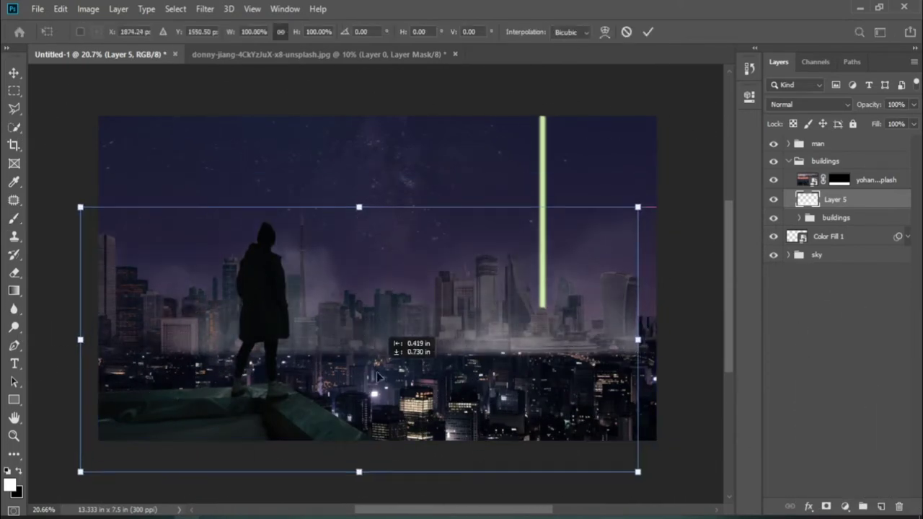
mouse_move(386, 335)
mouse_down()
mouse_move(391, 382)
mouse_move(391, 321)
mouse_up()
drag(374, 161, 375, 253)
drag(376, 319, 386, 355)
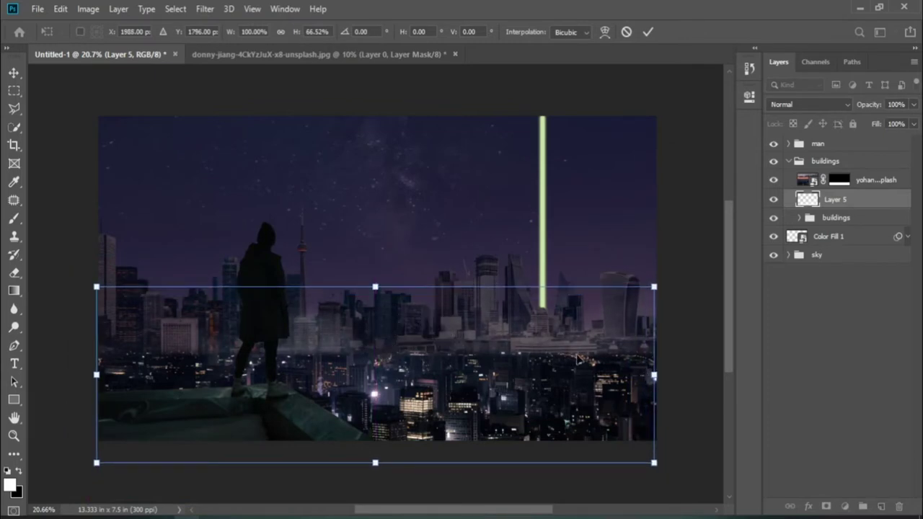
drag(445, 336, 360, 373)
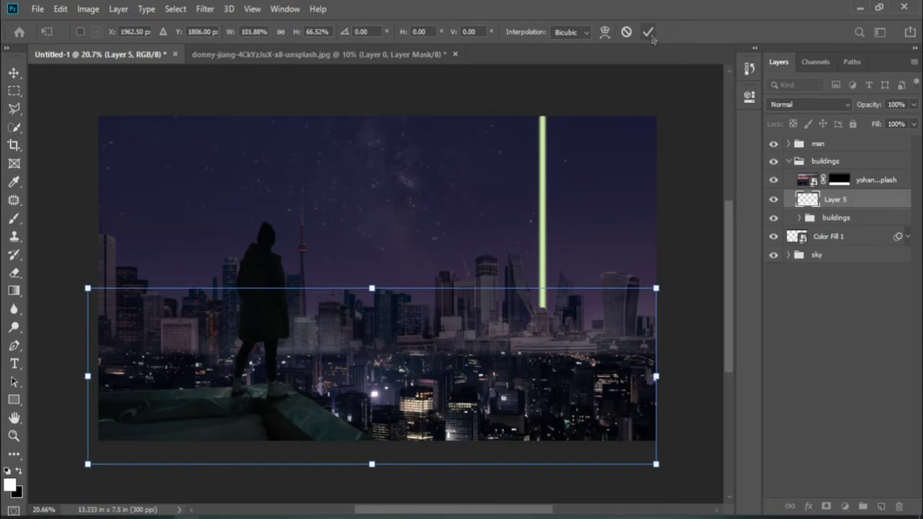
click(648, 33)
Tint the Layer 5 mist with a light purple (#ba9ef9) Color Overlay effect.
double_click(880, 199)
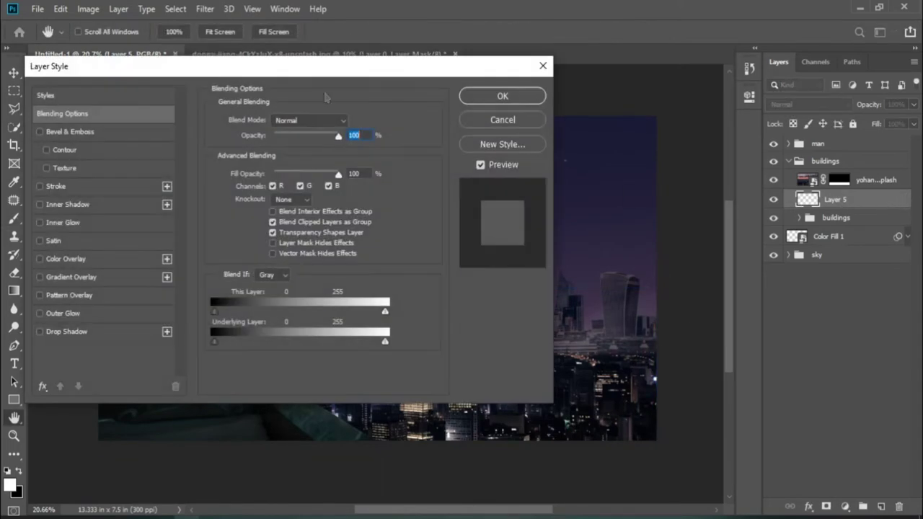
drag(325, 58, 688, 88)
click(507, 278)
click(792, 141)
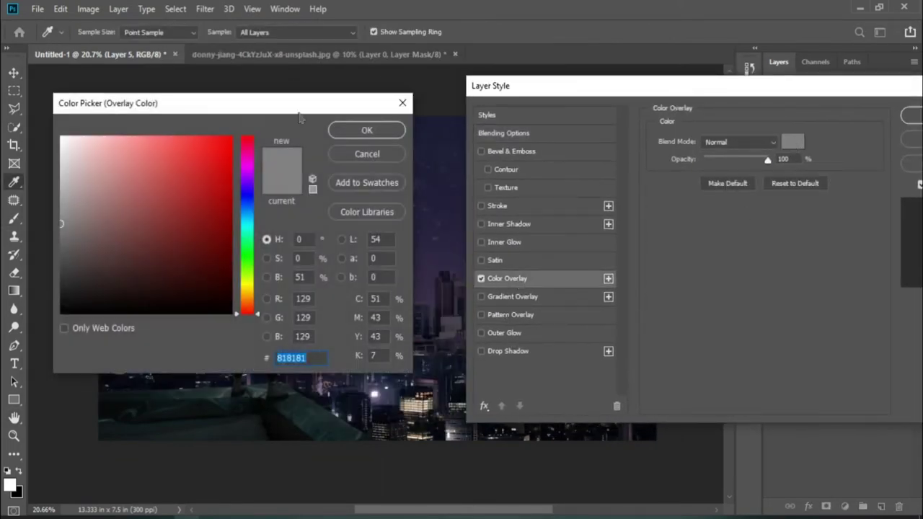
drag(180, 99, 605, 113)
drag(680, 220, 679, 196)
click(620, 169)
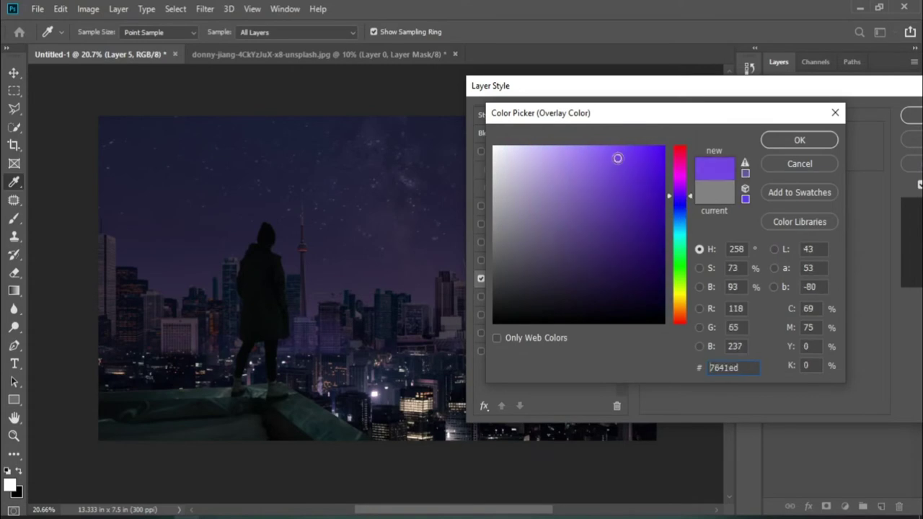
drag(617, 158, 558, 149)
click(799, 139)
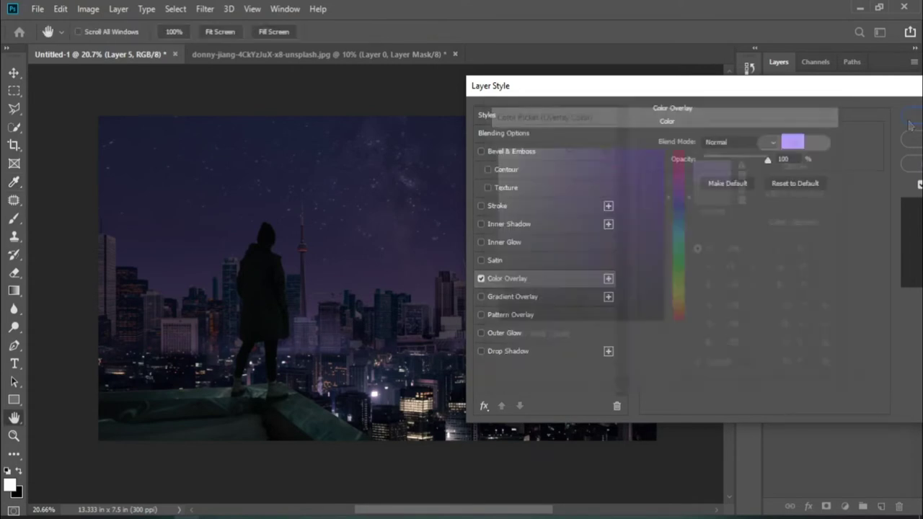
click(912, 116)
key(b)
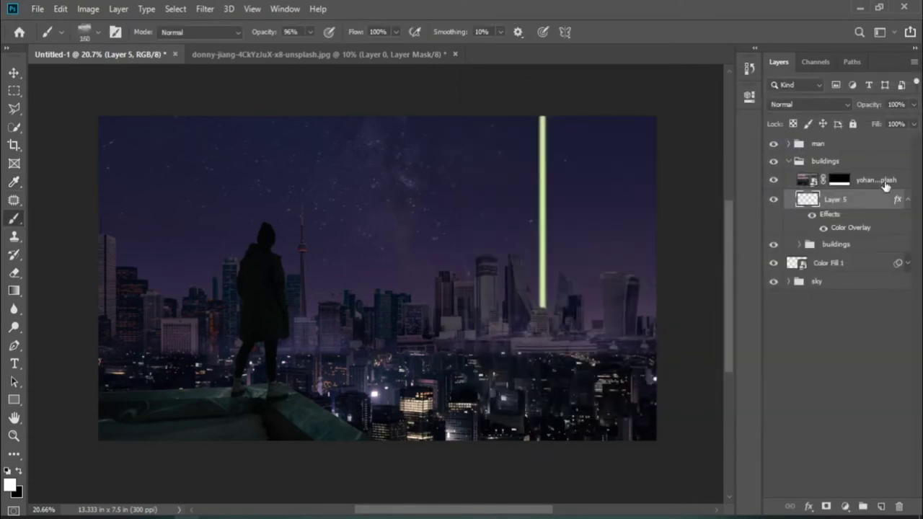
click(885, 186)
Paint a large white fog cloud on a new layer, squashed to a third height at the bottom.
key(ctrl+shift+alt+n)
scroll(374, 267, down, 1)
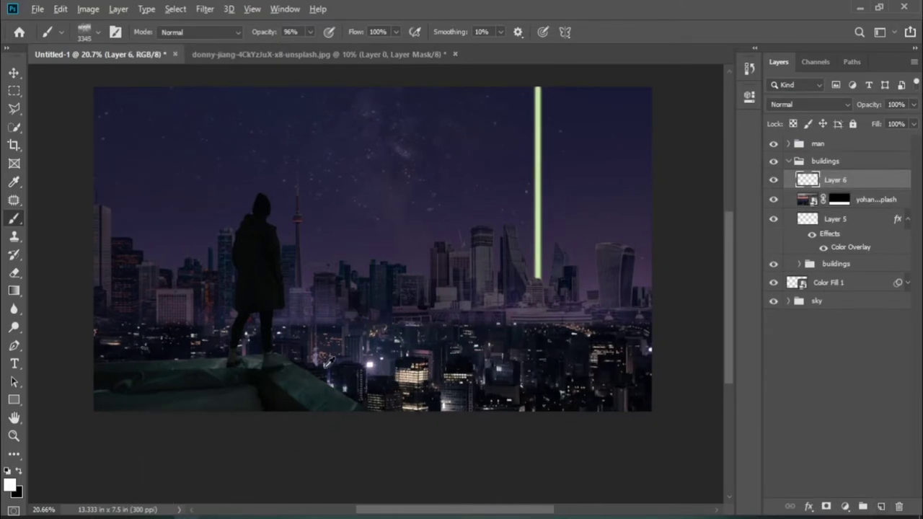
click(329, 361)
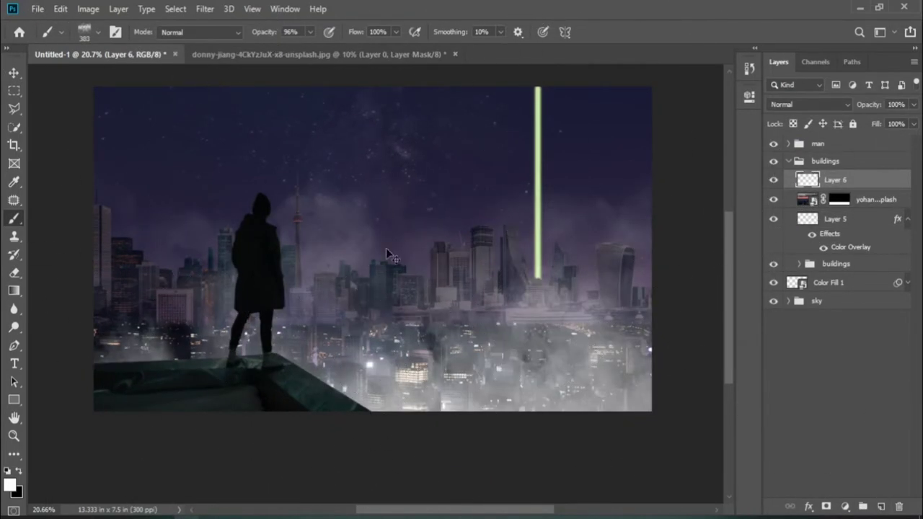
key(ctrl+t)
drag(371, 151, 371, 346)
mouse_move(371, 382)
mouse_down()
mouse_move(367, 415)
mouse_move(456, 406)
mouse_up()
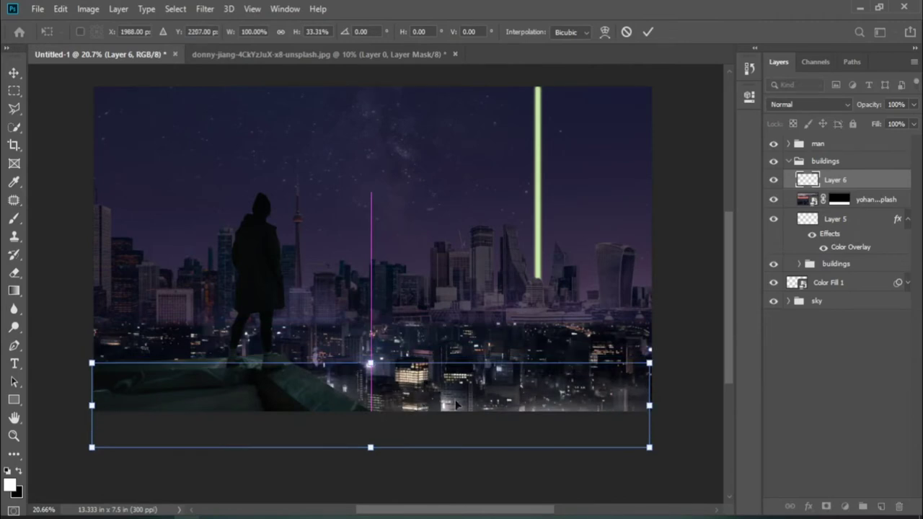
click(647, 31)
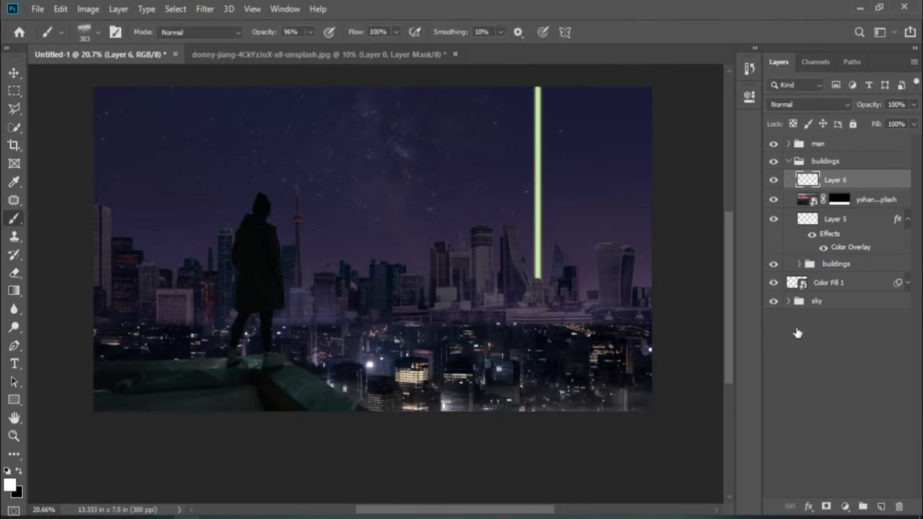
Dismiss the layer effects window, collapse the buildings group and zoom in.
double_click(851, 246)
key(Escape)
click(789, 160)
key(ctrl+plus)
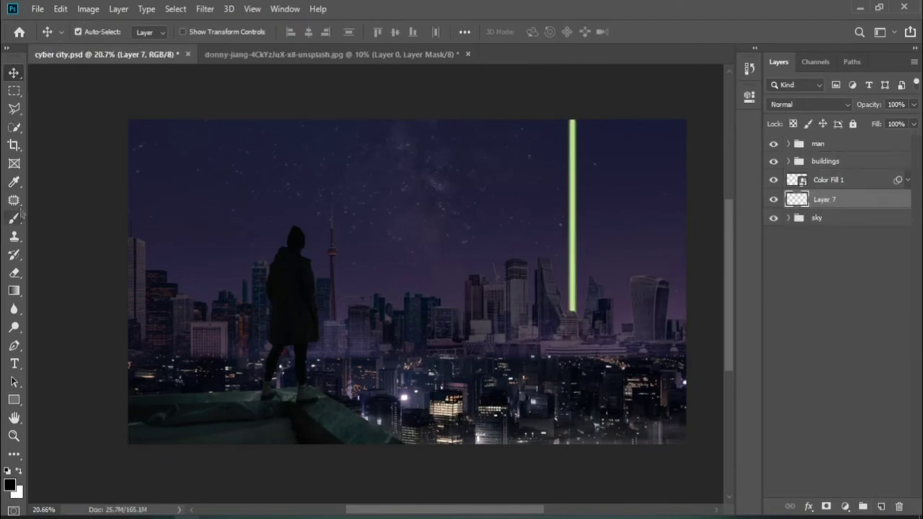
Paint a white moon in the upper-left sky with a Hard Round brush and shrink it.
click(14, 217)
right_click(297, 207)
click(312, 330)
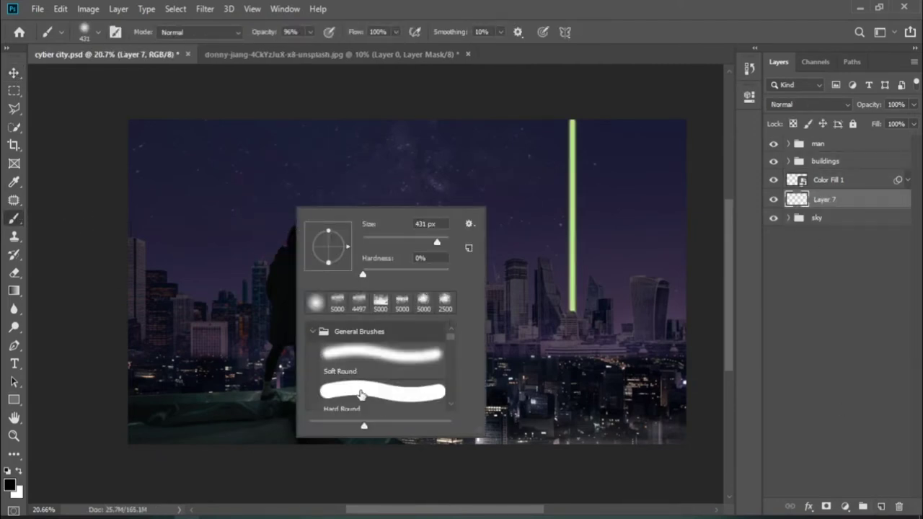
double_click(360, 393)
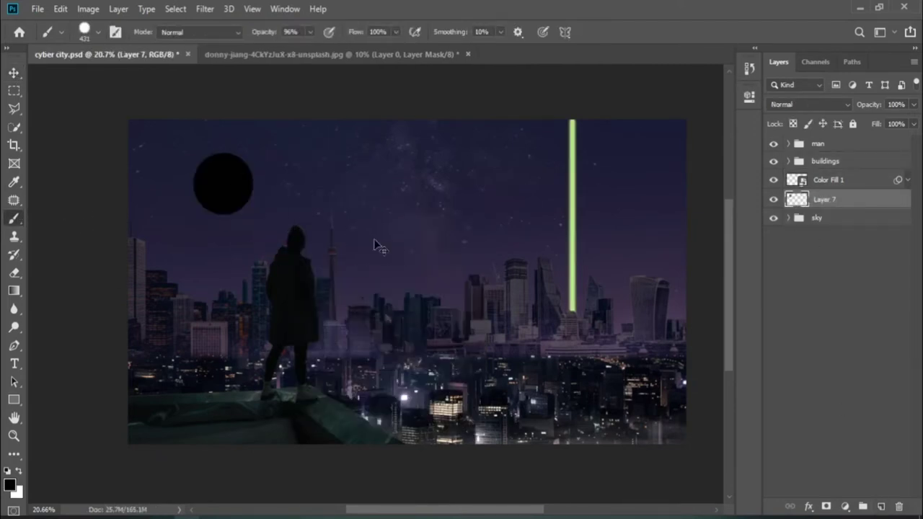
click(225, 184)
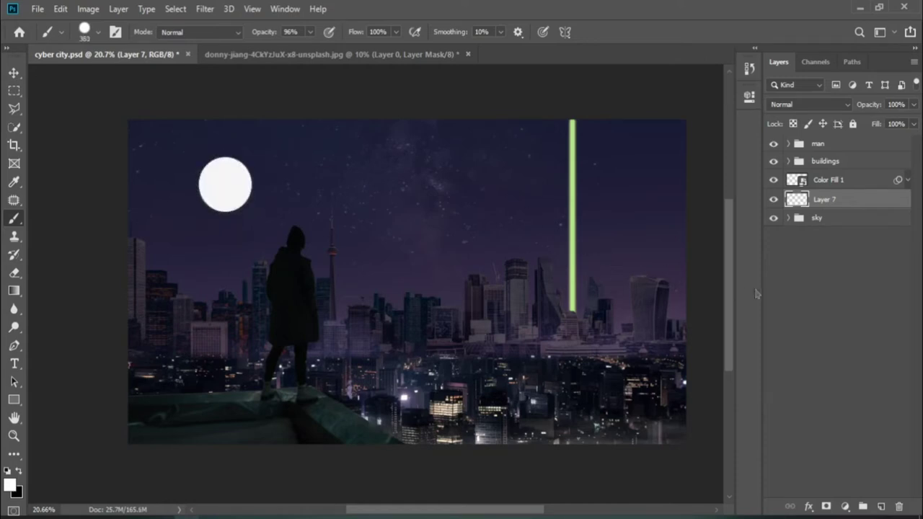
key(ctrl+t)
drag(251, 212, 245, 206)
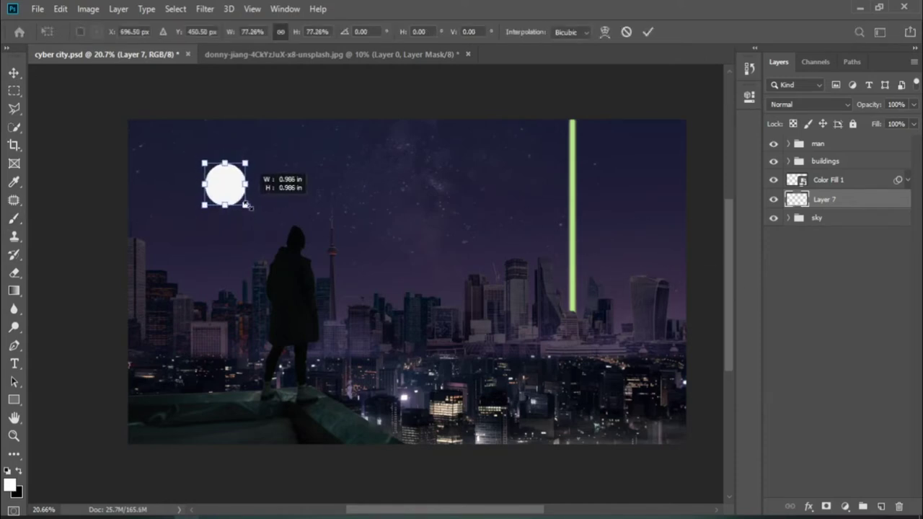
key(Return)
Give the moon layer a white Outer Glow.
double_click(865, 199)
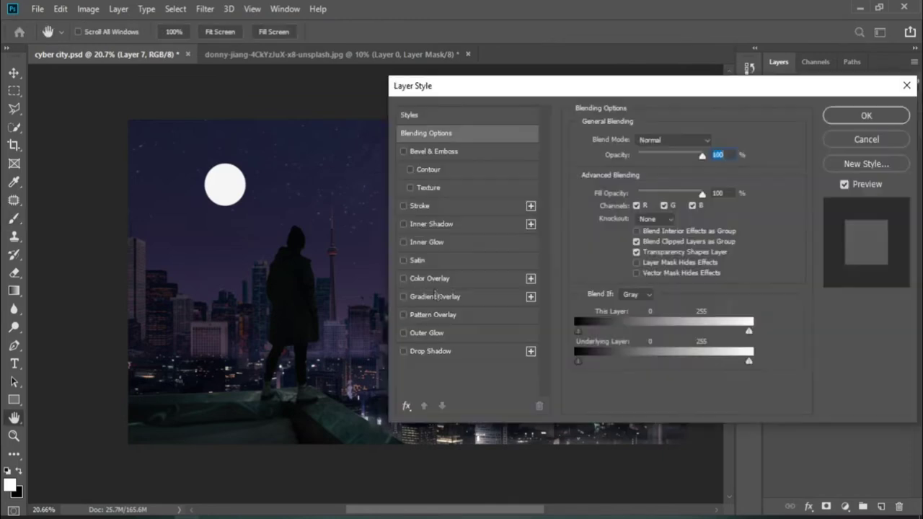
click(427, 332)
click(595, 186)
click(786, 143)
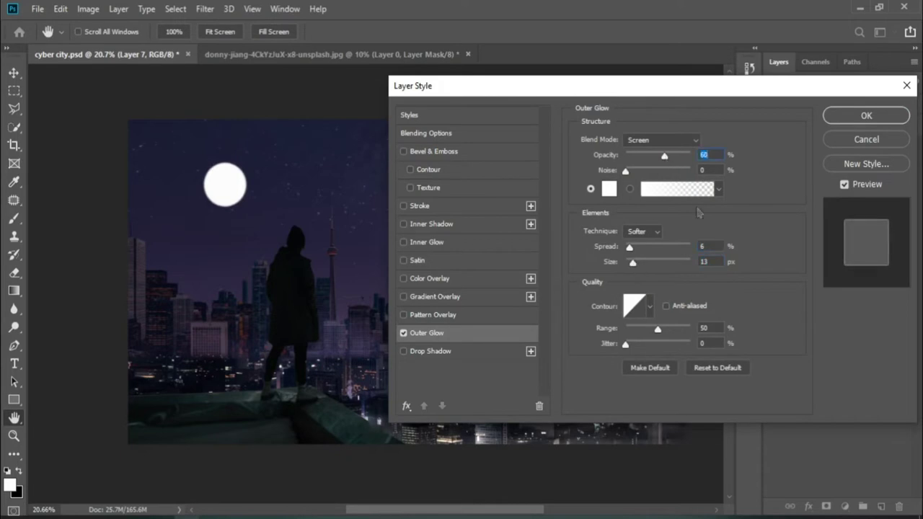
click(867, 116)
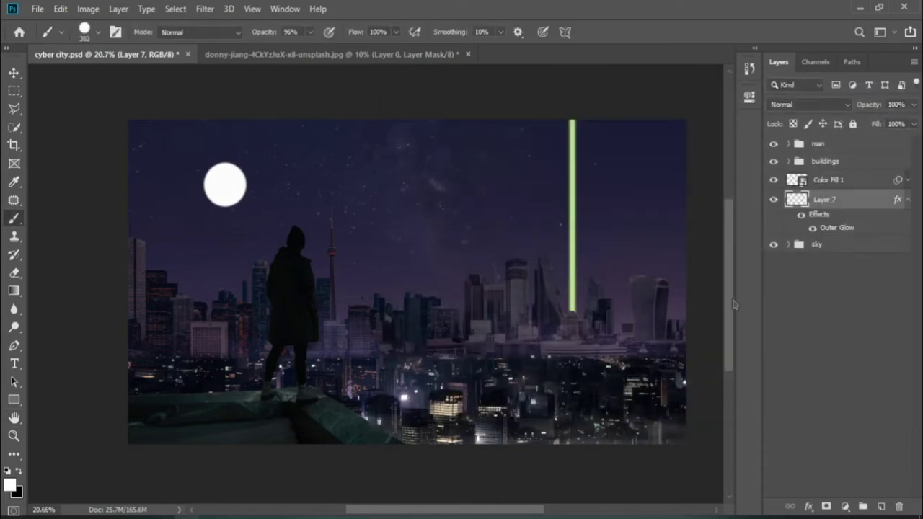
key(ctrl+plus)
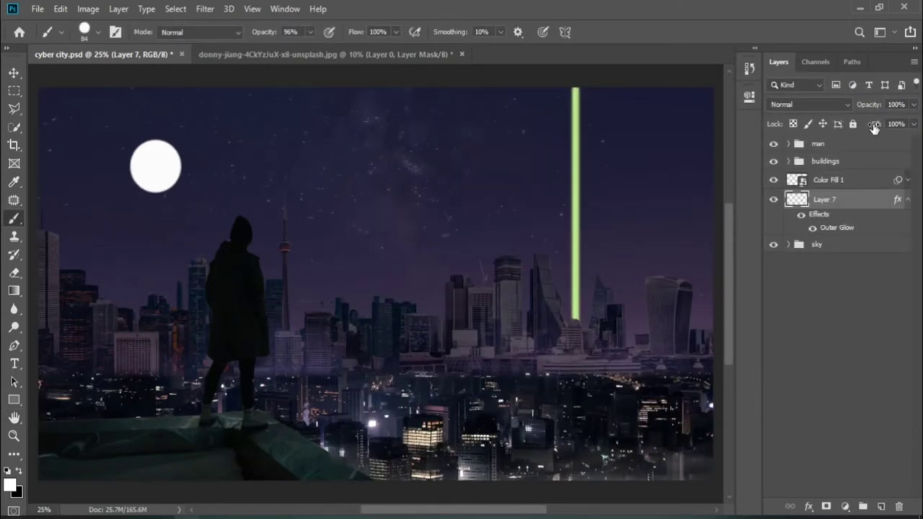
Add Layer 8 in the buildings group above Layer 6 with an enlarged brush.
click(787, 160)
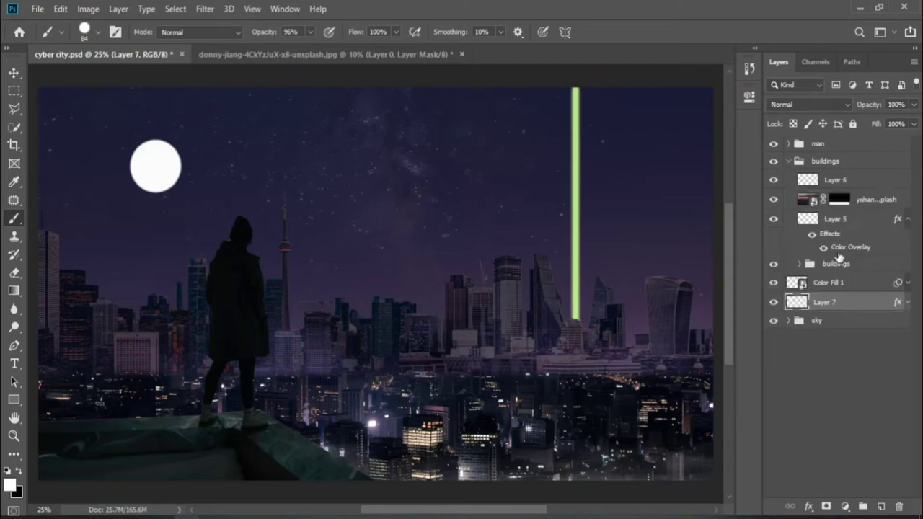
click(908, 219)
click(836, 238)
click(881, 507)
scroll(671, 340, down, 1)
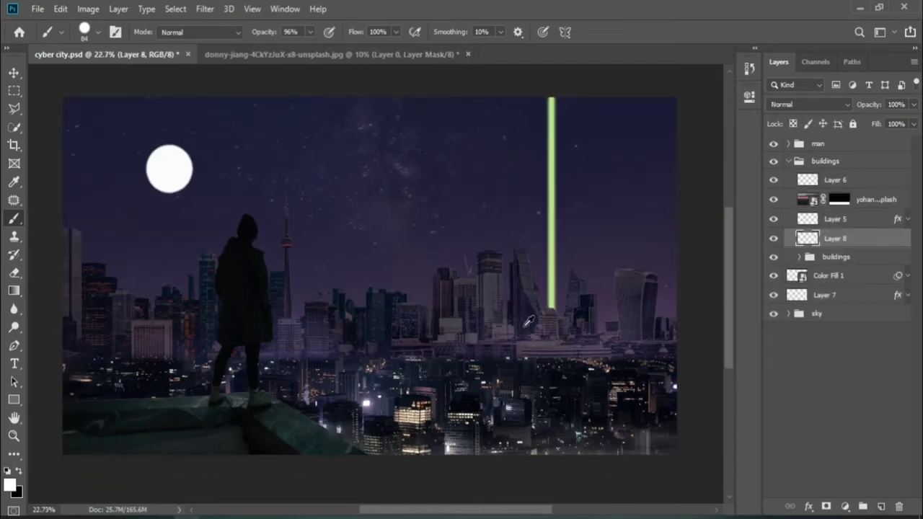
scroll(671, 341, down, 2)
key(bracketright)
key(bracketright)
key(bracketright)
key(bracketright)
key(bracketright)
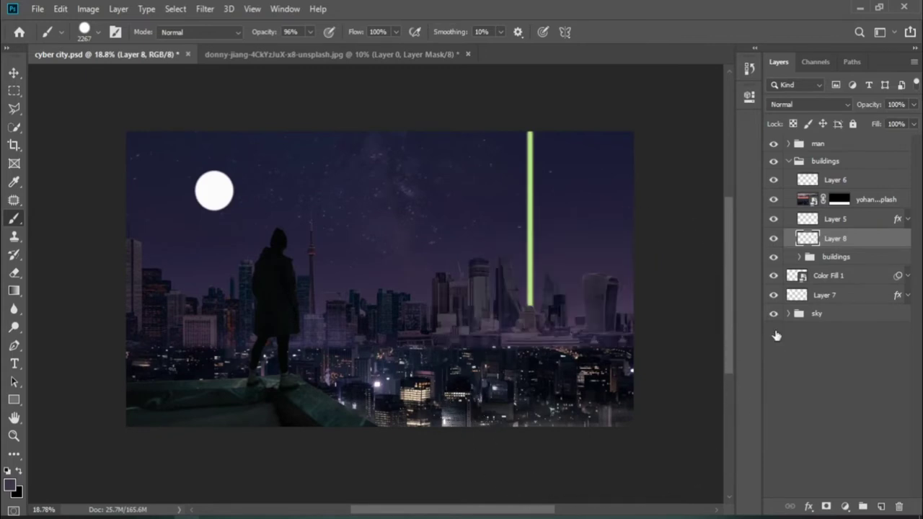
drag(836, 238, 836, 173)
Switch to a Soft Round brush for the right-building glow and set Layer 8 to Color Dodge.
click(584, 350)
key(ctrl+z)
right_click(490, 261)
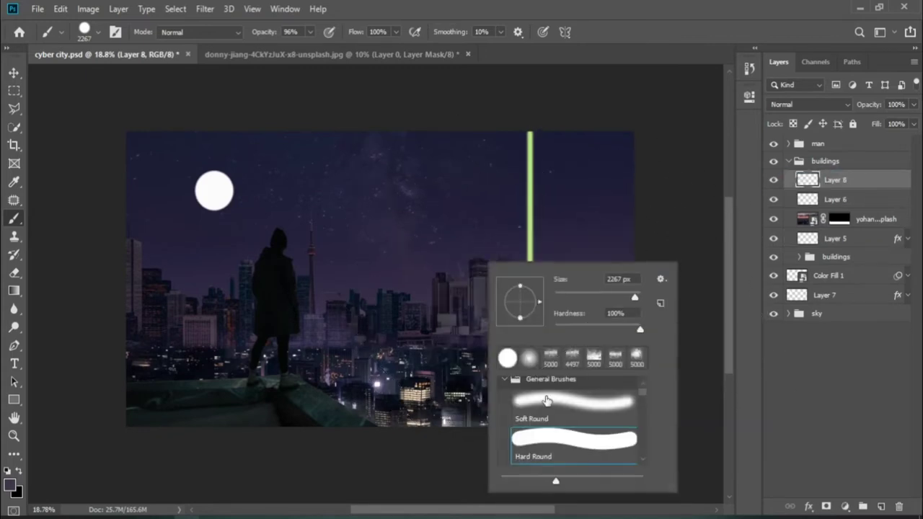
click(566, 361)
click(806, 105)
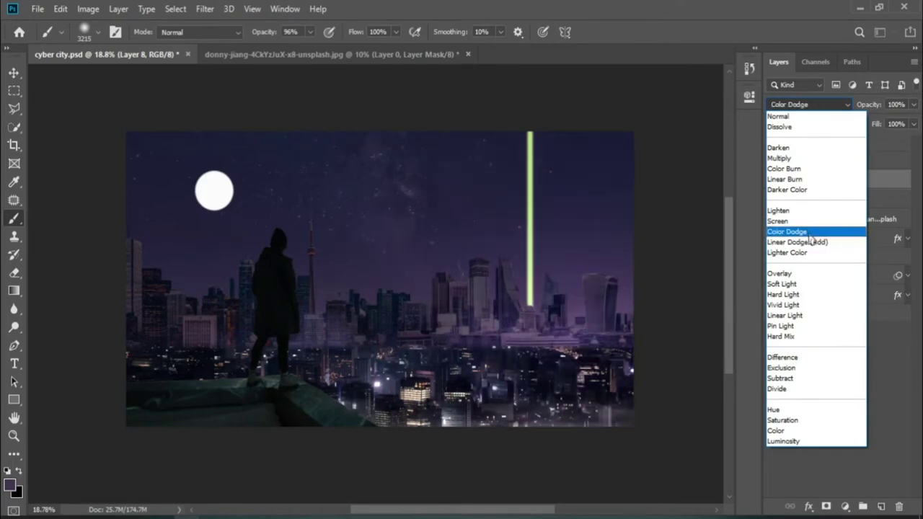
click(787, 231)
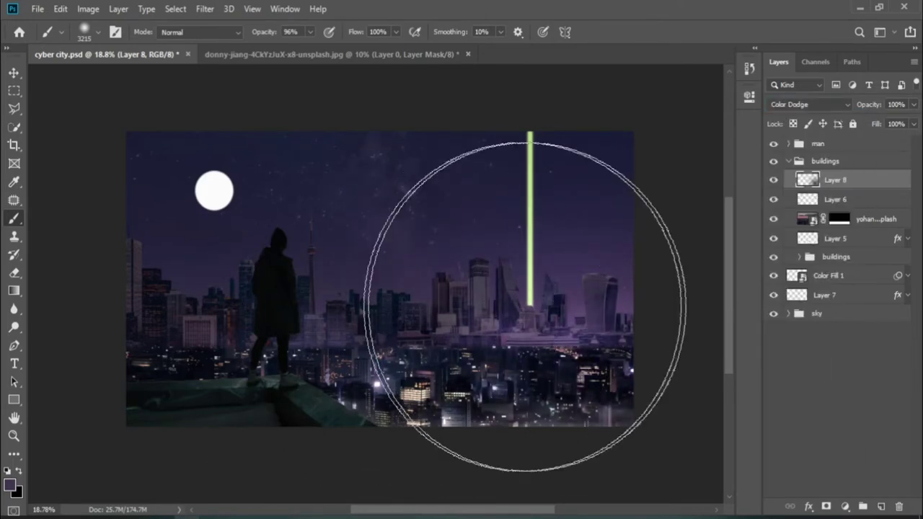
Paint a purple glow over the left buildings on Layer 9, set to Color Dodge.
key(bracketleft)
key(bracketleft)
key(bracketleft)
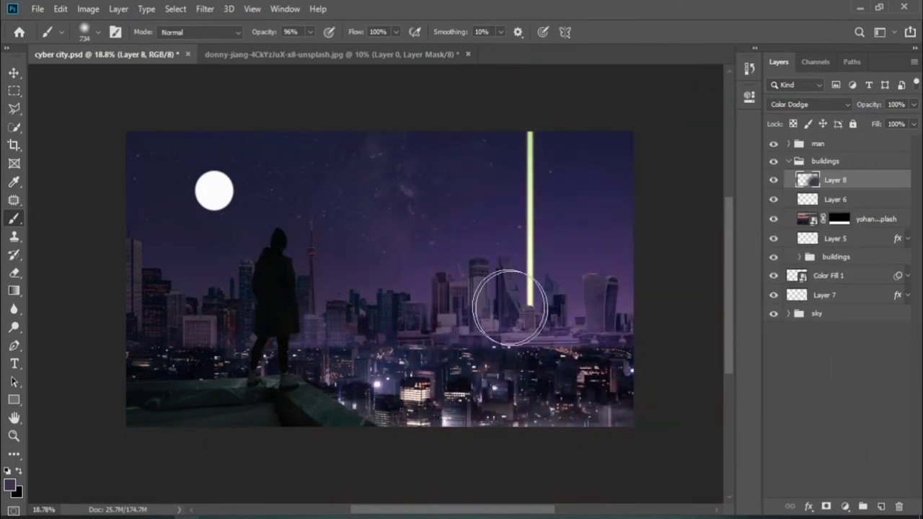
click(880, 507)
key(bracketright)
key(bracketright)
key(bracketright)
drag(186, 319, 165, 330)
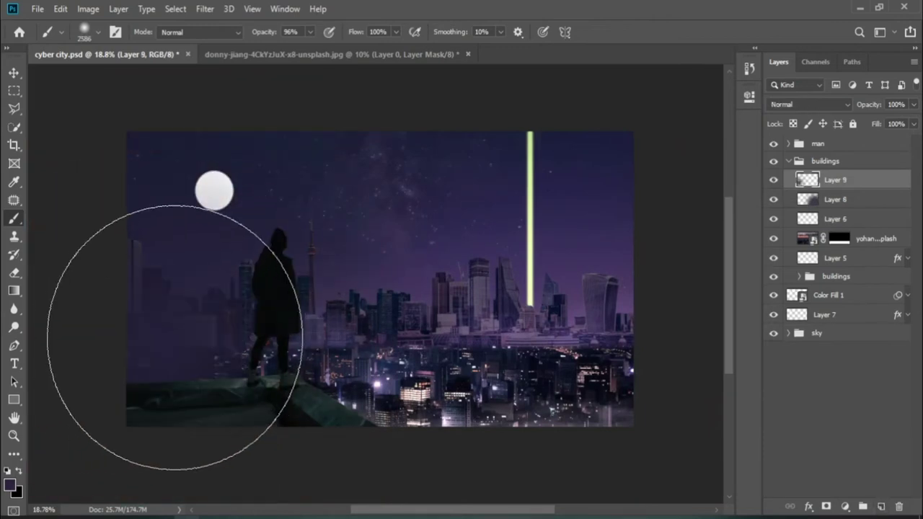
click(807, 104)
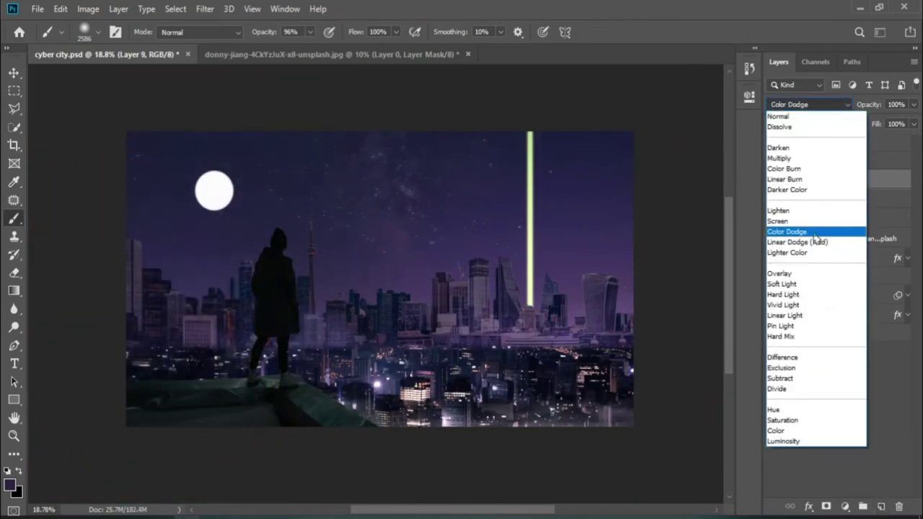
click(787, 232)
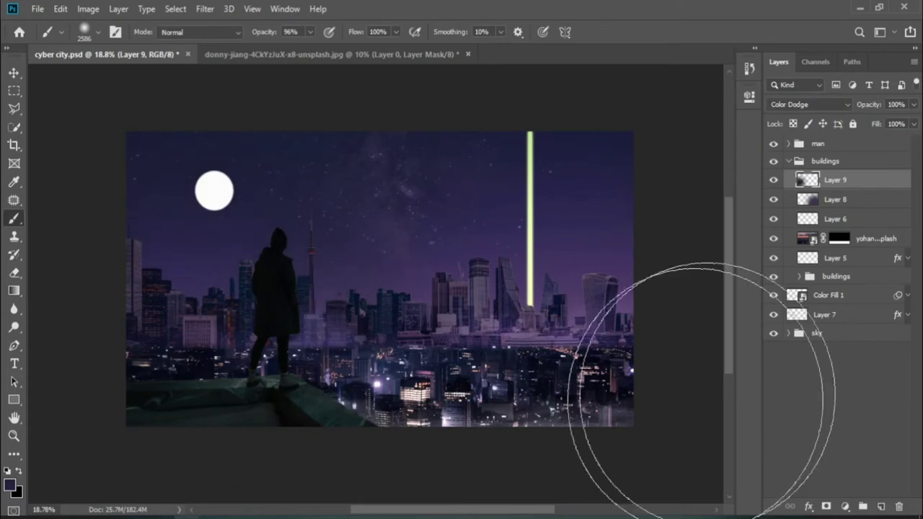
key(bracketleft)
key(bracketleft)
key(bracketleft)
click(789, 160)
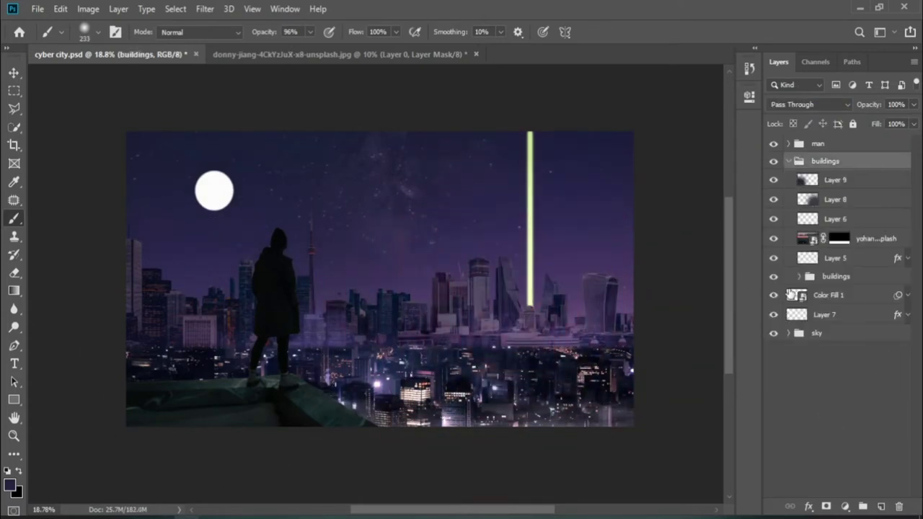
Brush a soft glow along the beam on new Layer 10, set to Screen at 10% opacity.
key(ctrl+shift+alt+n)
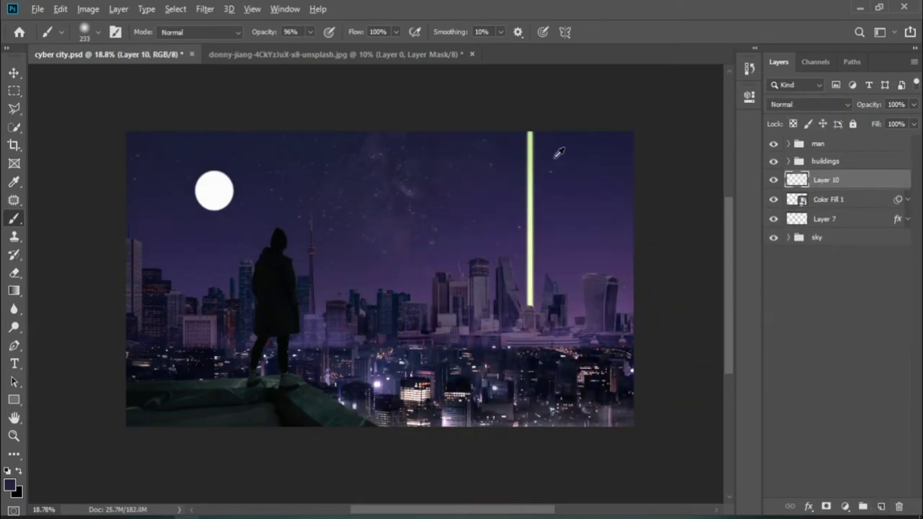
drag(528, 134, 531, 308)
click(807, 105)
click(785, 219)
text(10)
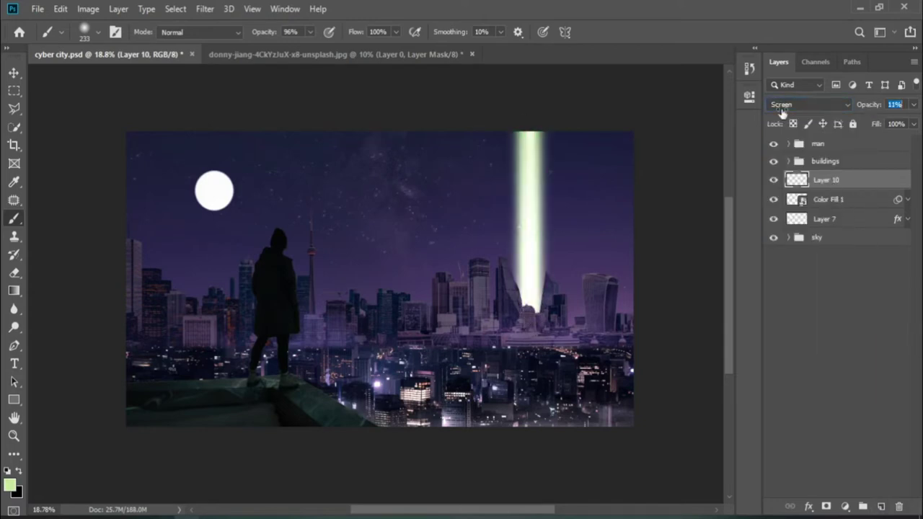
text(v)
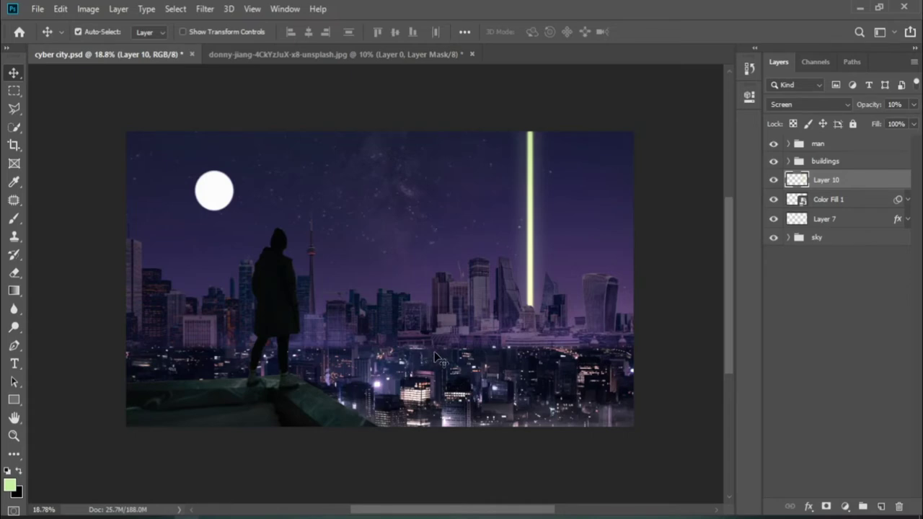
Expand the nested buildings groups and toggle Layer 1 and Layer 2 to check their contents.
scroll(484, 378, up, 5)
scroll(474, 288, up, 2)
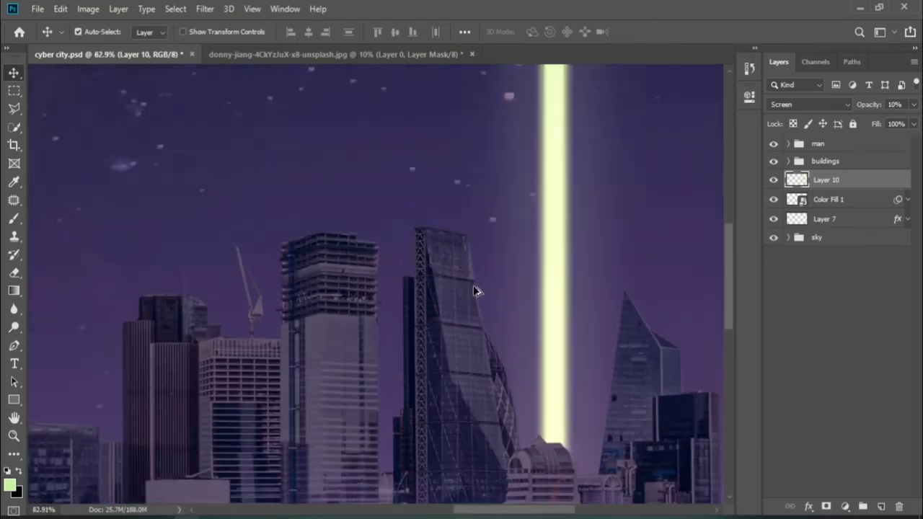
click(788, 161)
click(799, 276)
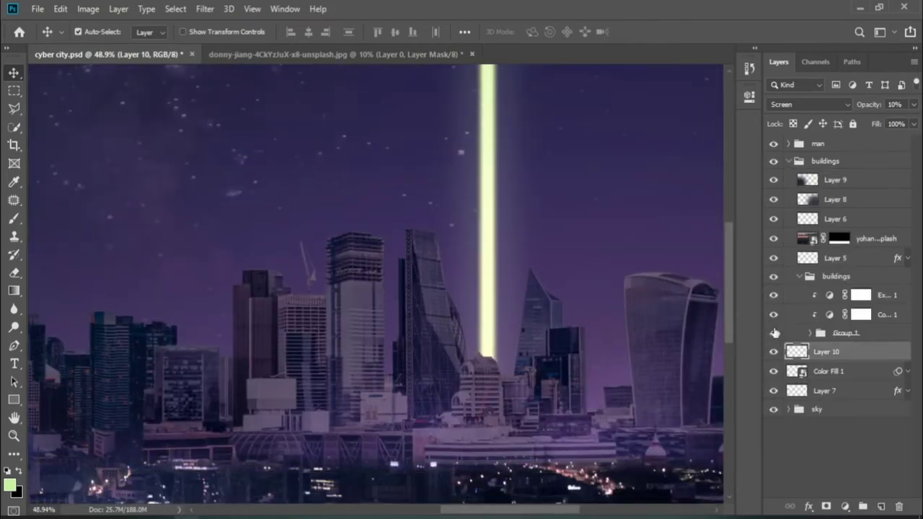
click(809, 333)
click(773, 371)
click(774, 370)
click(774, 351)
click(773, 351)
click(829, 351)
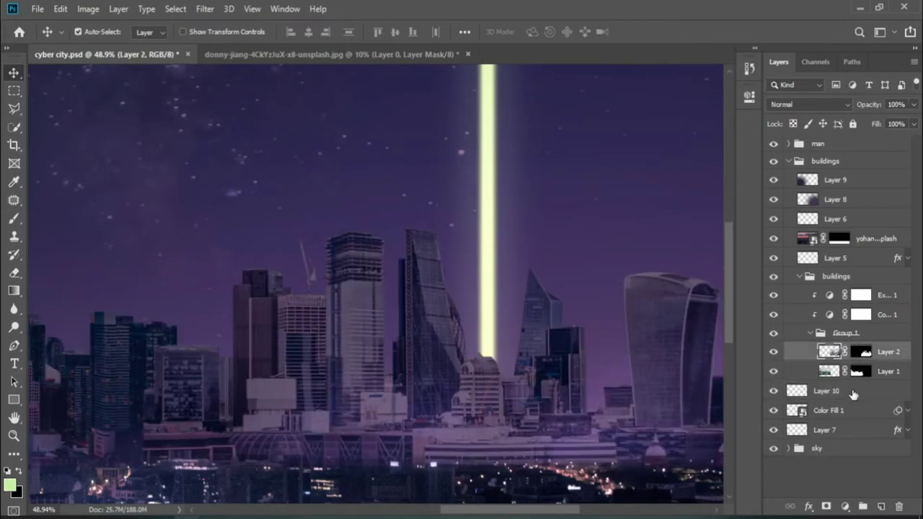
click(857, 332)
click(799, 277)
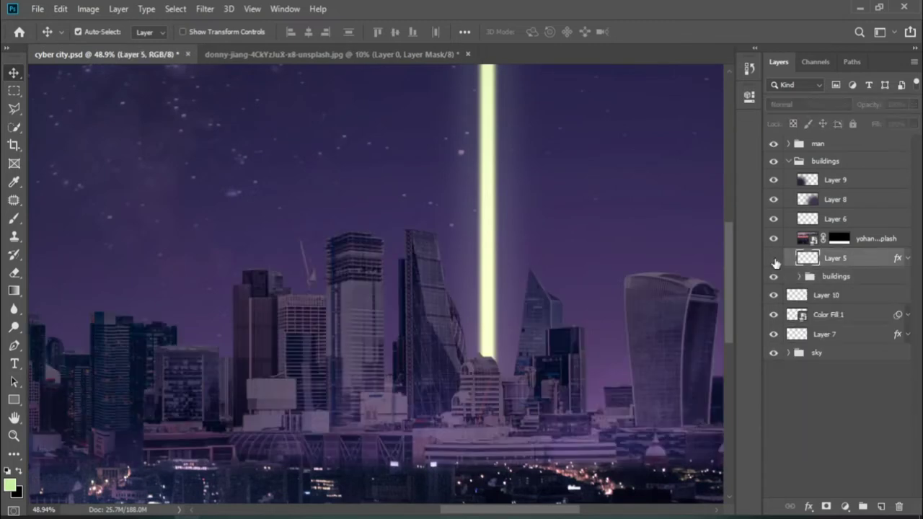
Add a new empty Layer 11 and move it into the buildings group.
key(ctrl+shift+alt+n)
scroll(465, 285, down, 2)
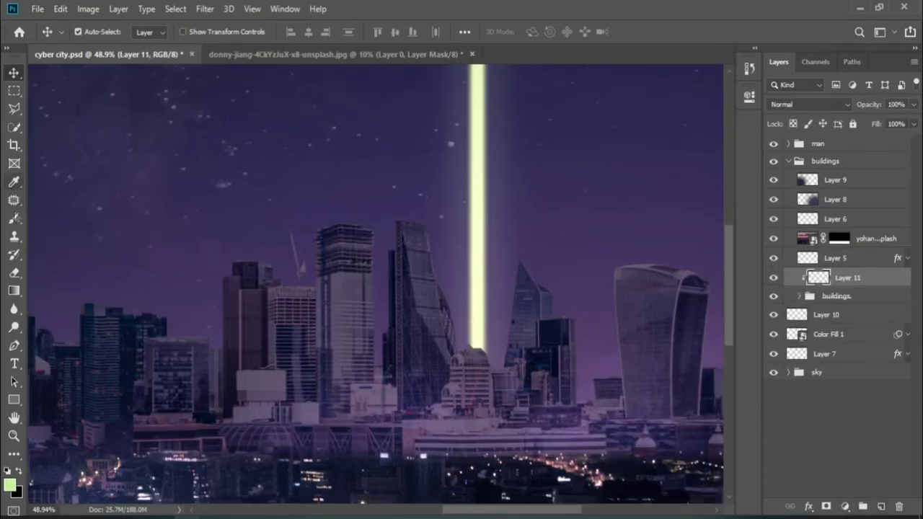
key(b)
scroll(461, 288, down, 2)
scroll(431, 297, up, 2)
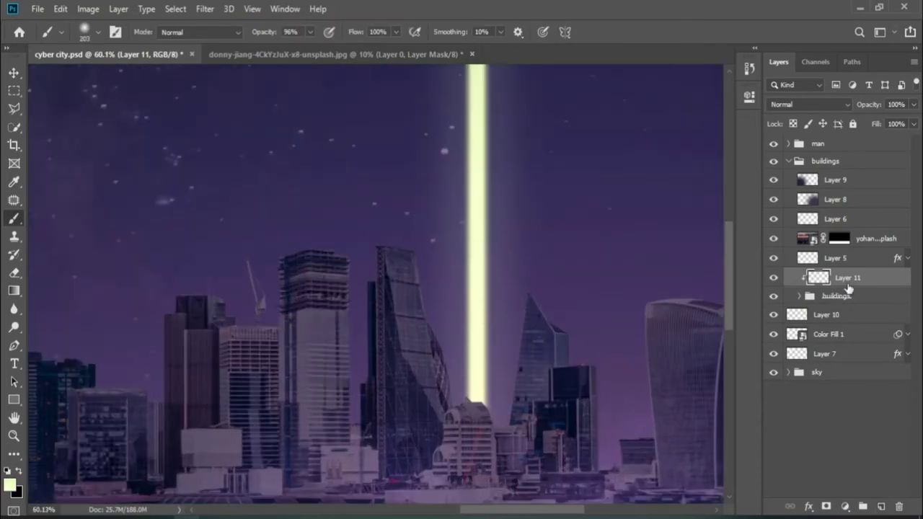
drag(848, 289, 839, 295)
scroll(446, 359, down, 2)
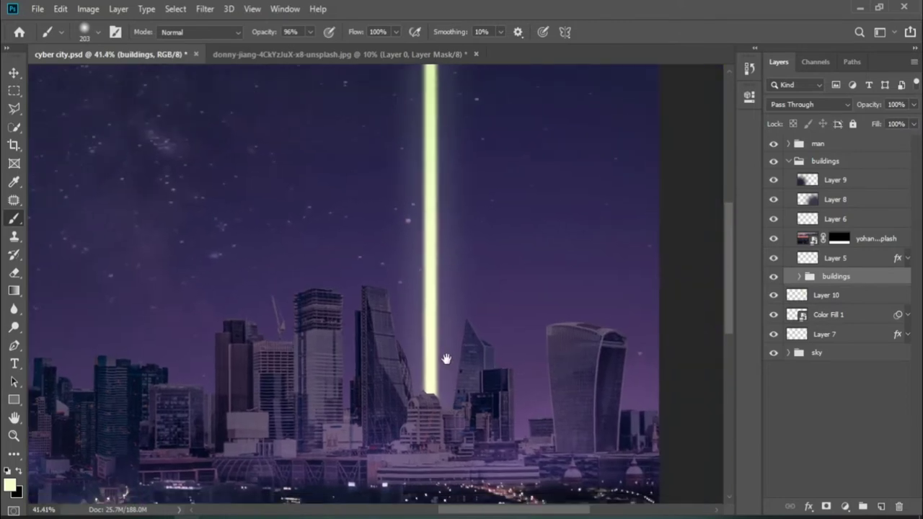
scroll(446, 359, up, 1)
Add a colorized Hue/Saturation adjustment at Hue 96, Saturation 73, Lightness +38.
click(844, 506)
click(834, 368)
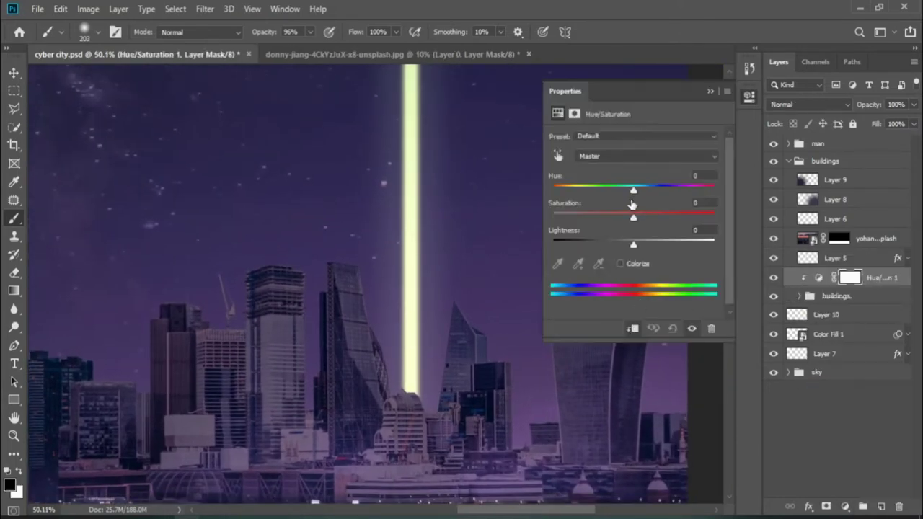
click(620, 263)
drag(553, 189, 582, 190)
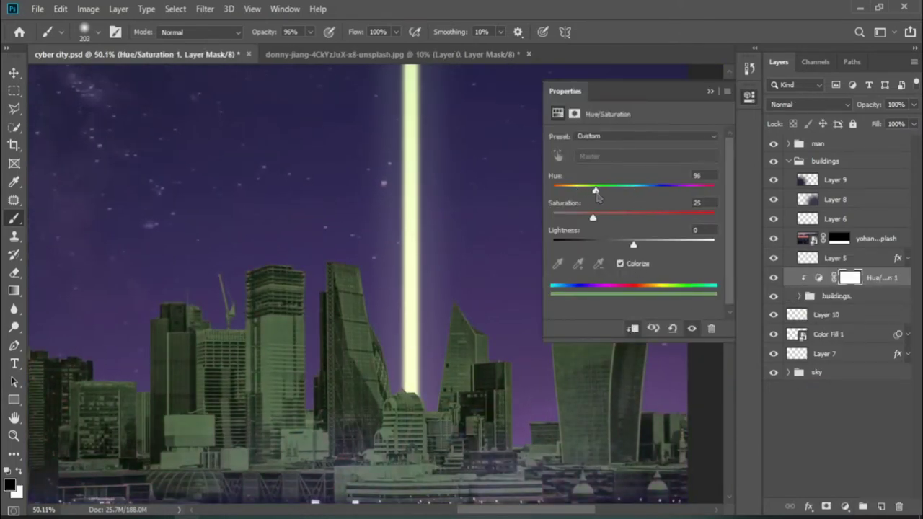
drag(670, 226, 696, 230)
mouse_move(632, 248)
mouse_down()
mouse_move(697, 247)
mouse_move(653, 248)
mouse_move(677, 247)
mouse_move(664, 247)
mouse_up()
click(711, 91)
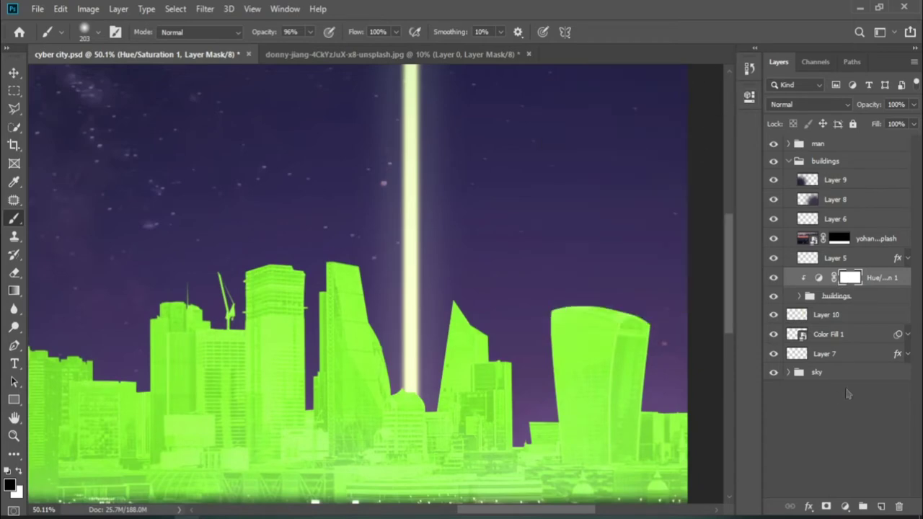
Invert the Hue/Saturation mask to hide the green tint and set white as the painting colour.
key(ctrl+i)
scroll(366, 323, up, 3)
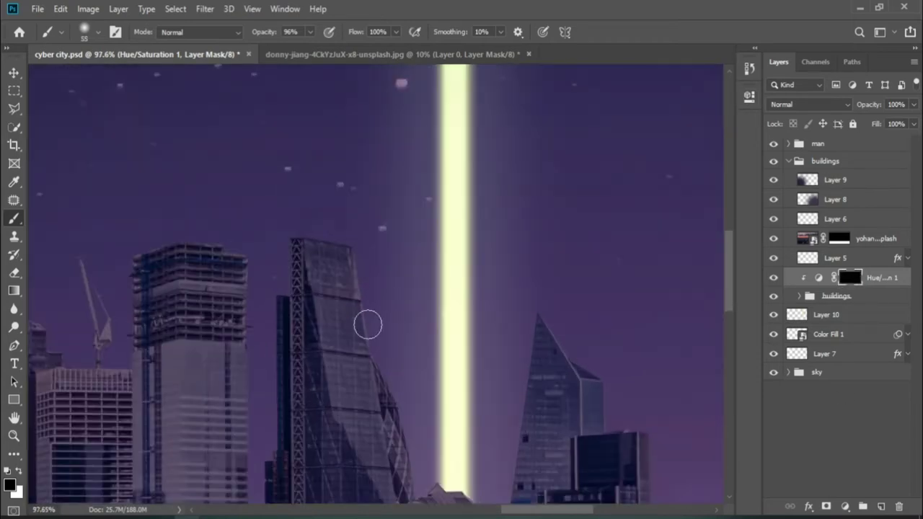
key(x)
drag(339, 175, 346, 288)
key(ctrl+z)
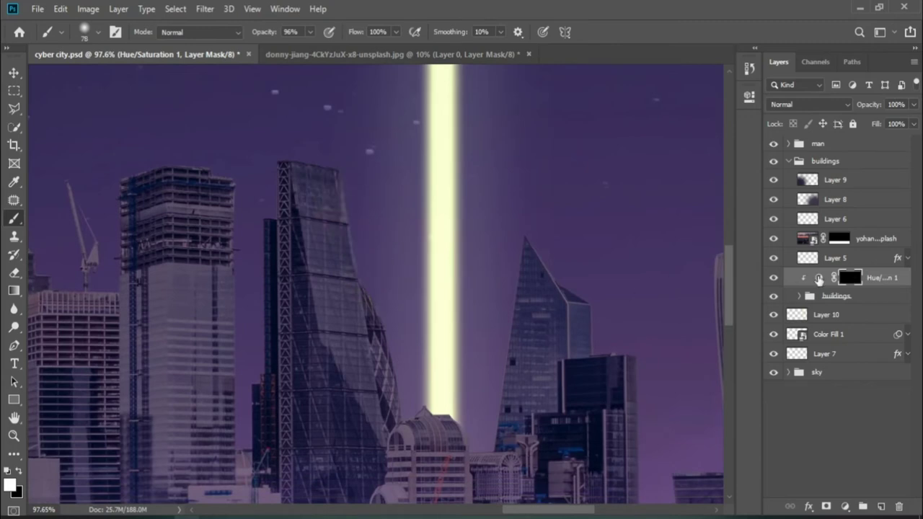
double_click(818, 278)
key(Escape)
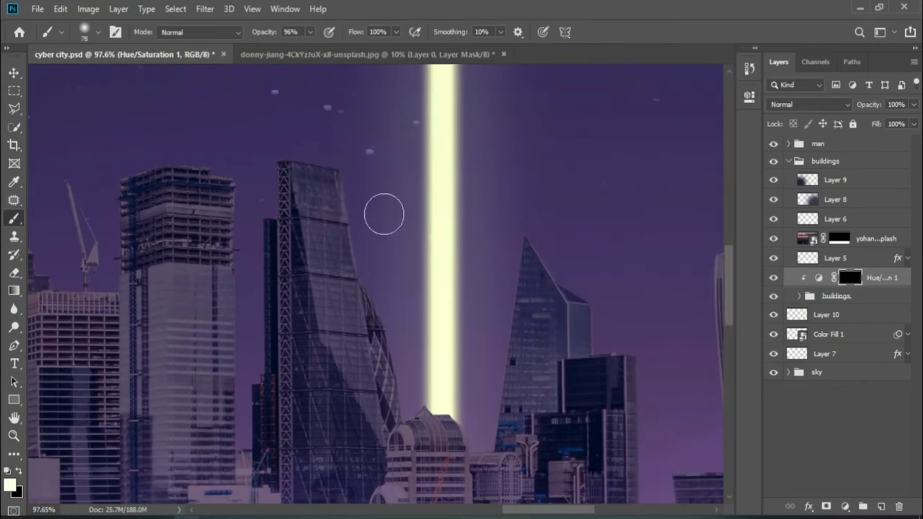
Paint a thin rim down the glass tower's right edge and re-tint it yellow at Hue 66.
scroll(360, 238, up, 3)
drag(334, 106, 339, 131)
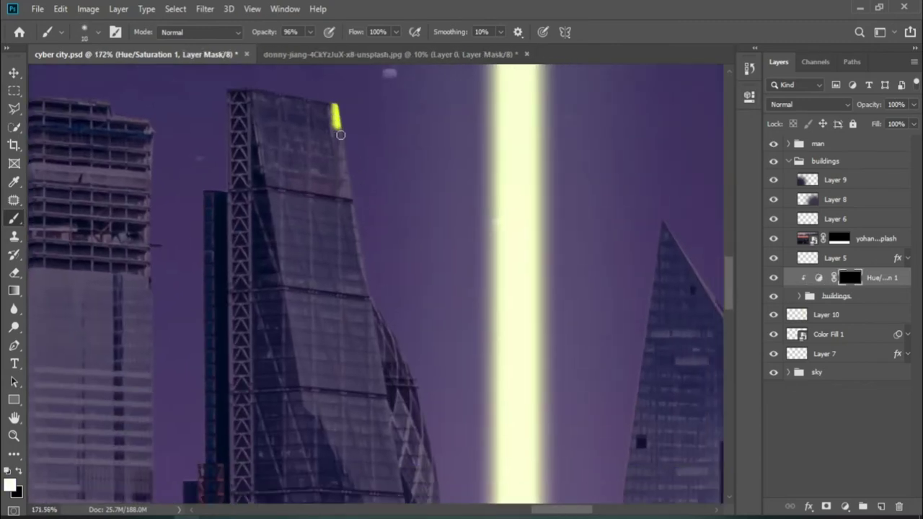
drag(387, 319, 407, 364)
scroll(385, 264, down, 3)
drag(321, 160, 379, 299)
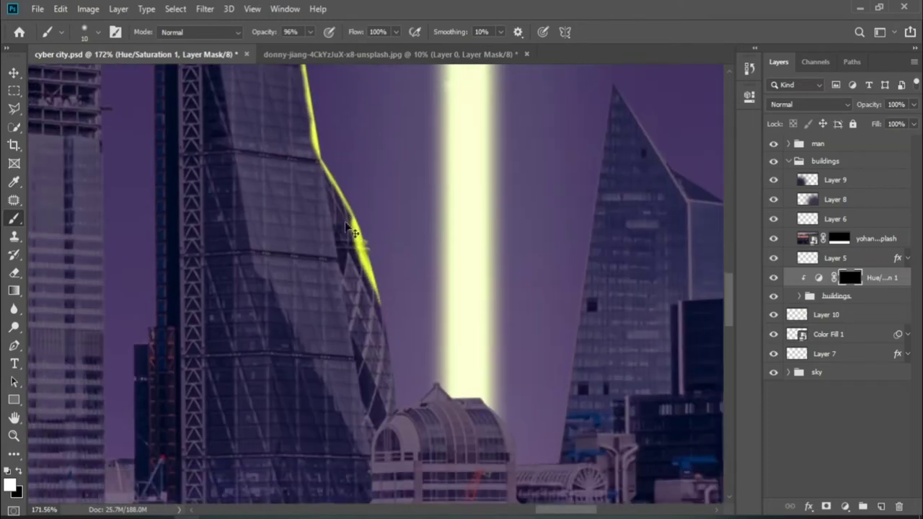
key(ctrl+z)
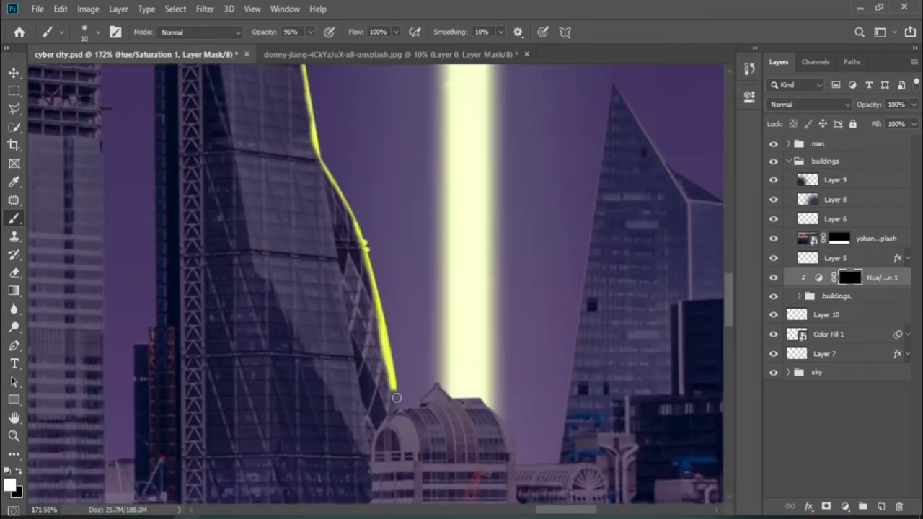
scroll(396, 398, up, 2)
double_click(818, 277)
mouse_move(587, 189)
mouse_down()
mouse_move(573, 191)
mouse_move(584, 195)
mouse_up()
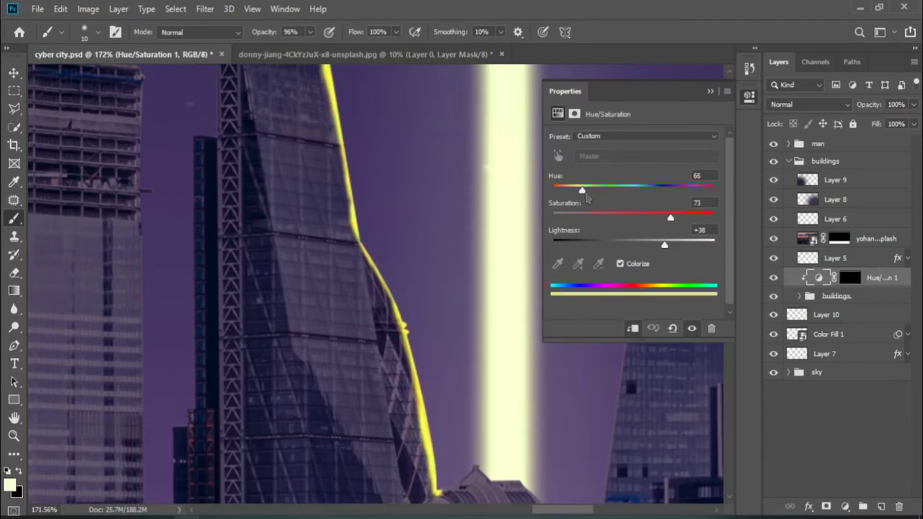
Target the adjustment mask and draw a straight rim line up the pointed building.
click(710, 91)
scroll(404, 351, down, 3)
scroll(447, 382, up, 4)
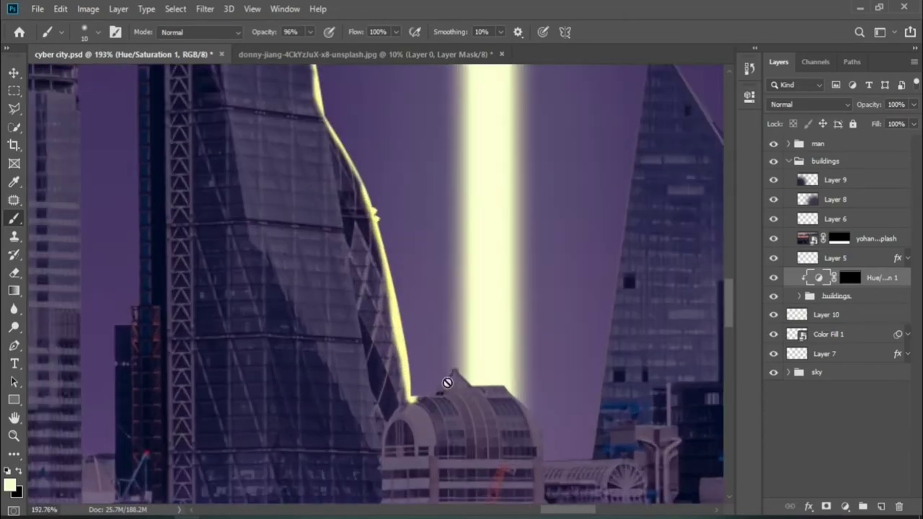
click(850, 277)
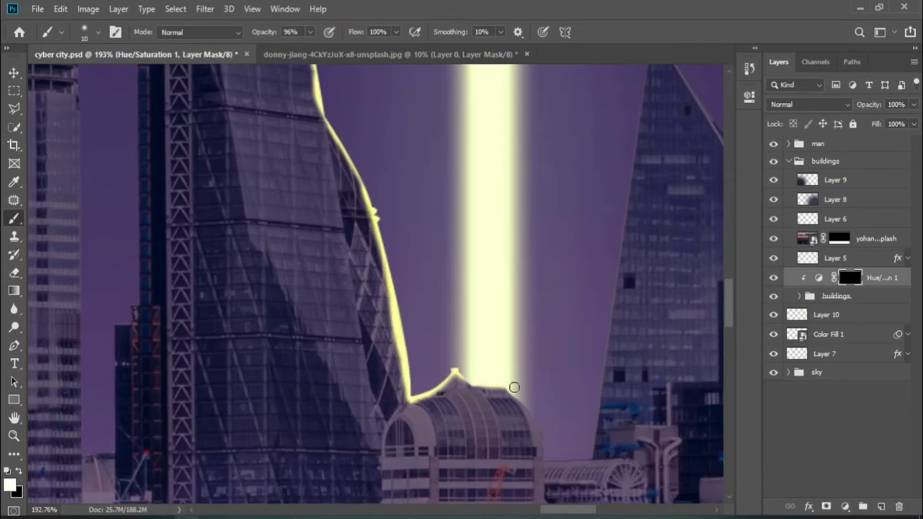
scroll(544, 426, right, 3)
scroll(505, 284, up, 2)
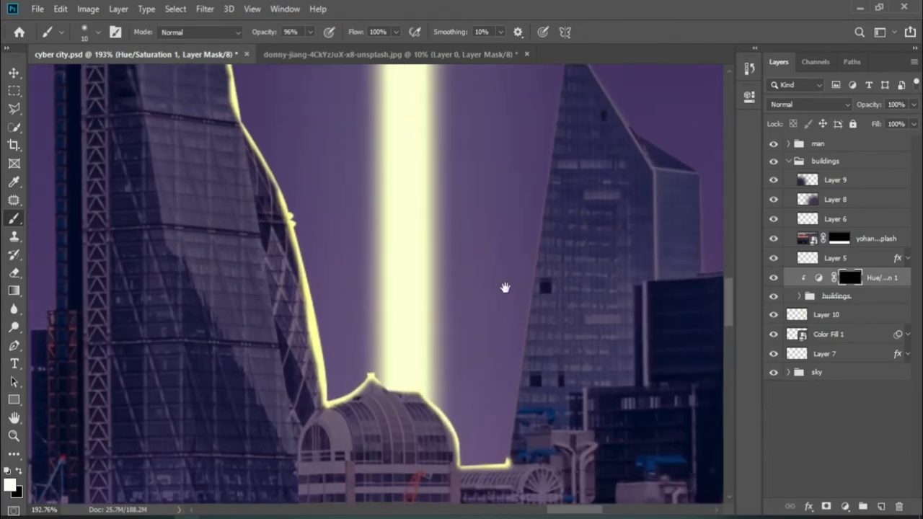
scroll(504, 284, up, 2)
shift+click(561, 73)
Lower the rim light layer's opacity to soften the yellow glow.
scroll(504, 289, down, 2)
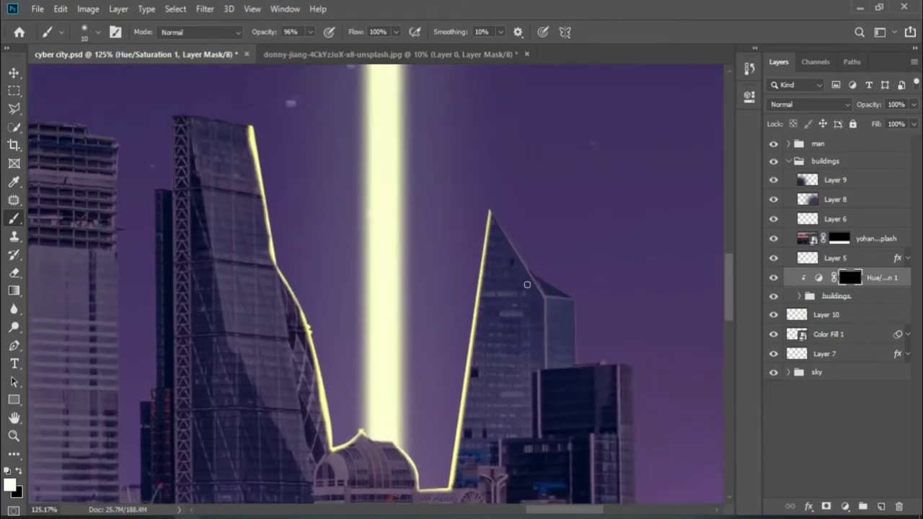
scroll(433, 252, left, 3)
scroll(359, 196, up, 3)
scroll(336, 195, down, 3)
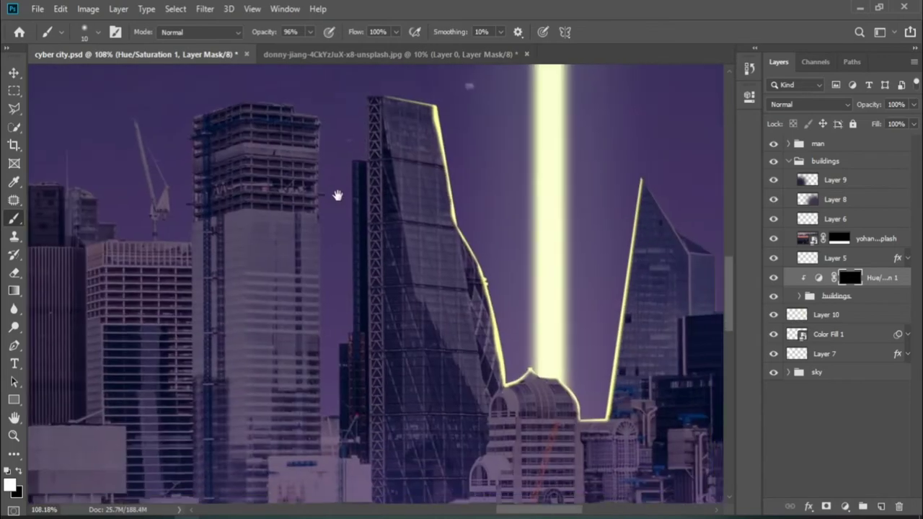
drag(857, 107, 827, 105)
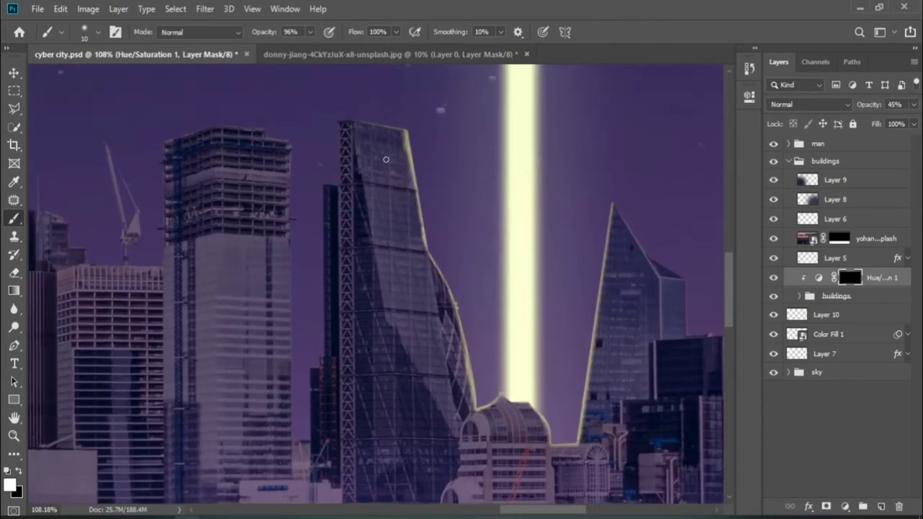
scroll(433, 187, up, 3)
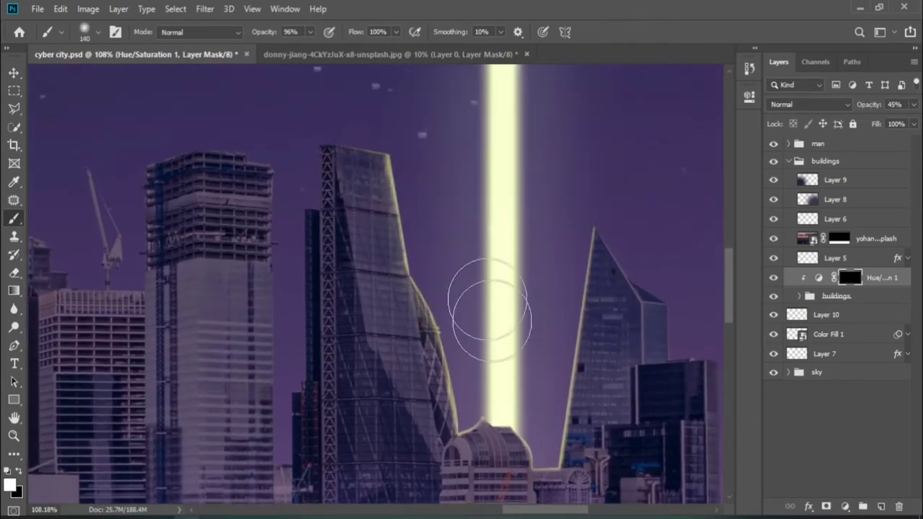
scroll(548, 331, down, 3)
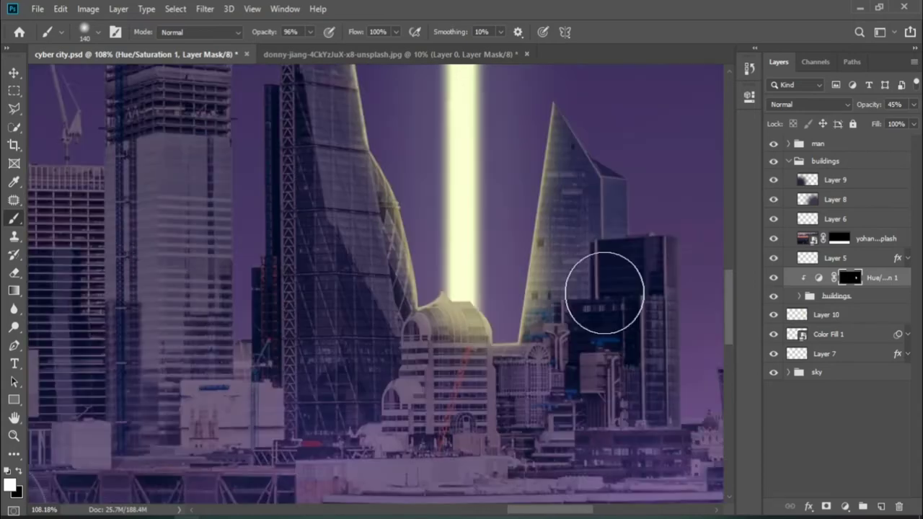
With a larger white brush, softly wash rim light over the tall glass tower.
key(x)
scroll(390, 303, up, 2)
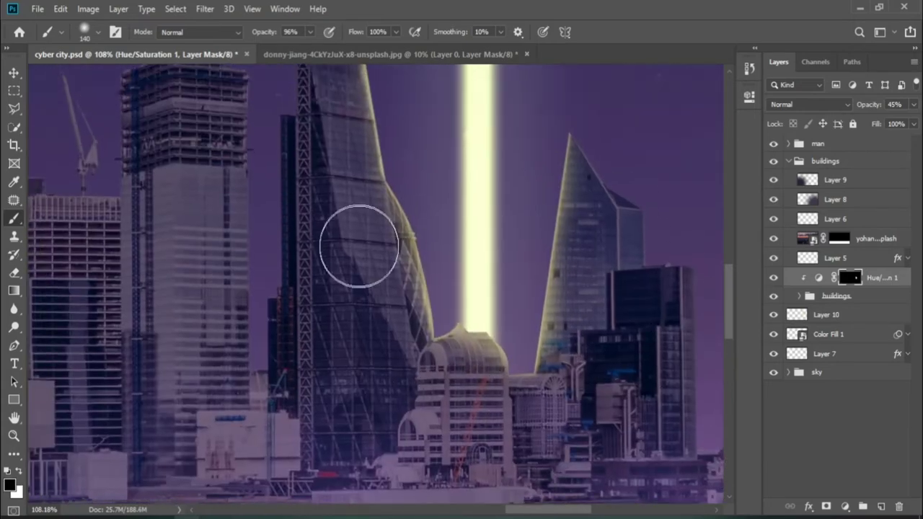
scroll(432, 273, up, 3)
key(x)
scroll(432, 289, down, 1)
key(bracketright)
key(bracketright)
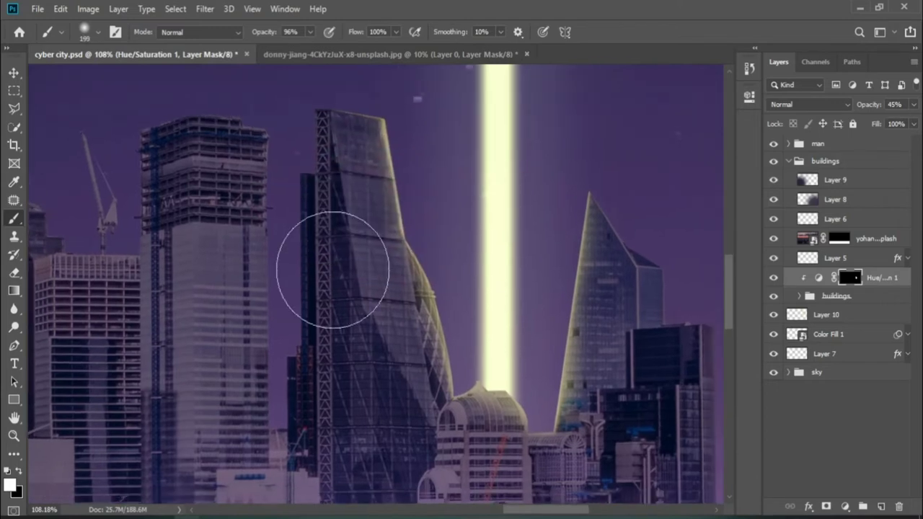
mouse_move(337, 142)
mouse_down()
mouse_move(423, 382)
mouse_move(309, 279)
mouse_move(371, 422)
mouse_up()
Softly paint light onto the pointed skyscraper and view the whole composite.
scroll(432, 346, down, 2)
key(x)
drag(530, 279, 560, 295)
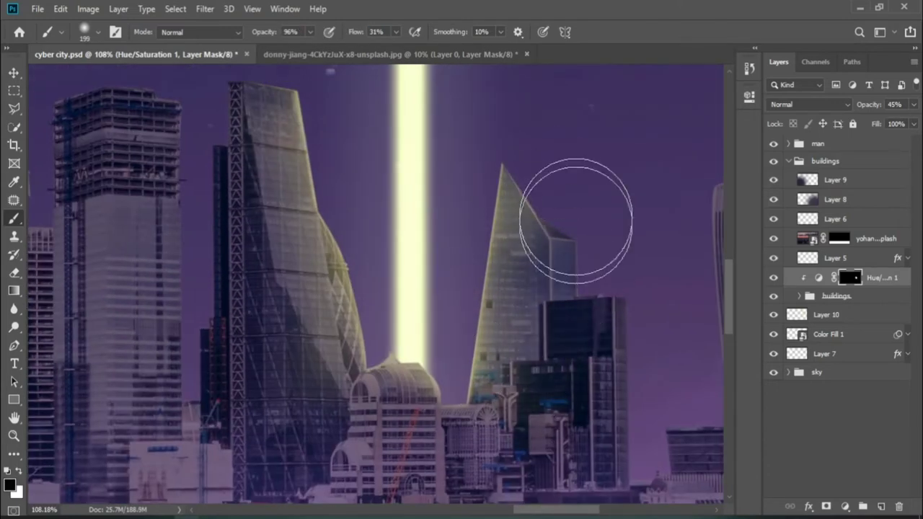
key(ctrl+0)
key(ctrl+minus)
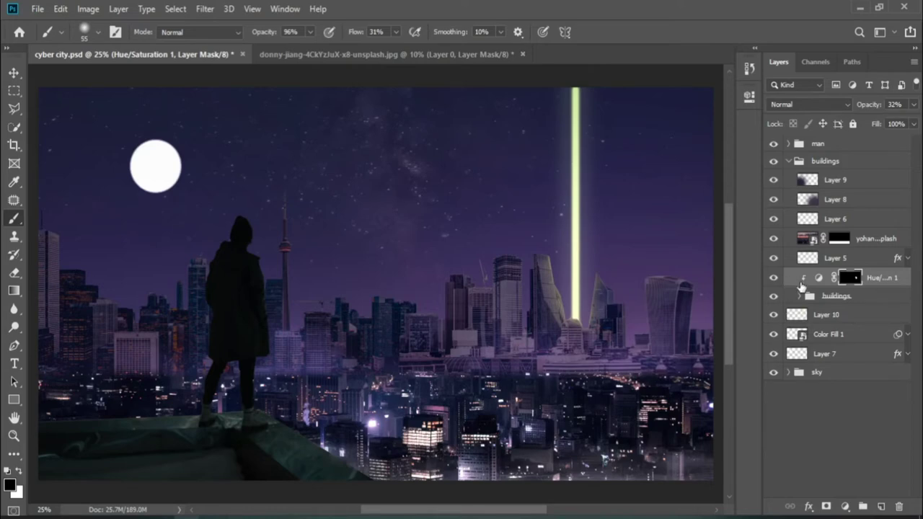
Expand the buildings group and target the Exposure 1 layer mask for painting.
click(798, 295)
click(774, 315)
click(774, 315)
click(861, 314)
scroll(52, 324, up, 2)
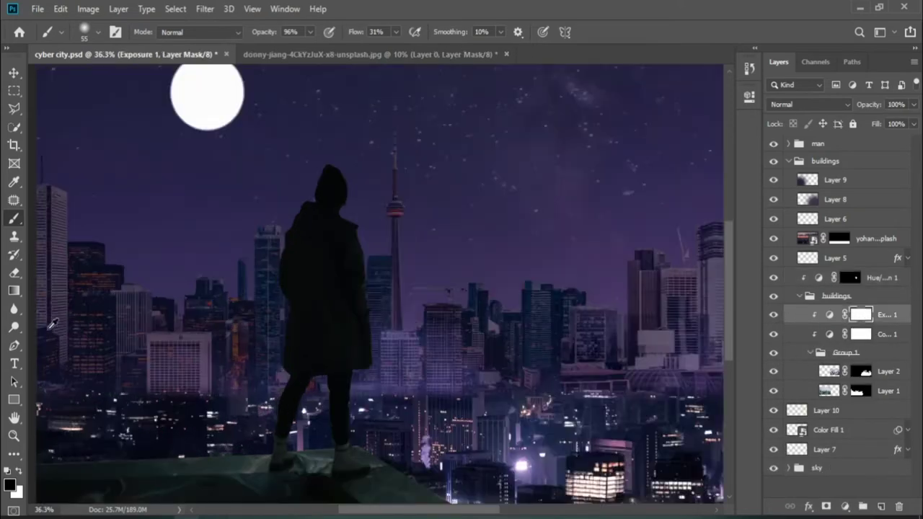
scroll(278, 324, up, 2)
scroll(270, 305, up, 2)
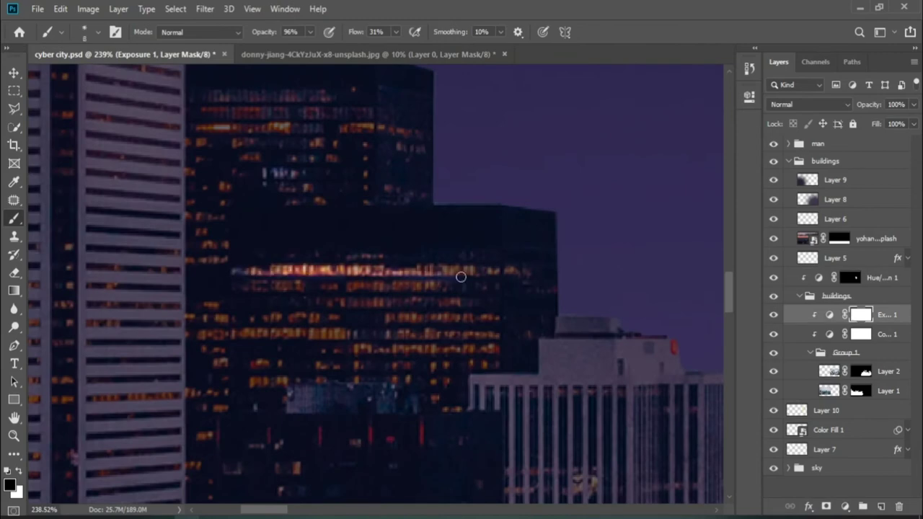
Paint a first row of office windows bright on the Exposure 1 mask.
drag(425, 317, 393, 349)
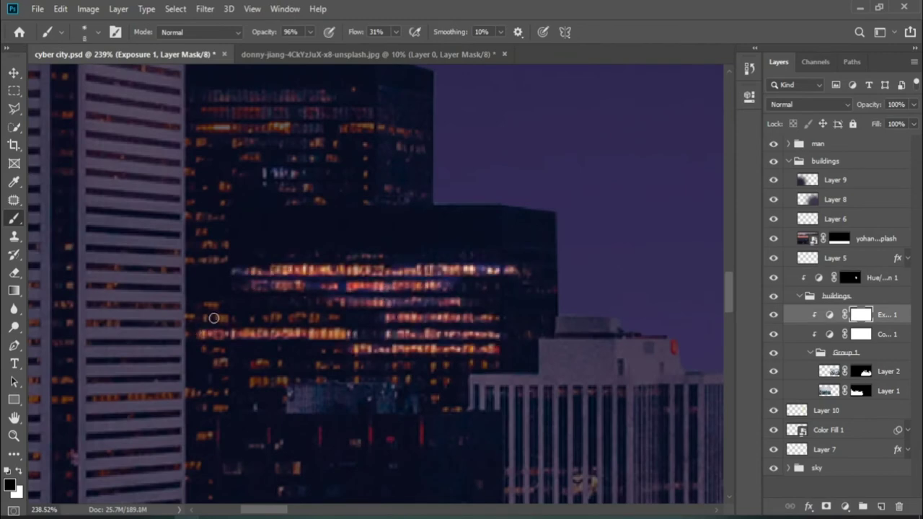
drag(320, 369, 328, 332)
scroll(429, 358, down, 4)
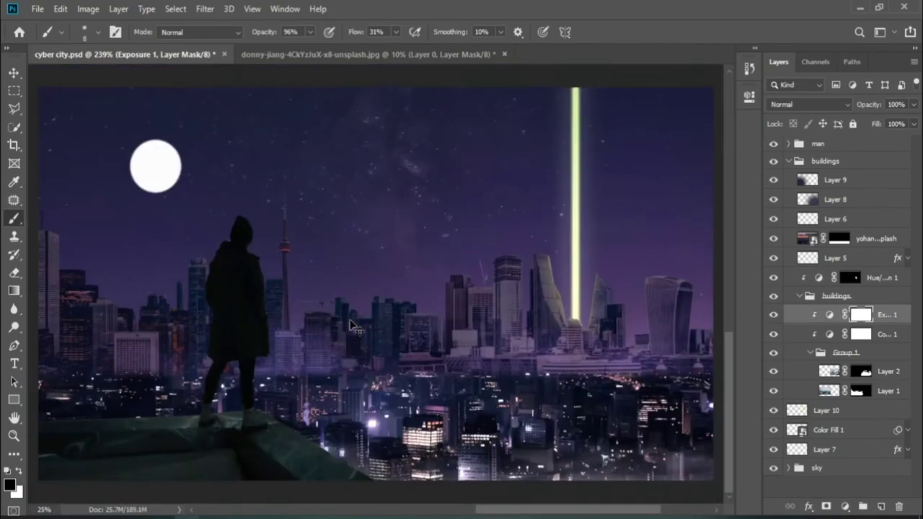
scroll(233, 272, up, 3)
scroll(233, 272, up, 2)
Use a small white brush at 59% flow to brighten strips of windows on the tower.
key(0)
key(shift+0)
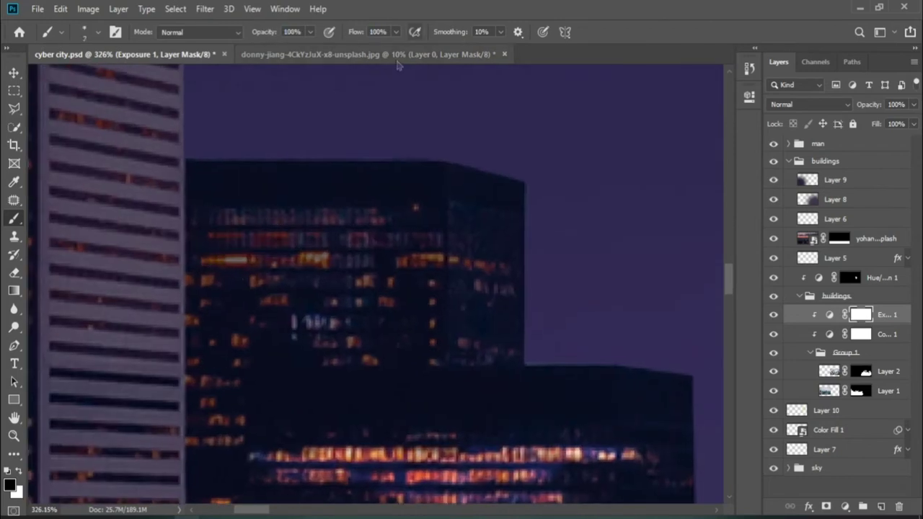
drag(208, 260, 323, 259)
key(shift+5)
key(shift+9)
key(x)
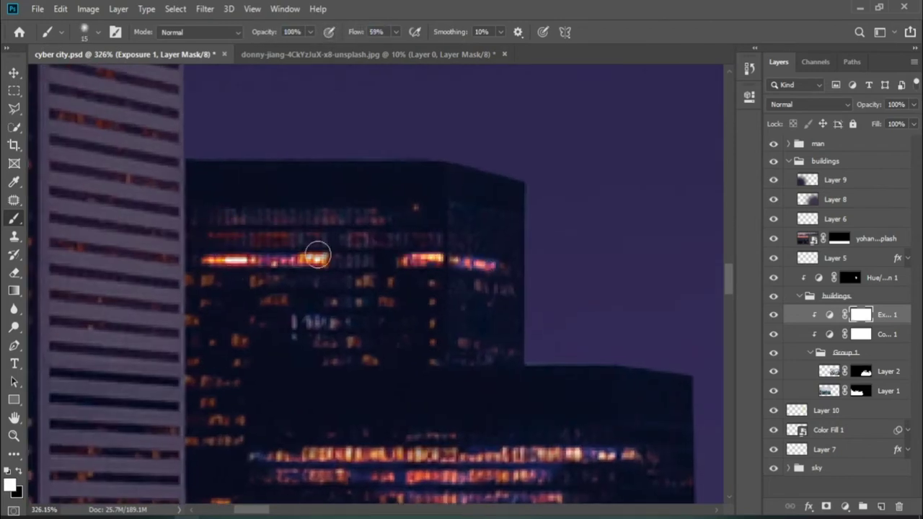
drag(224, 216, 389, 214)
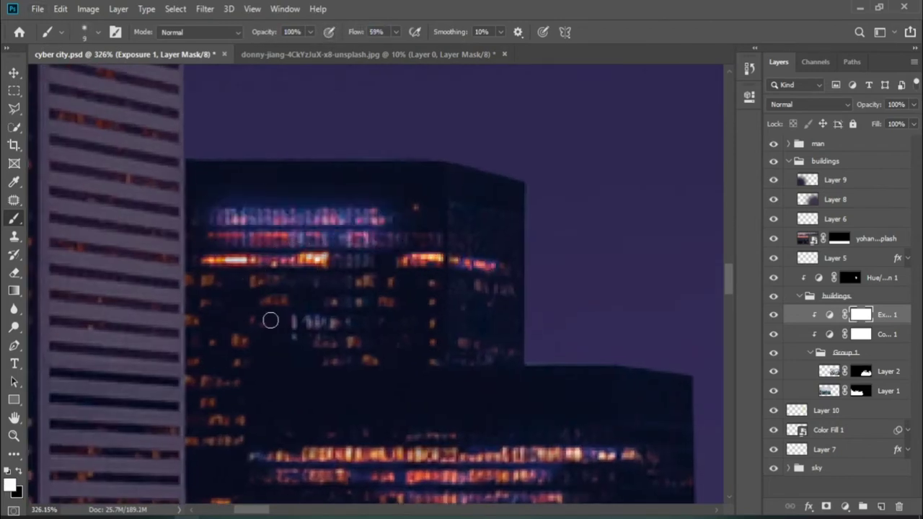
drag(255, 280, 271, 220)
drag(449, 263, 351, 315)
Brighten more window rows across the middle and upper tower.
scroll(296, 297, left, 2)
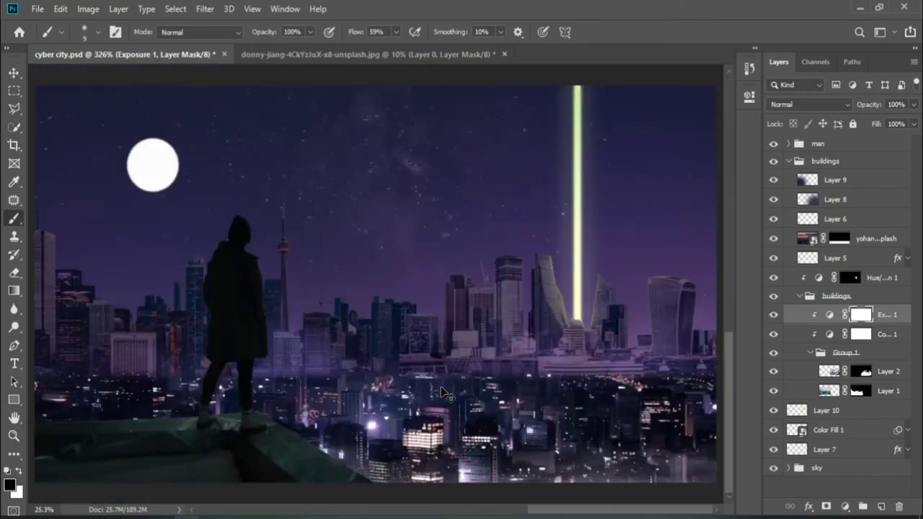
mouse_move(307, 362)
mouse_down()
mouse_move(268, 237)
mouse_move(479, 326)
mouse_up()
scroll(480, 325, up, 1)
mouse_move(523, 278)
mouse_down()
mouse_move(565, 258)
mouse_move(577, 229)
mouse_up()
drag(253, 281, 332, 321)
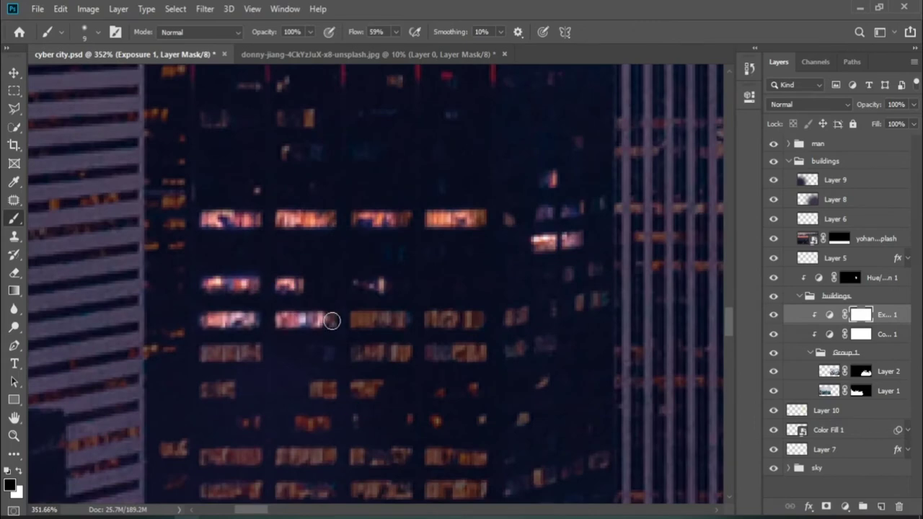
scroll(580, 301, down, 1)
drag(212, 318, 313, 319)
drag(334, 392, 334, 261)
drag(317, 224, 473, 229)
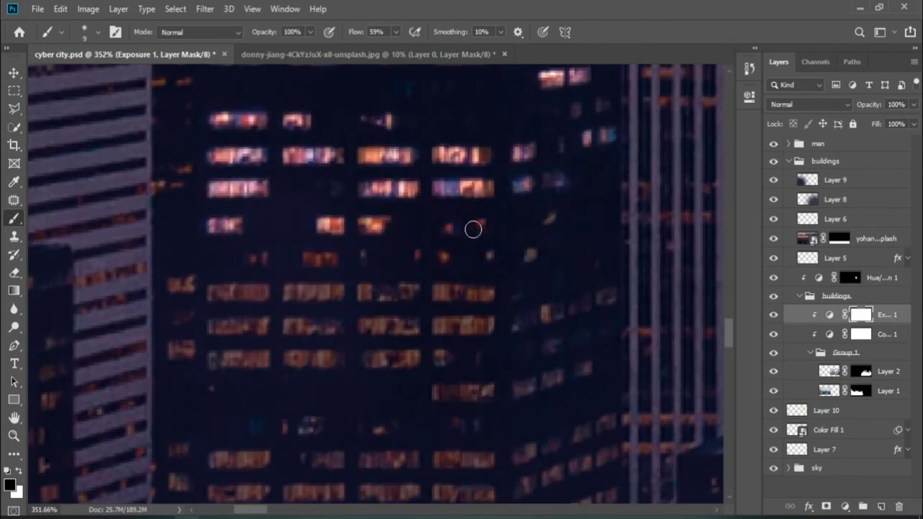
drag(201, 292, 495, 292)
drag(209, 326, 495, 326)
Brighten further window bands along the tower edge and lower floors.
drag(501, 393, 453, 238)
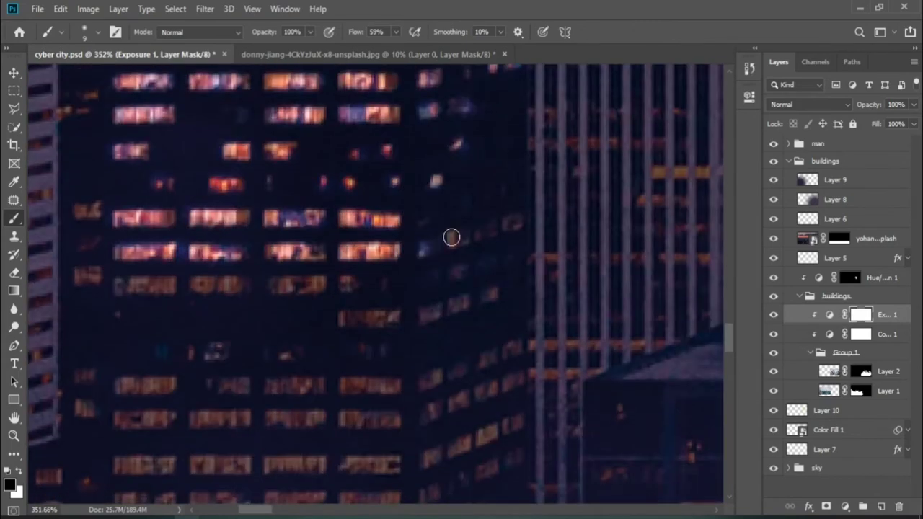
drag(390, 238, 541, 219)
drag(166, 303, 484, 298)
mouse_move(196, 338)
mouse_down()
mouse_move(221, 232)
mouse_move(560, 204)
mouse_move(584, 191)
mouse_up()
drag(184, 277, 387, 277)
drag(227, 311, 531, 256)
drag(263, 346, 468, 346)
drag(219, 361, 243, 312)
drag(302, 364, 397, 364)
drag(216, 399, 431, 399)
Zoom out to check progress and brighten windows on the H-marked building.
key(ctrl+0)
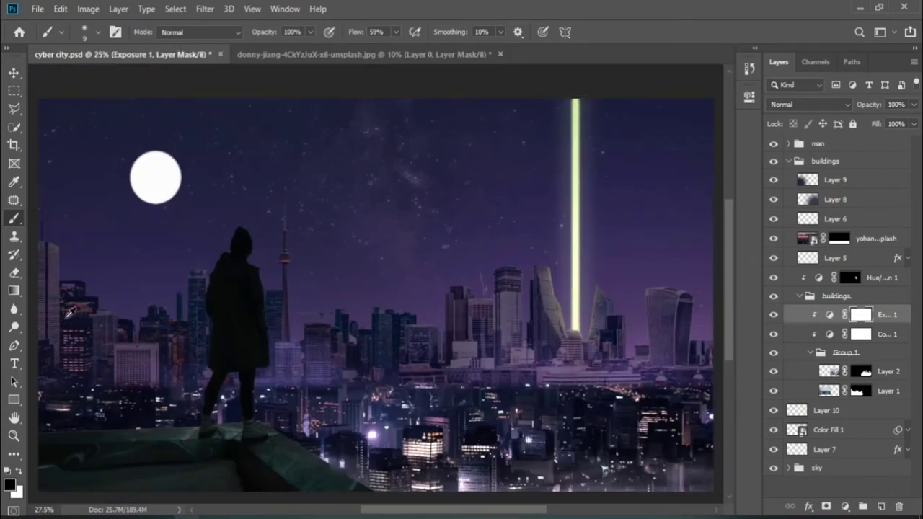
scroll(360, 159, up, 5)
mouse_move(401, 241)
mouse_down()
mouse_move(535, 257)
mouse_move(336, 309)
mouse_move(309, 284)
mouse_move(235, 295)
mouse_move(324, 312)
mouse_move(437, 270)
mouse_move(472, 389)
mouse_move(426, 336)
mouse_move(329, 396)
mouse_move(199, 267)
mouse_move(560, 276)
mouse_move(370, 336)
mouse_up()
scroll(369, 337, down, 3)
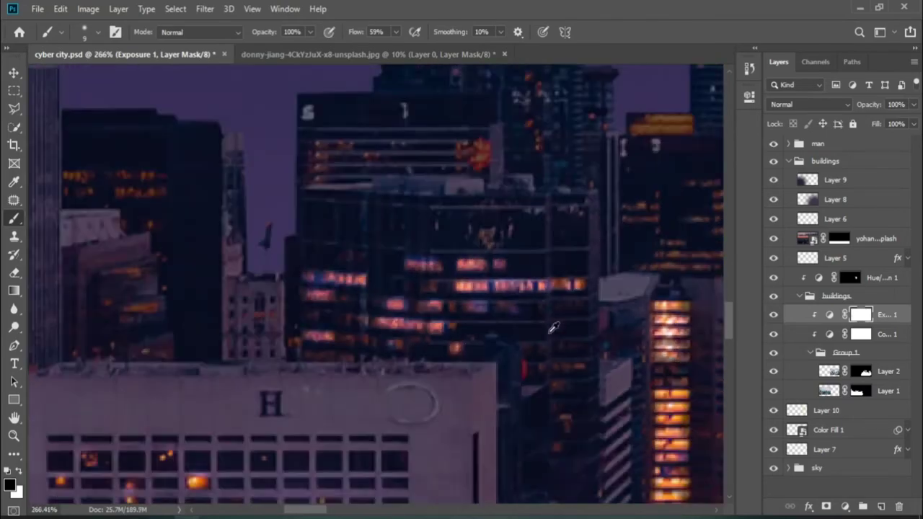
scroll(396, 249, up, 4)
Brighten more window strips on the H-marked building, toggling between white and black.
key(x)
scroll(593, 336, down, 3)
scroll(366, 248, up, 3)
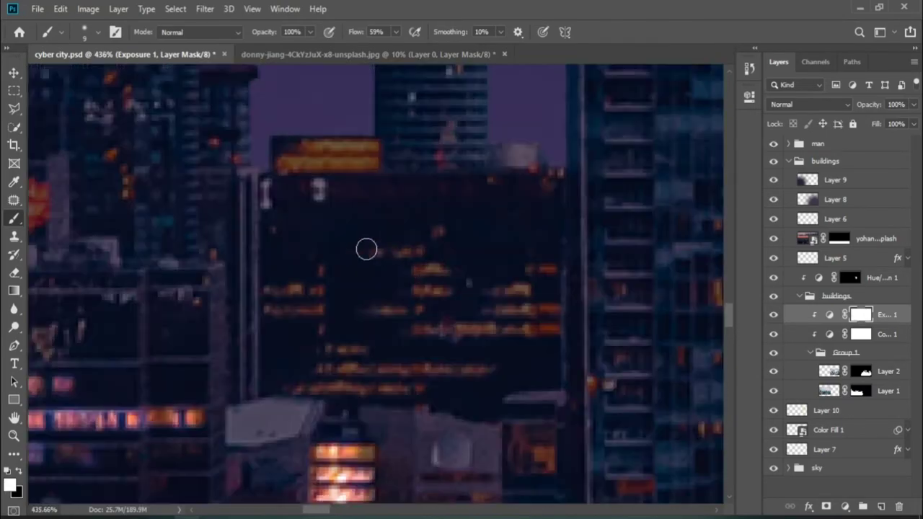
key(x)
drag(371, 252, 425, 251)
drag(266, 291, 324, 311)
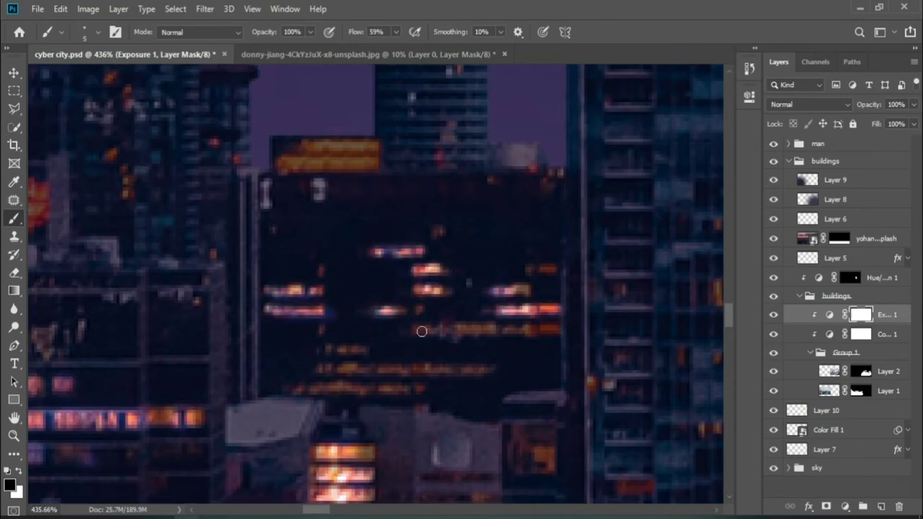
drag(422, 331, 555, 331)
drag(497, 370, 318, 370)
scroll(404, 204, down, 3)
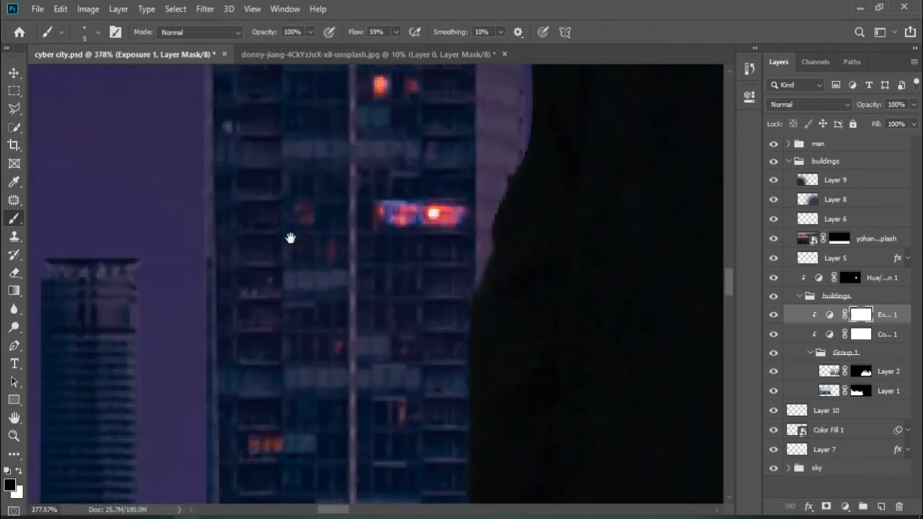
Zoom out and pan across the skyline to review the glowing windows.
key(ctrl+0)
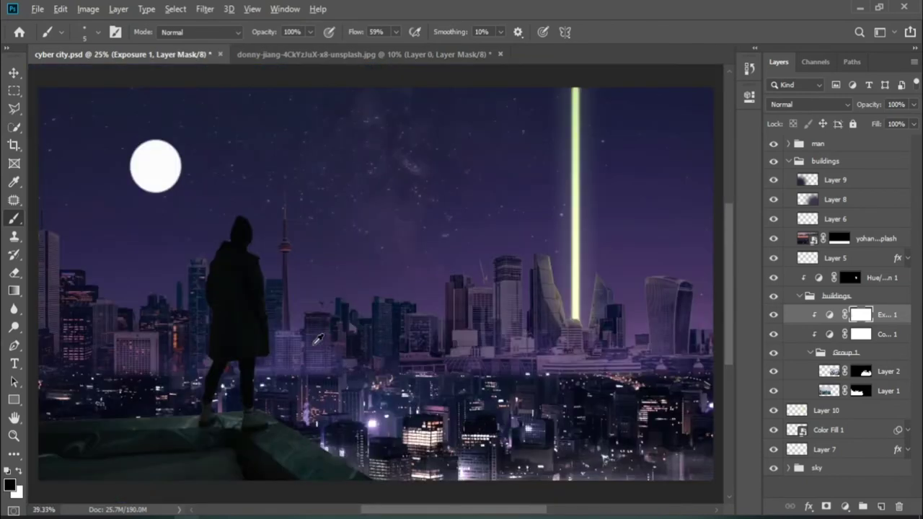
scroll(317, 339, up, 8)
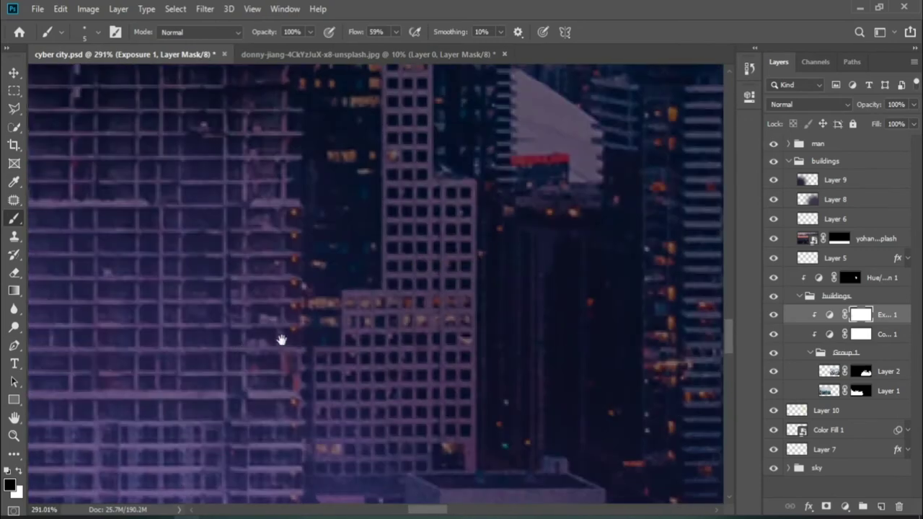
scroll(433, 238, up, 3)
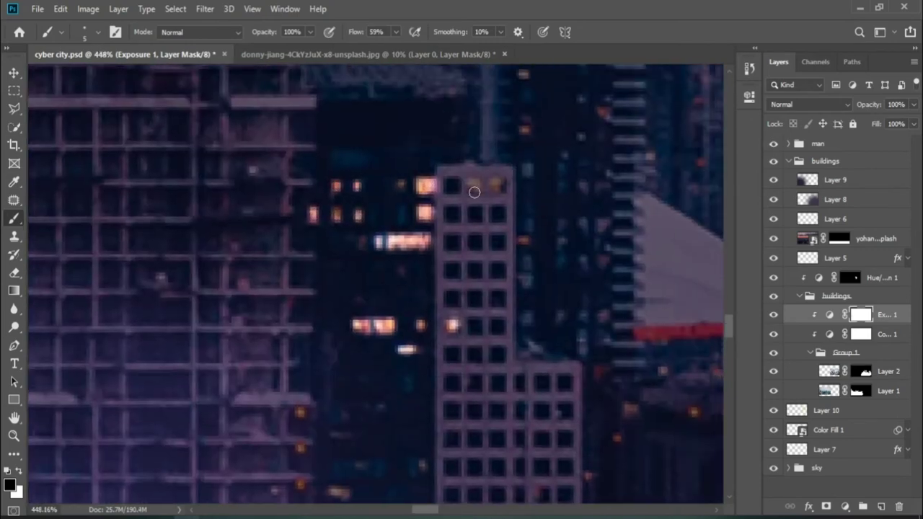
scroll(473, 180, right, 10)
scroll(494, 128, down, 3)
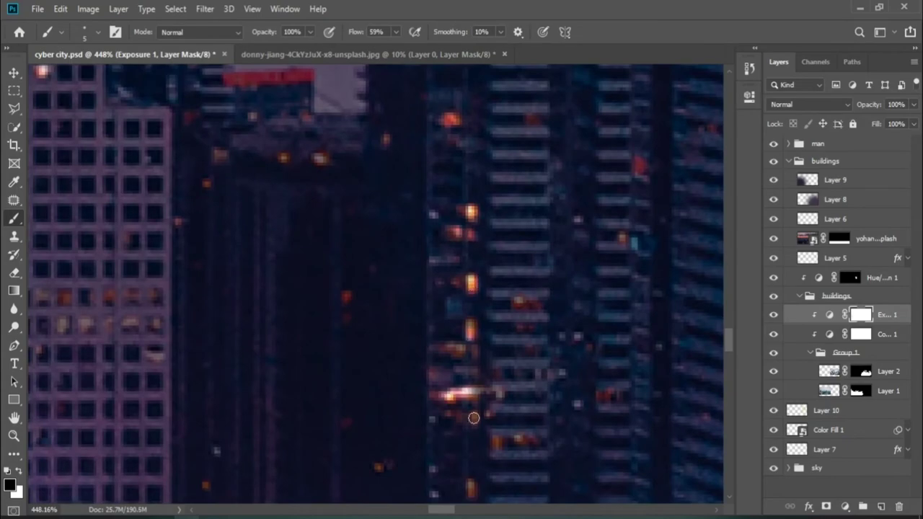
scroll(474, 418, right, 5)
scroll(423, 309, right, 5)
scroll(385, 124, up, 5)
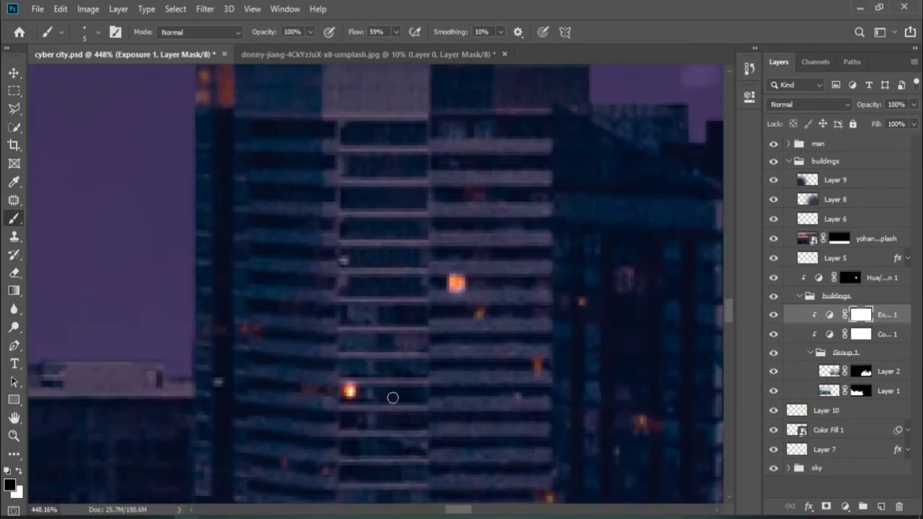
scroll(392, 397, down, 2)
scroll(431, 237, down, 2)
scroll(159, 382, down, 2)
scroll(419, 325, down, 2)
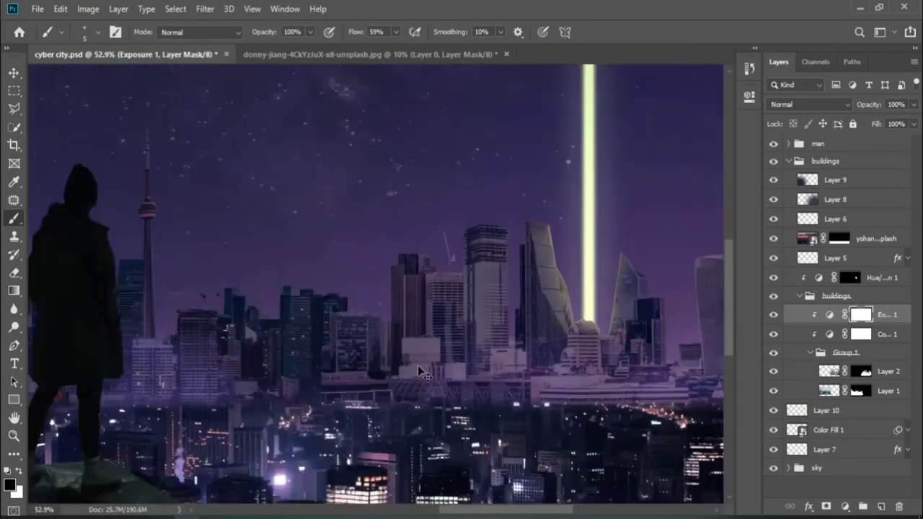
Delete the old moon layer, add a new empty layer, and pick a moon brush.
drag(836, 360, 898, 506)
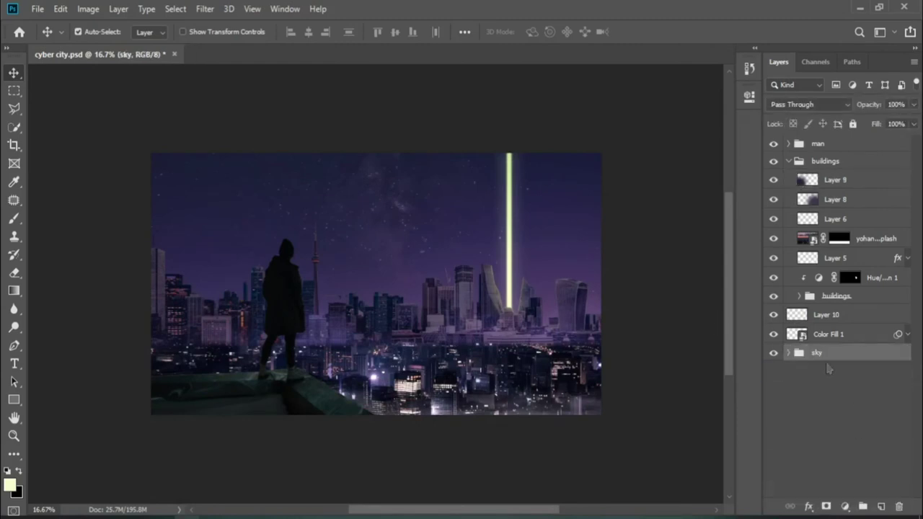
click(881, 507)
key(b)
right_click(360, 255)
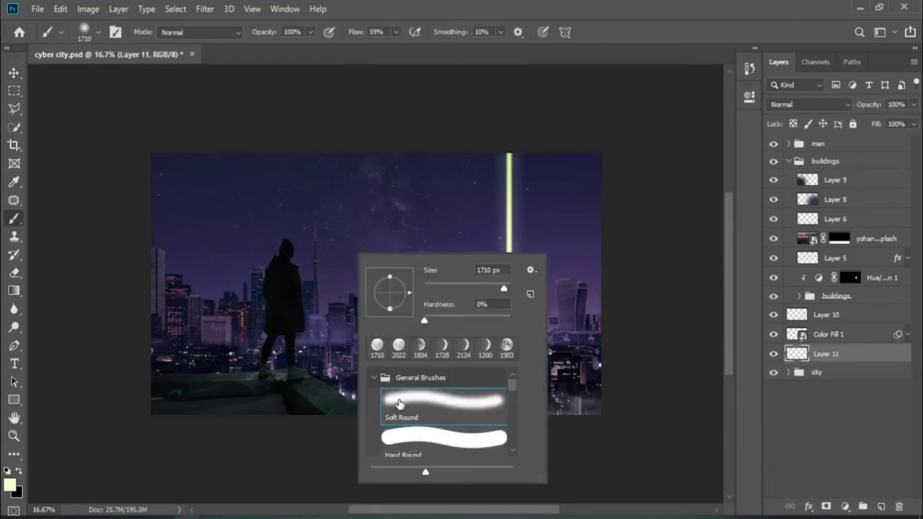
scroll(430, 425, down, 3)
click(376, 447)
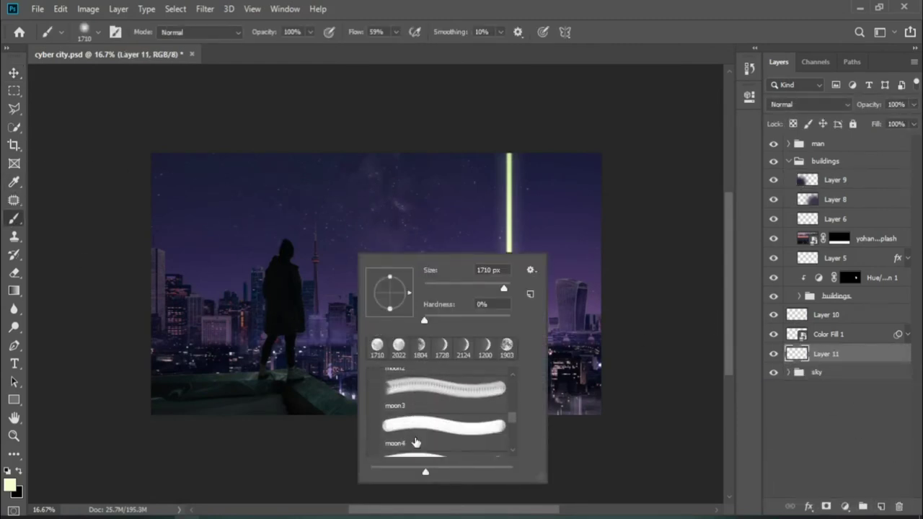
double_click(414, 437)
Stamp a large pure-white moon behind the skyline.
click(10, 485)
click(497, 148)
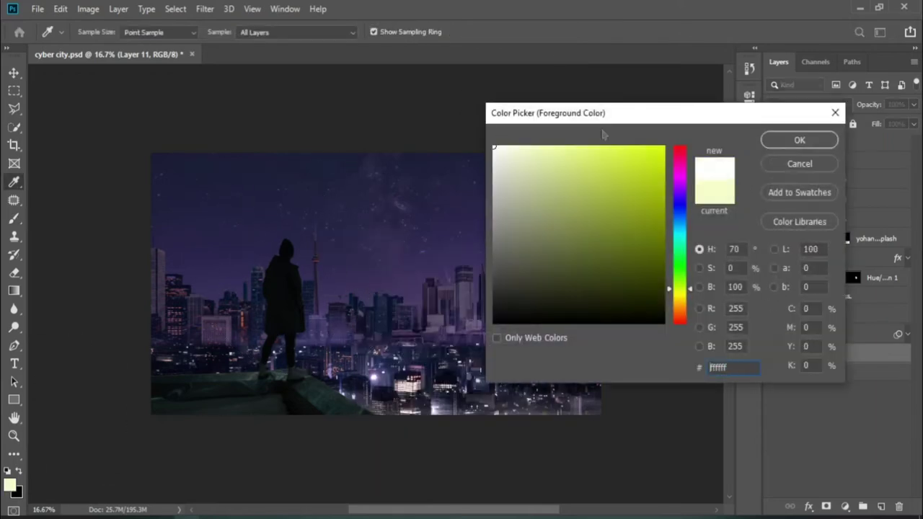
click(799, 137)
click(317, 299)
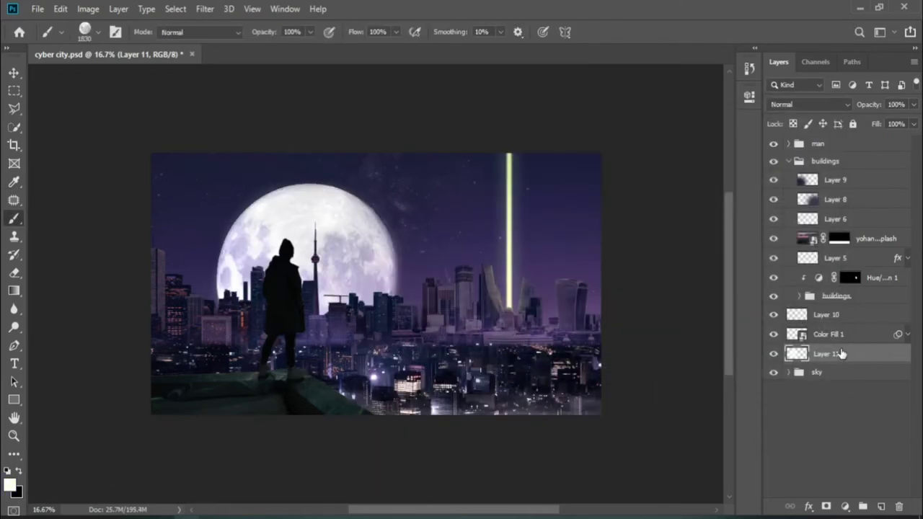
Flip the moon horizontally and nudge it slightly lower.
key(ctrl+t)
right_click(336, 235)
click(375, 406)
drag(354, 201, 354, 211)
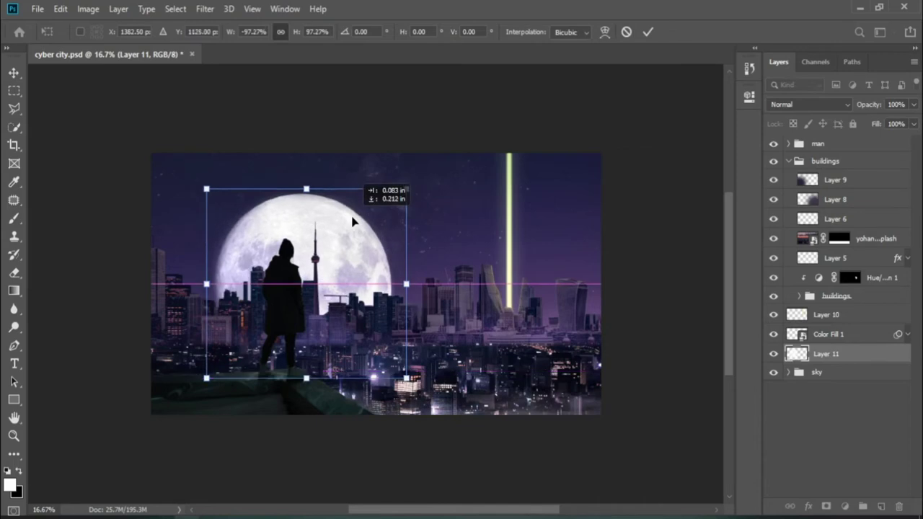
click(648, 31)
Dim the moon layer to 88% opacity and select Layer 10.
key(bracketleft)
key(bracketleft)
key(bracketleft)
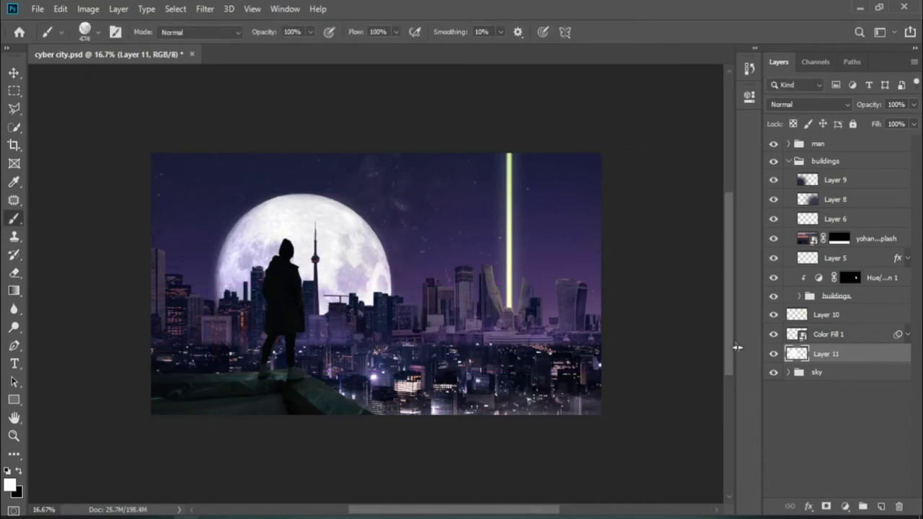
drag(871, 104, 860, 100)
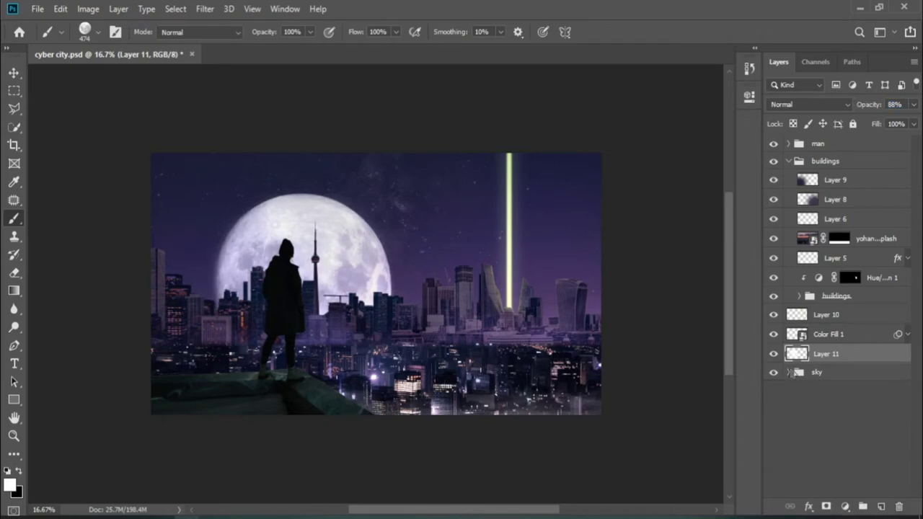
click(836, 335)
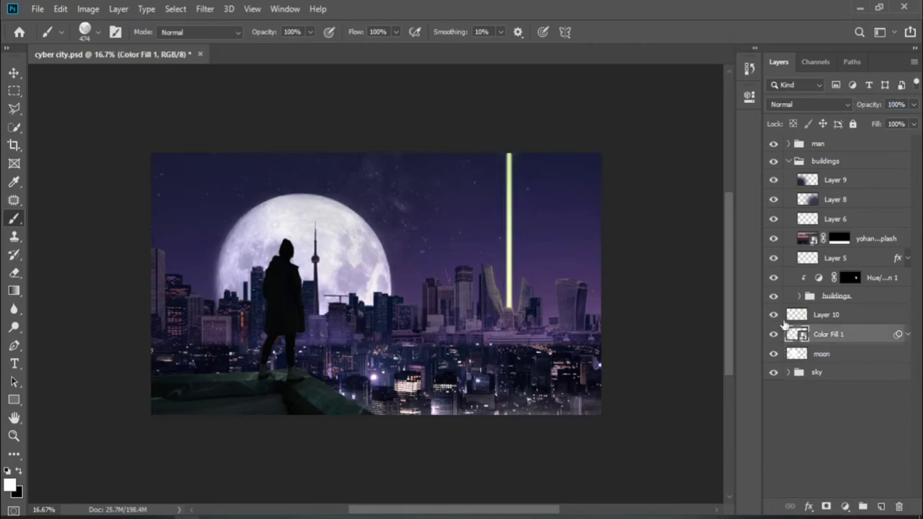
click(829, 314)
Delete Layer 10 and try an Exposure adjustment, then undo it.
key(Delete)
click(845, 507)
click(836, 312)
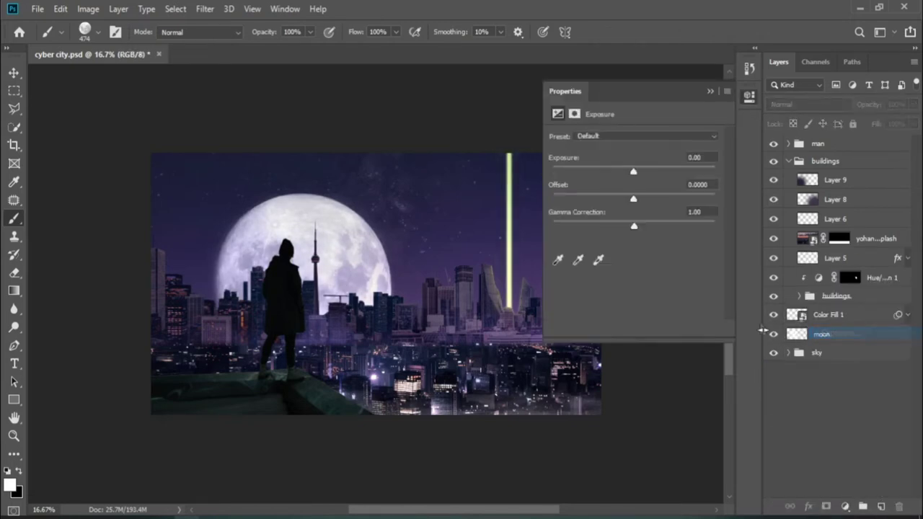
drag(634, 171, 651, 171)
click(836, 334)
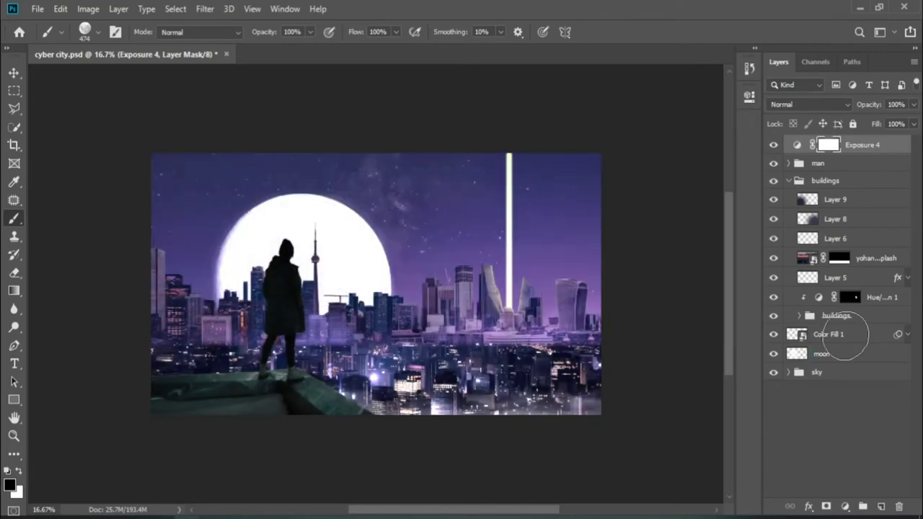
key(ctrl+z)
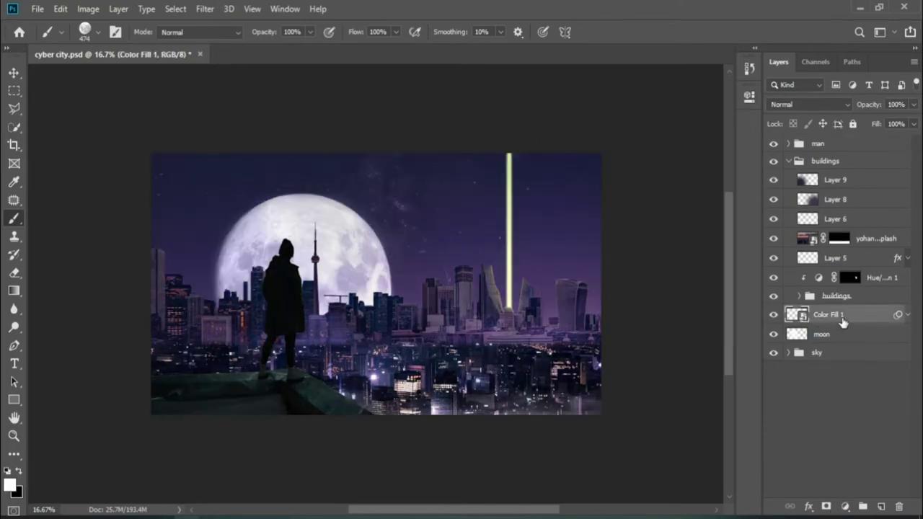
Add an Exposure adjustment at +1.56 above Color Fill 1 and invert its mask.
click(844, 507)
click(839, 329)
drag(634, 171, 655, 171)
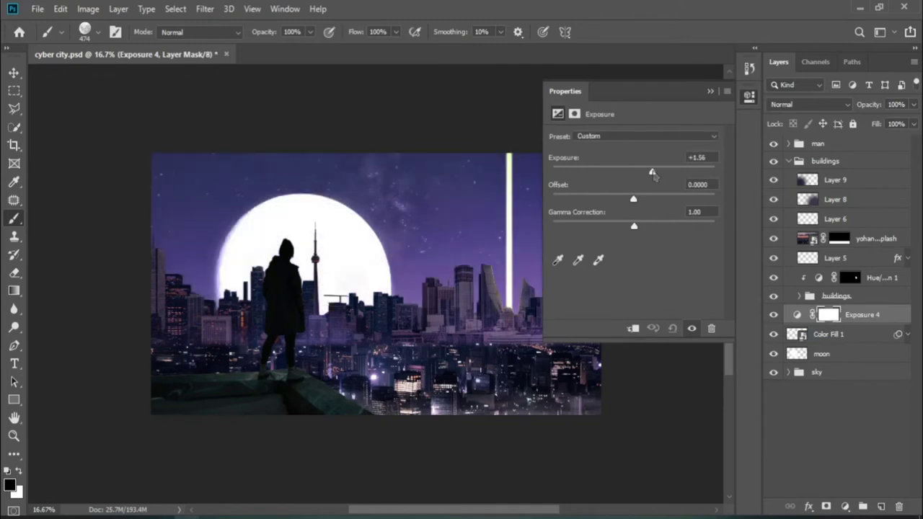
click(723, 154)
key(ctrl+i)
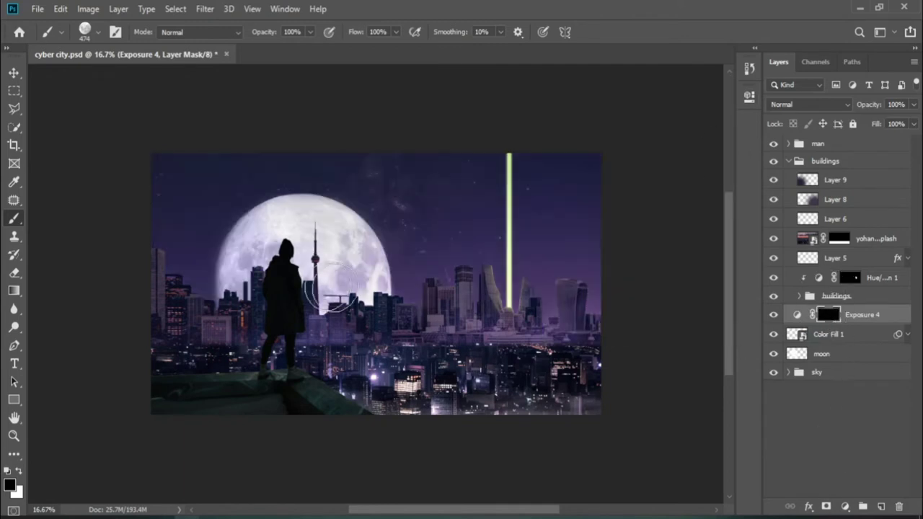
Adjust the soft brush, recheck the Exposure 4 settings, and target its mask.
right_click(13, 218)
right_click(345, 267)
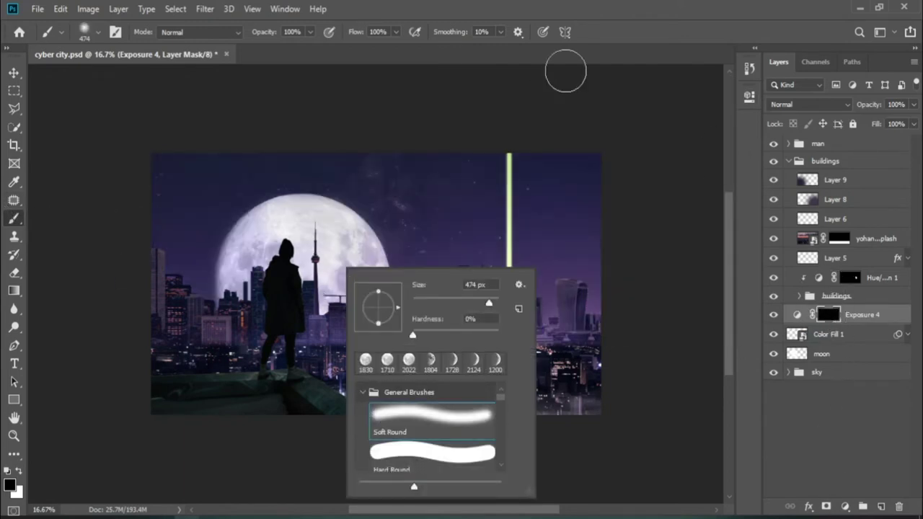
key(Escape)
alt+right_click(508, 163)
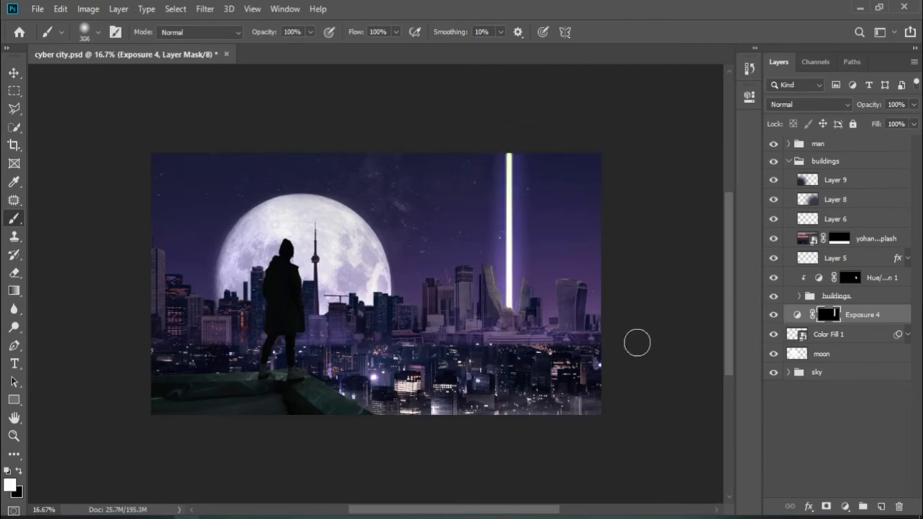
double_click(797, 315)
click(710, 91)
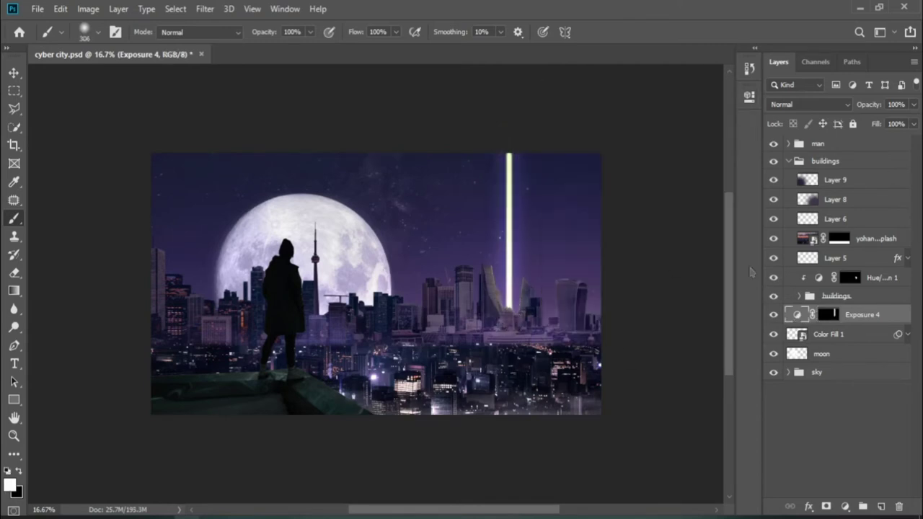
click(829, 316)
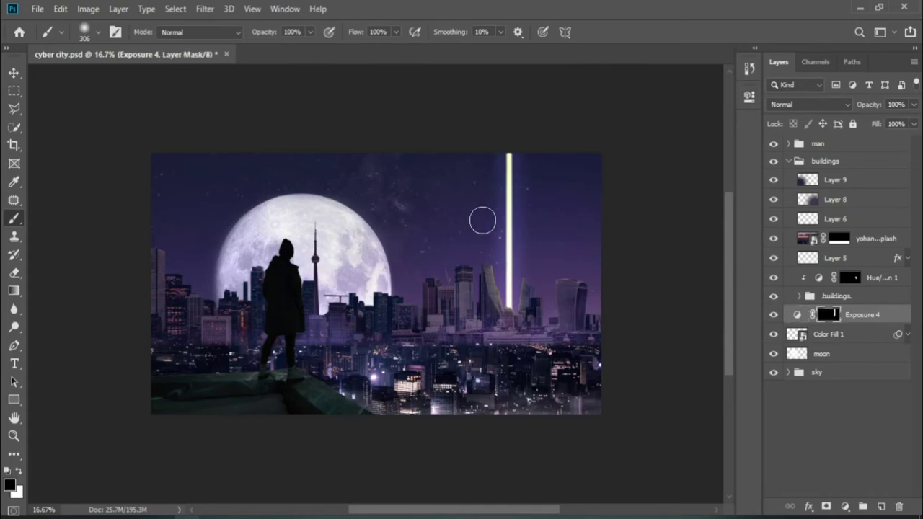
Switch to the Move tool, select the man group, and collapse the buildings group.
key(v)
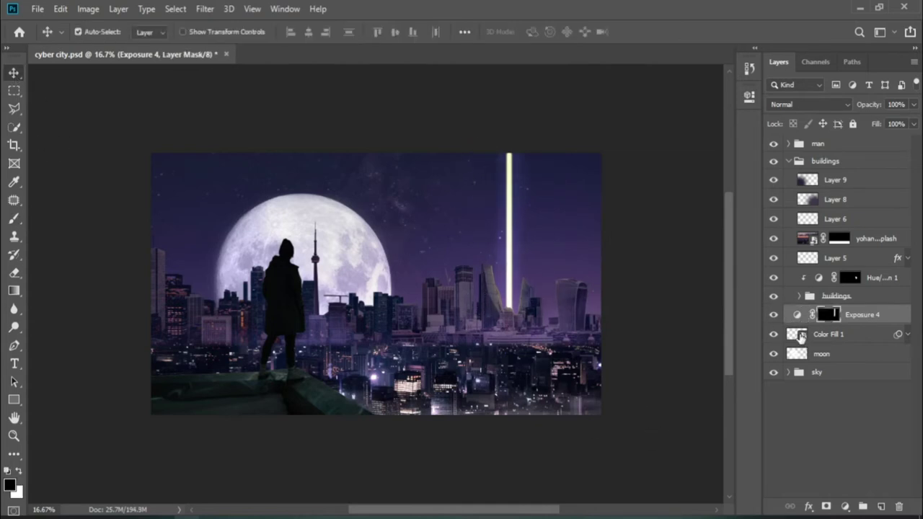
click(897, 336)
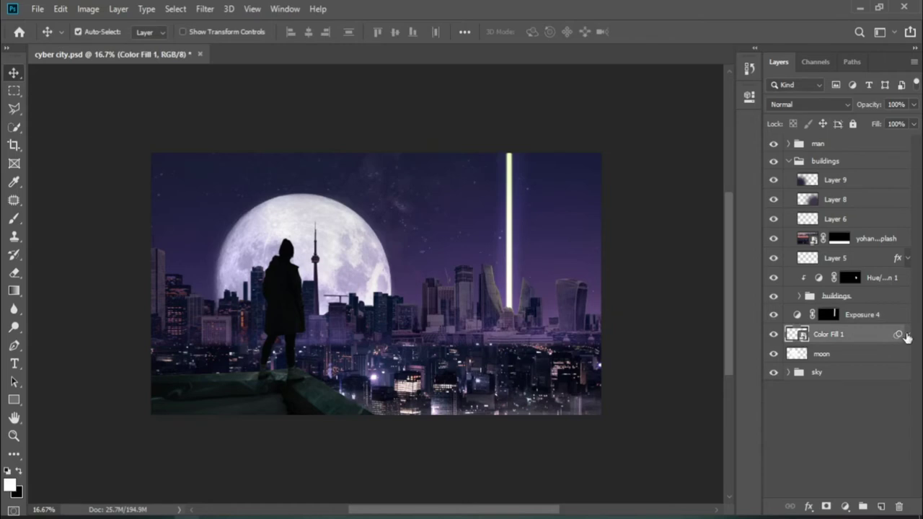
click(906, 336)
click(906, 336)
click(817, 144)
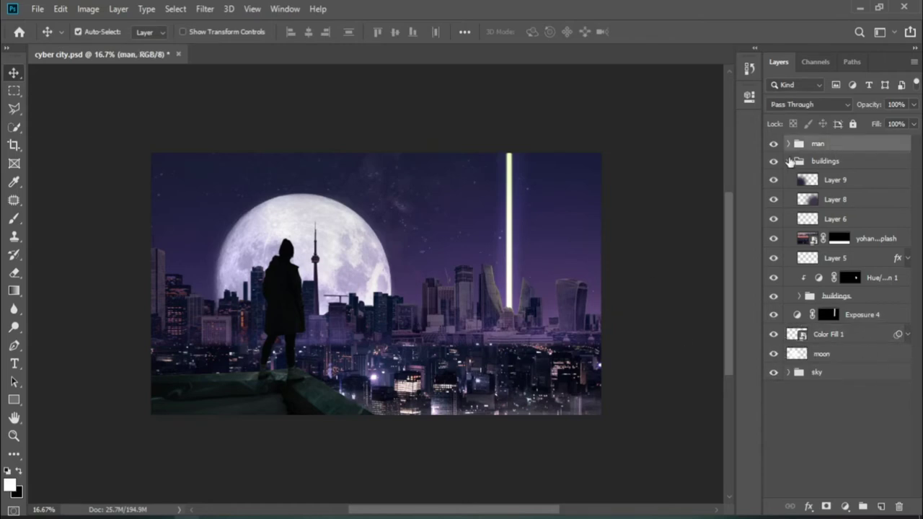
click(789, 161)
Scale the railing to about 10%, flip it vertically, and rotate it along the left edge.
drag(272, 275, 196, 275)
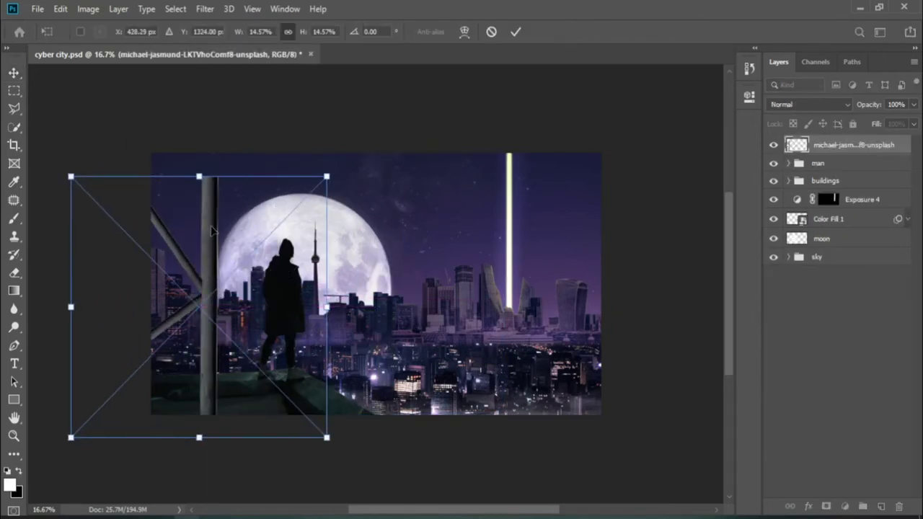
drag(325, 175, 293, 201)
right_click(226, 261)
click(261, 433)
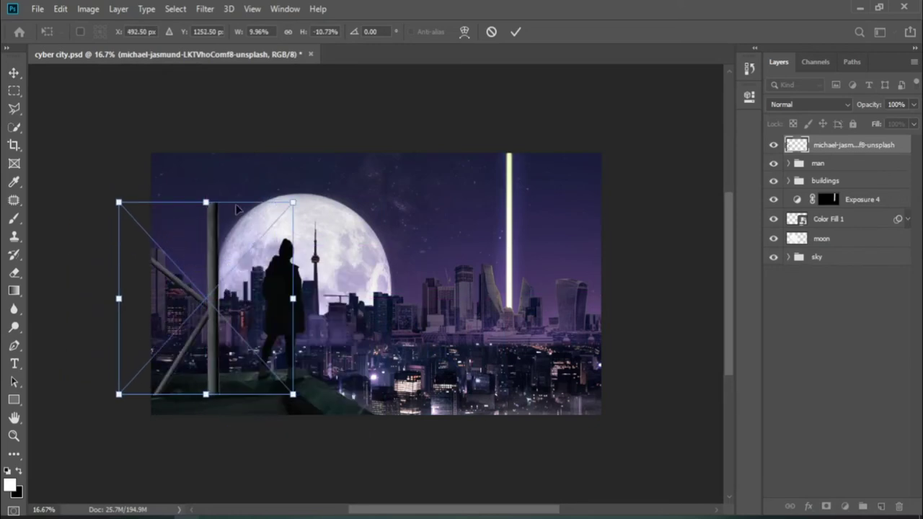
drag(205, 202, 205, 153)
mouse_move(305, 143)
mouse_down()
mouse_move(296, 397)
mouse_move(287, 411)
mouse_up()
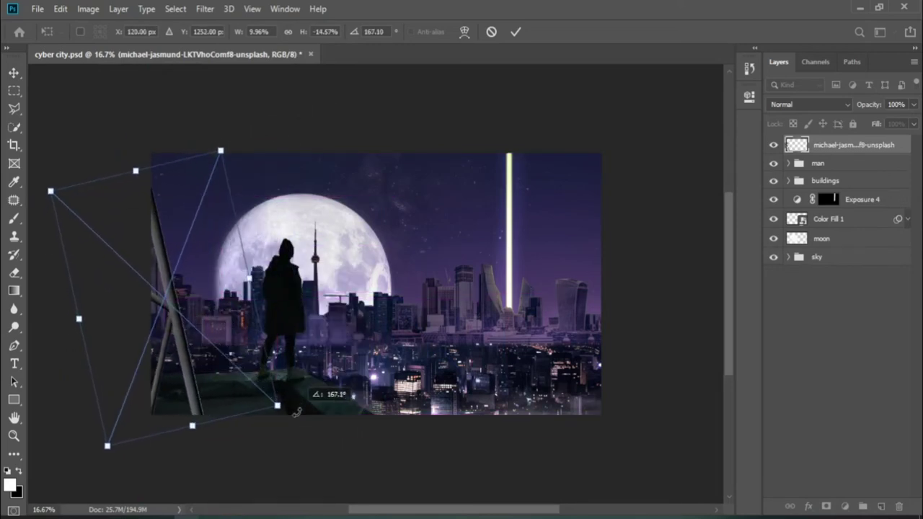
drag(192, 376, 192, 385)
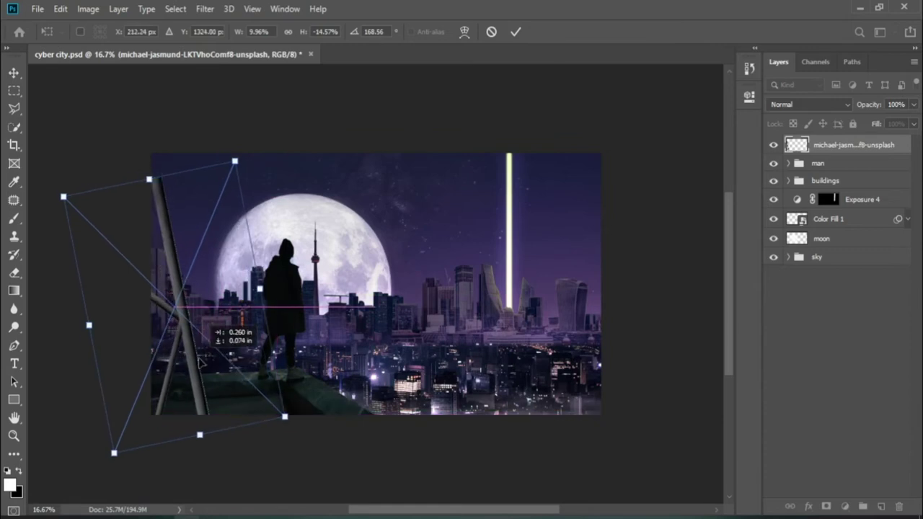
click(515, 31)
Darken the railing with a clipped Exposure adjustment at -3.89.
click(845, 506)
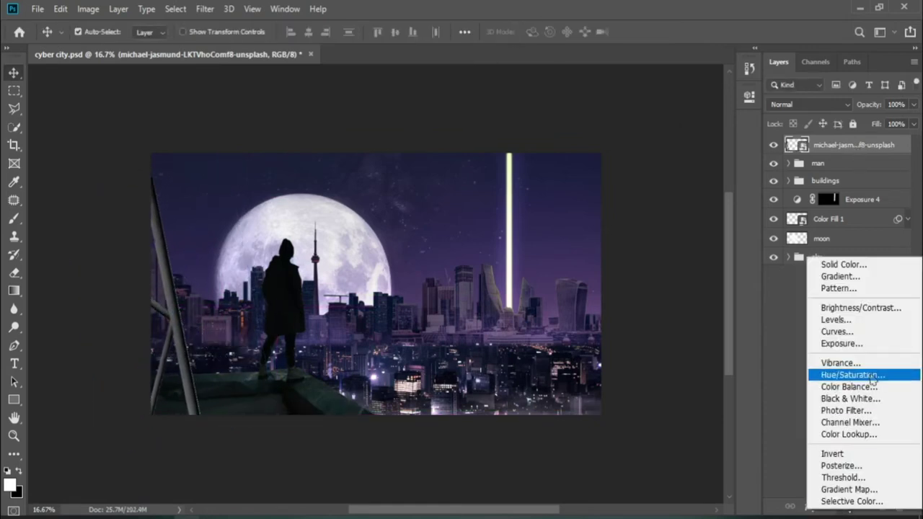
click(844, 343)
click(632, 328)
drag(633, 171, 586, 171)
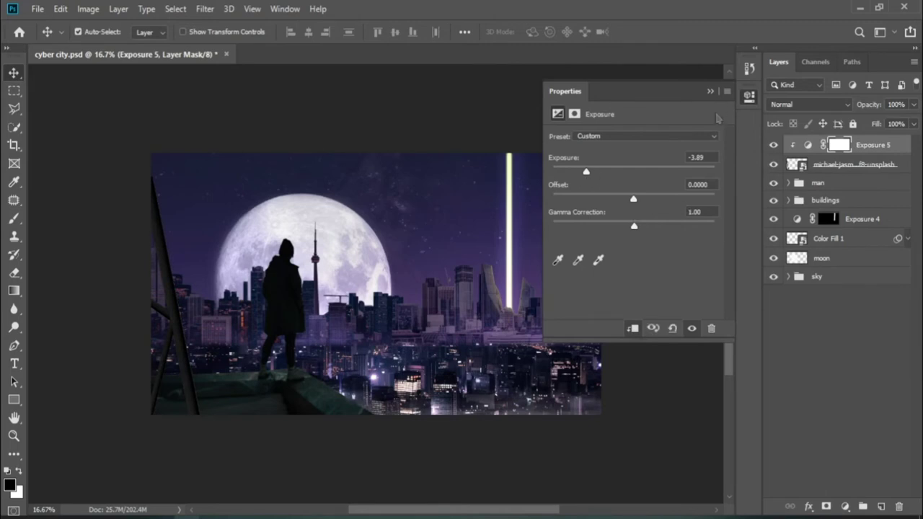
click(725, 144)
Shrink the UFO to about 4.65% and move it up-right into the night sky.
drag(556, 283, 453, 278)
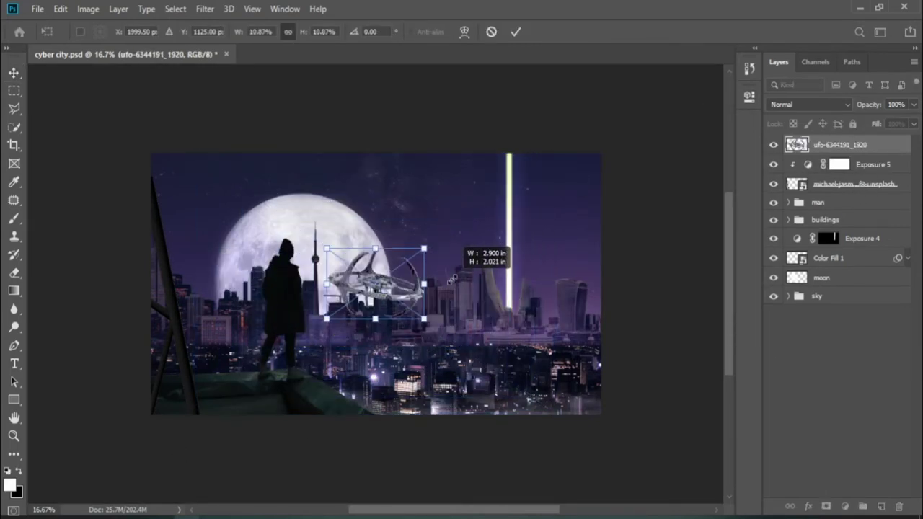
drag(390, 268, 455, 195)
scroll(456, 195, up, 5)
drag(505, 165, 457, 196)
key(Return)
Fit the image on screen and re-transform the UFO to about 3.6%, between moon and beam.
key(ctrl+0)
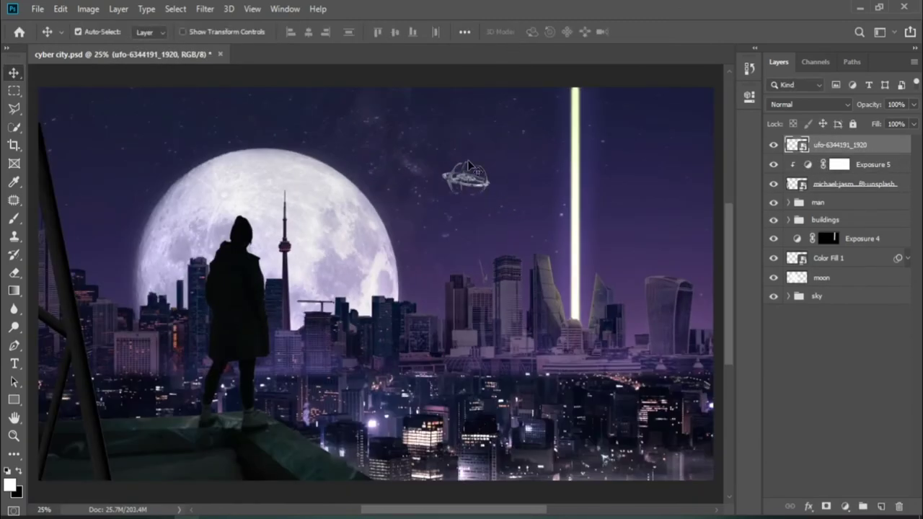
scroll(469, 200, up, 5)
scroll(470, 200, down, 2)
scroll(470, 199, down, 3)
key(p)
key(v)
scroll(469, 184, up, 2)
scroll(461, 209, up, 3)
key(ctrl+t)
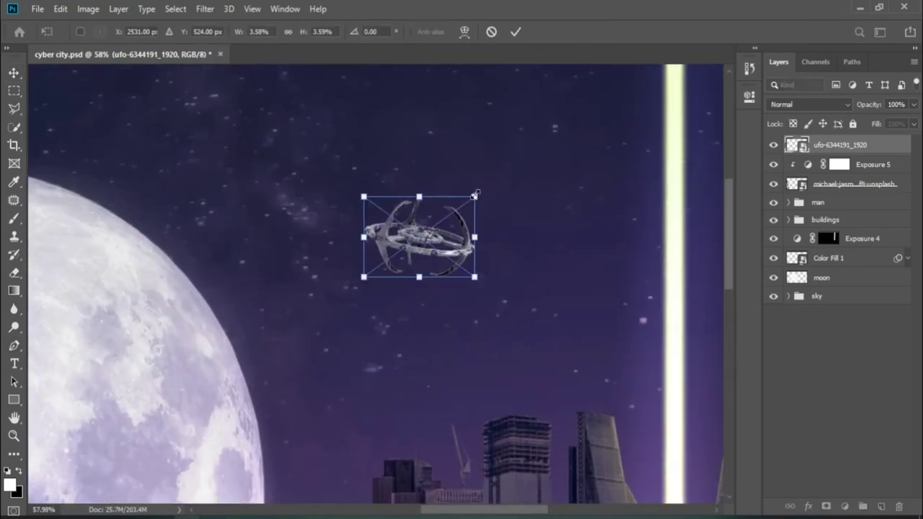
scroll(443, 209, down, 4)
key(Return)
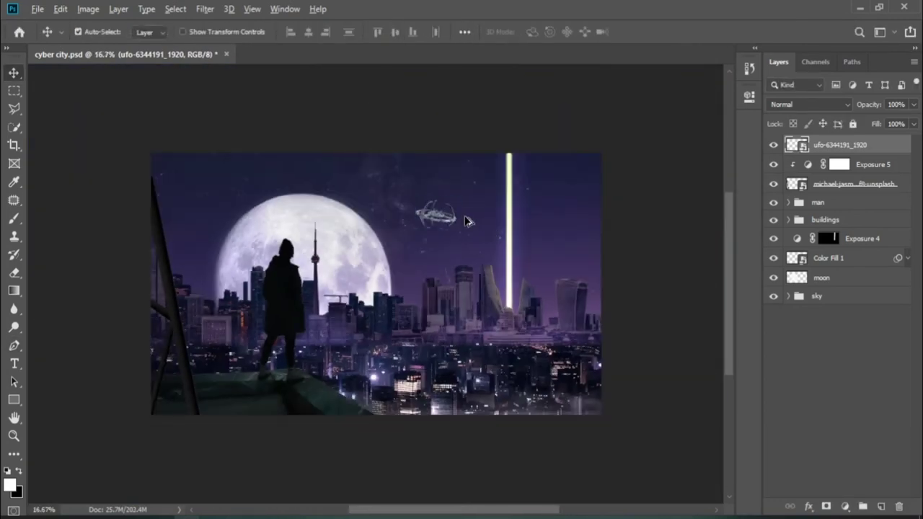
scroll(447, 220, up, 5)
scroll(446, 220, down, 3)
Add an Exposure adjustment clipped to the UFO at -2.22 to darken it.
click(845, 510)
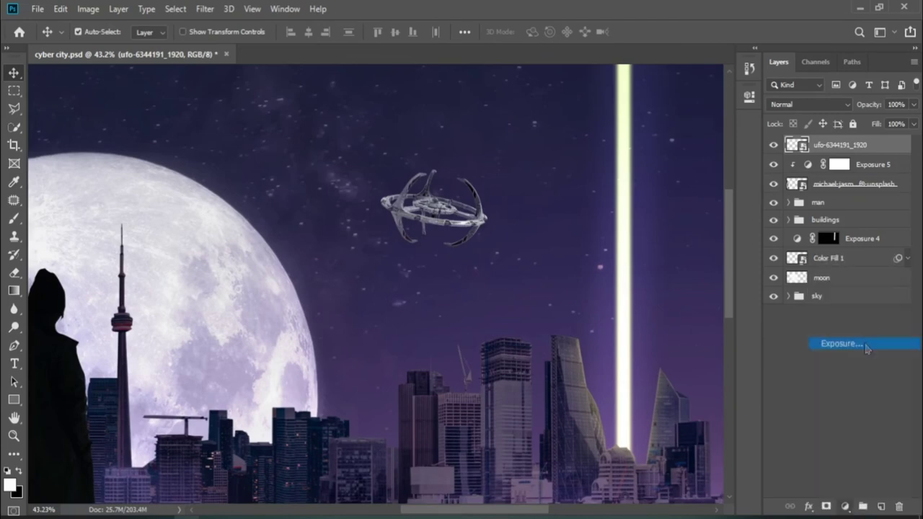
click(841, 343)
click(633, 328)
drag(634, 171, 595, 174)
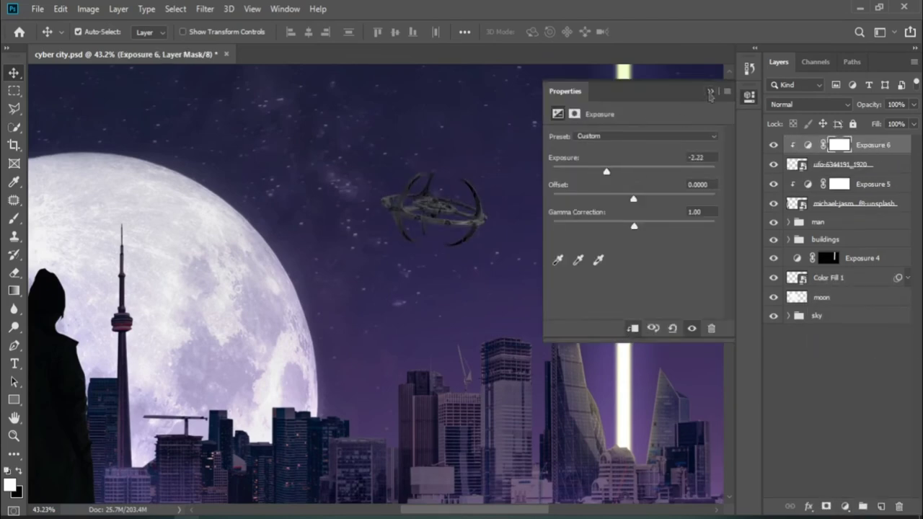
click(710, 93)
scroll(700, 97, down, 2)
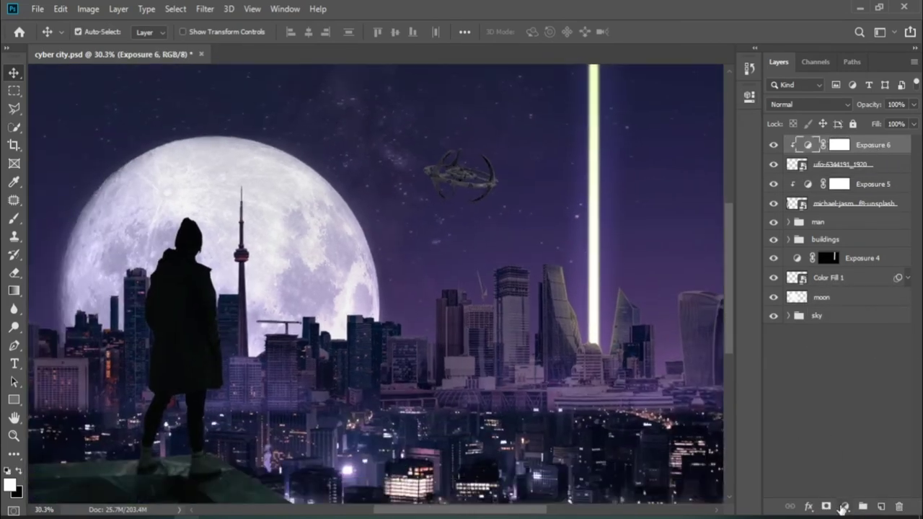
Add a second Exposure adjustment at +2.56 and invert its mask to hide it.
click(844, 509)
click(837, 340)
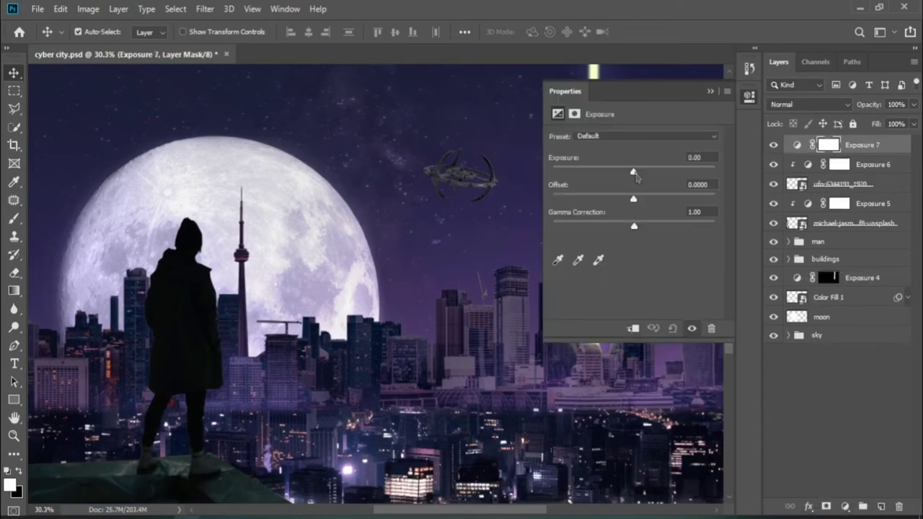
drag(634, 171, 666, 177)
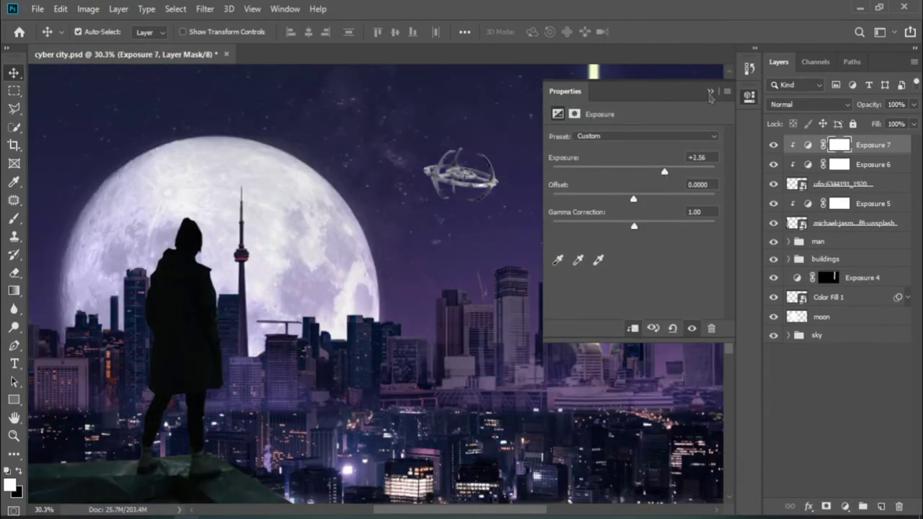
click(710, 92)
key(ctrl+i)
With a full-flow brush, paint white into the Exposure 7 mask along the station's outer ring.
key(b)
scroll(485, 155, up, 6)
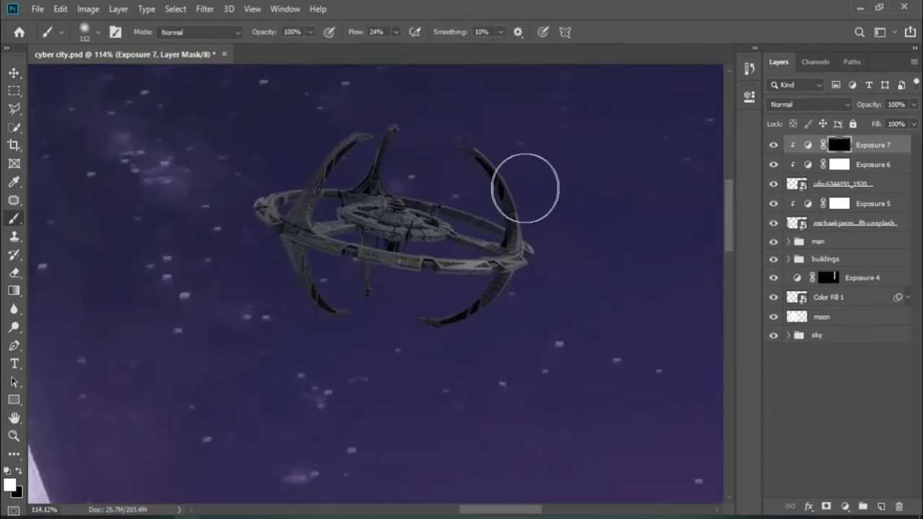
drag(355, 34, 410, 35)
scroll(469, 161, up, 3)
scroll(470, 166, up, 2)
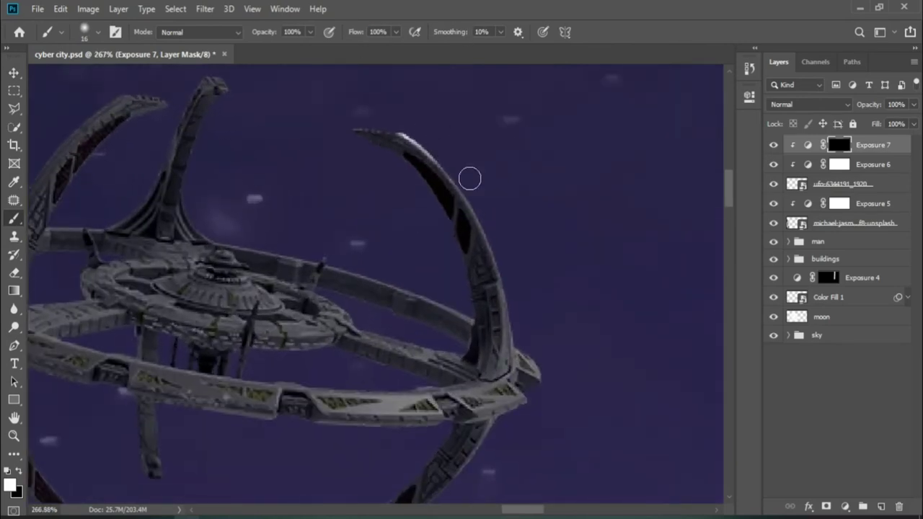
drag(553, 315, 527, 260)
scroll(523, 359, down, 1)
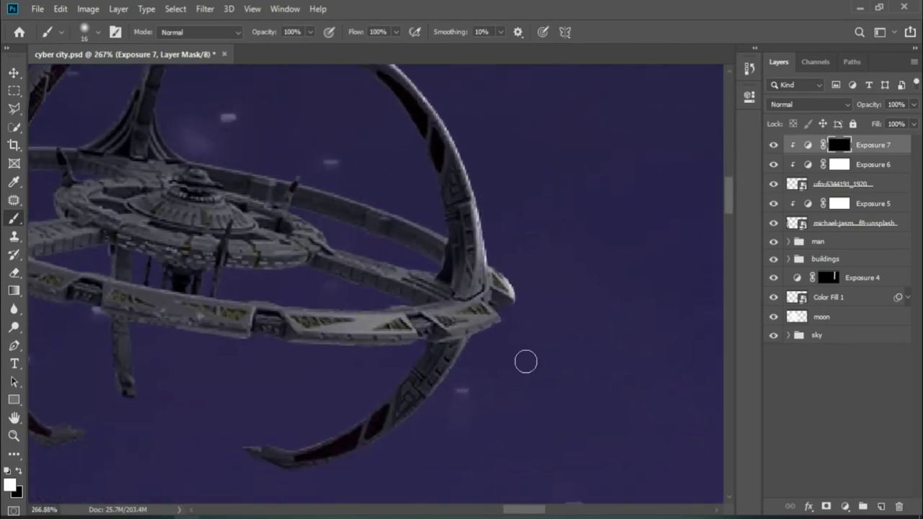
scroll(470, 327, right, 2)
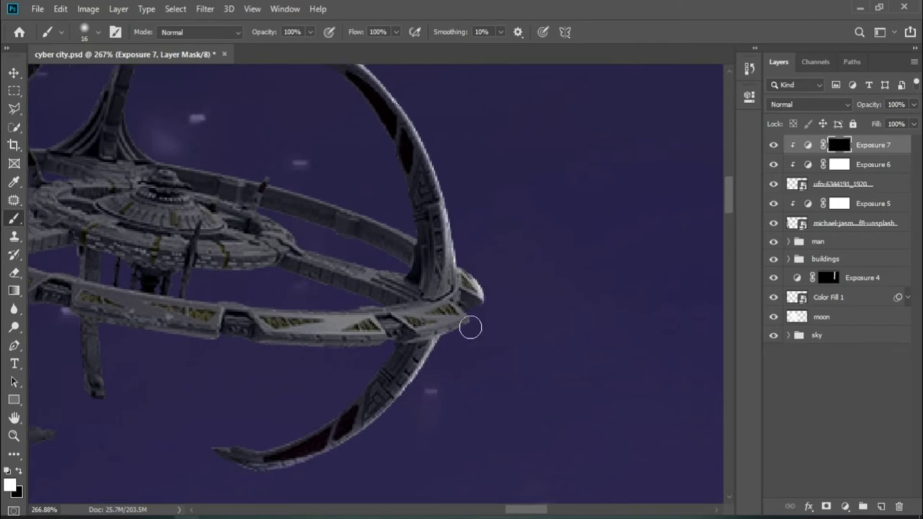
mouse_move(423, 263)
mouse_down()
mouse_move(351, 268)
mouse_move(358, 280)
mouse_up()
Paint the ring junction on the right in black, then return to white.
key(x)
drag(511, 313, 411, 270)
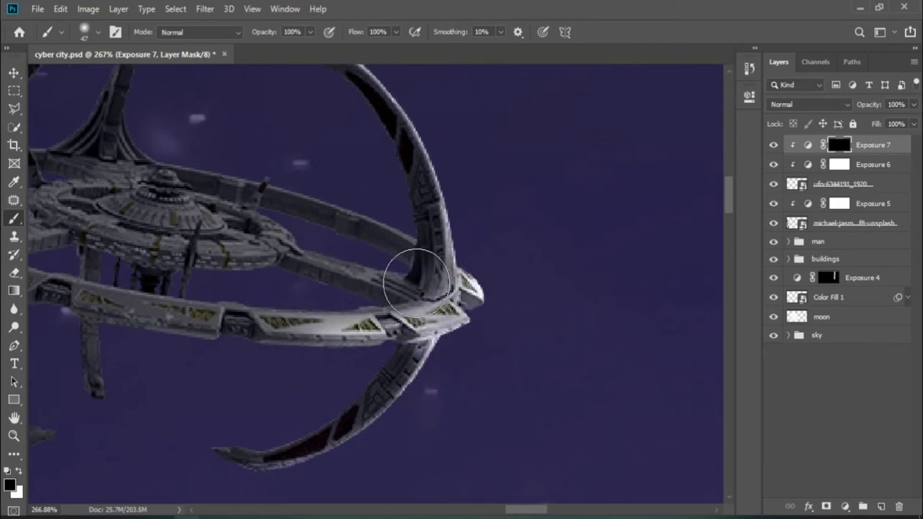
scroll(509, 258, right, 2)
key(x)
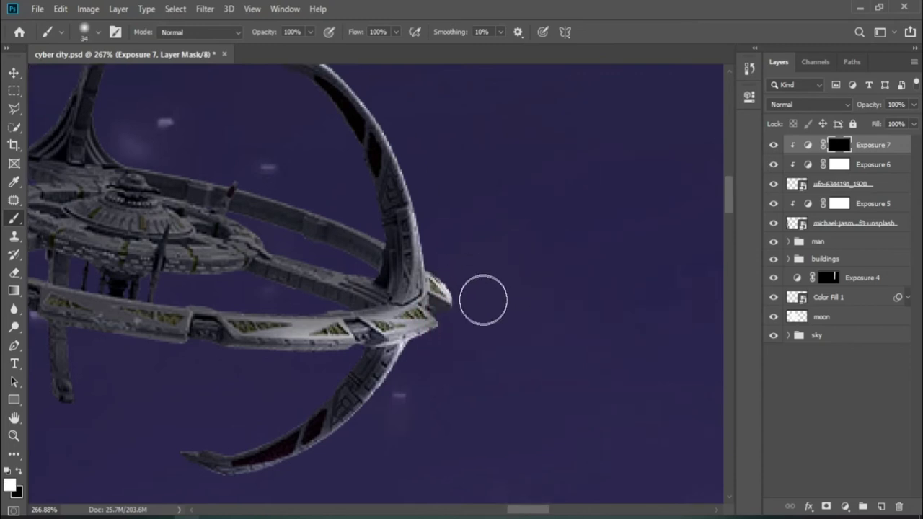
scroll(483, 300, up, 3)
scroll(483, 300, left, 4)
Brighten the lower ring edge with an 8 px brush, then mask out the hub area in black.
drag(301, 223, 294, 223)
scroll(176, 185, up, 1)
scroll(175, 185, left, 2)
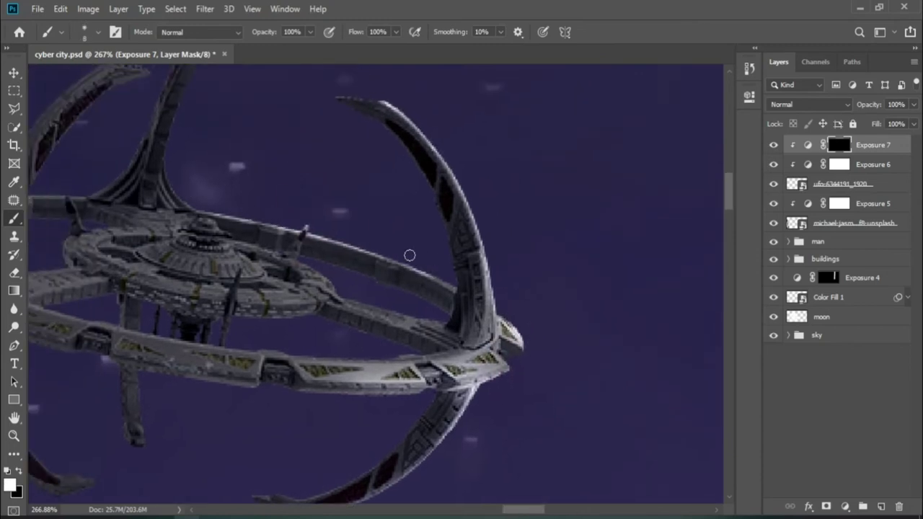
scroll(408, 255, left, 4)
drag(381, 305, 403, 305)
drag(504, 317, 155, 288)
key(x)
mouse_move(216, 238)
mouse_down()
mouse_move(335, 235)
mouse_move(381, 206)
mouse_up()
Use a 5 px brush for fine detail while panning around the station's edges.
scroll(308, 257, left, 3)
scroll(199, 263, up, 2)
scroll(354, 381, left, 2)
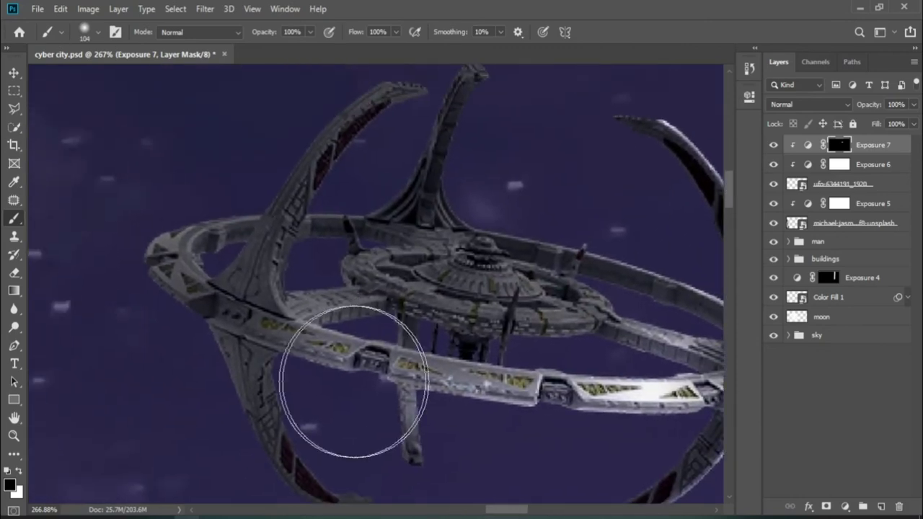
scroll(433, 216, up, 2)
drag(443, 168, 436, 155)
scroll(435, 144, up, 2)
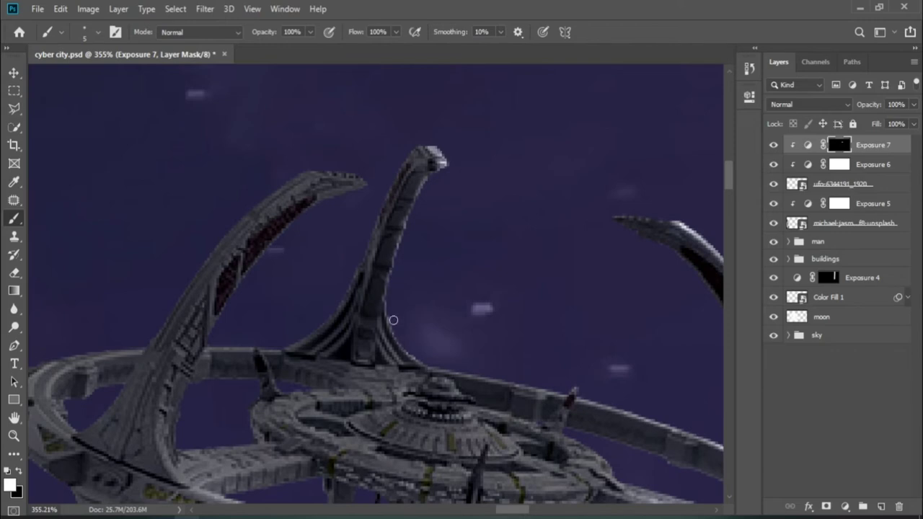
scroll(390, 247, down, 2)
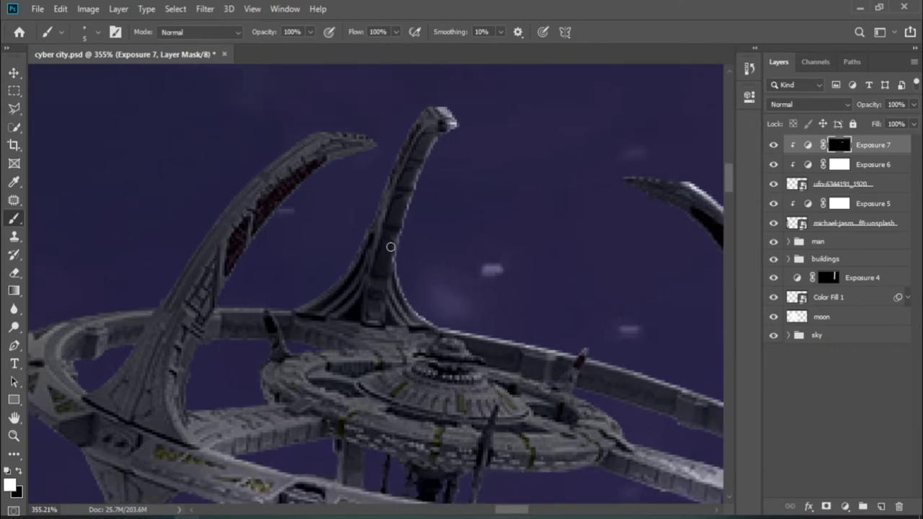
scroll(378, 290, left, 2)
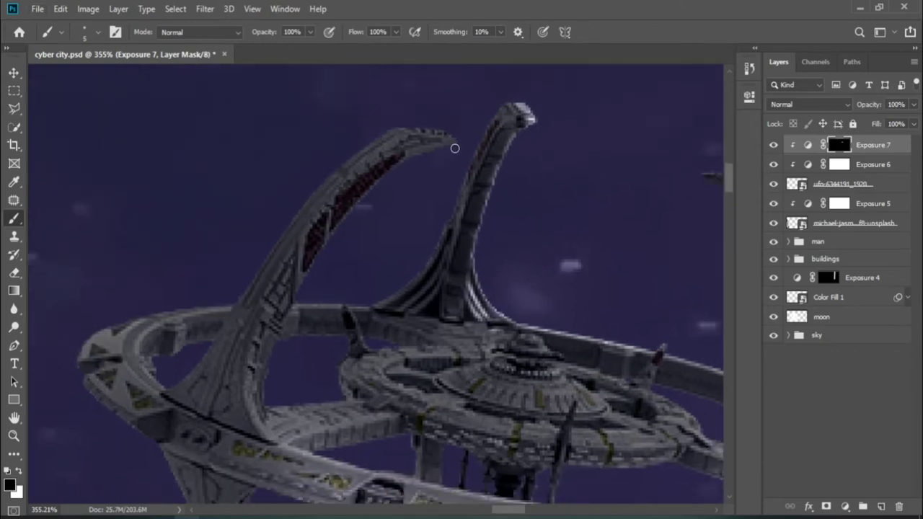
scroll(457, 161, down, 1)
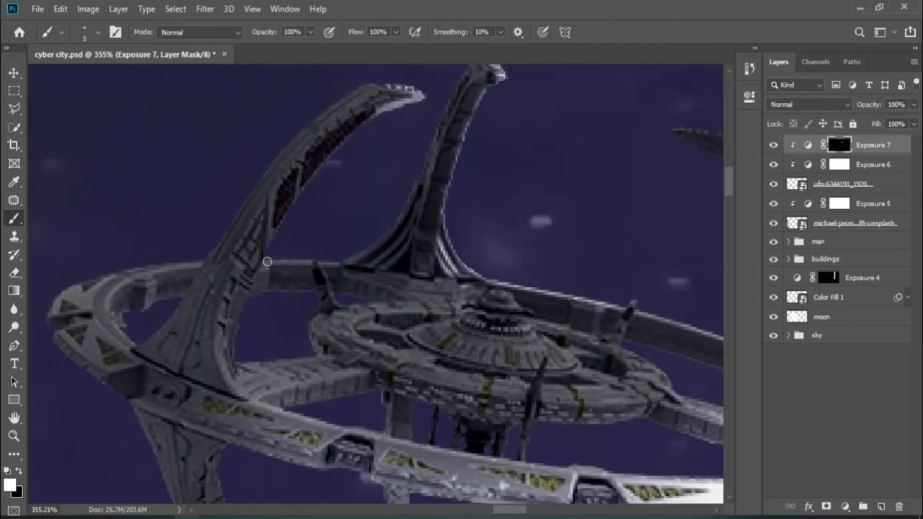
scroll(457, 161, down, 1)
scroll(505, 202, down, 2)
scroll(484, 209, up, 2)
Set the brush to about 399 px with 23% flow.
drag(484, 209, 443, 193)
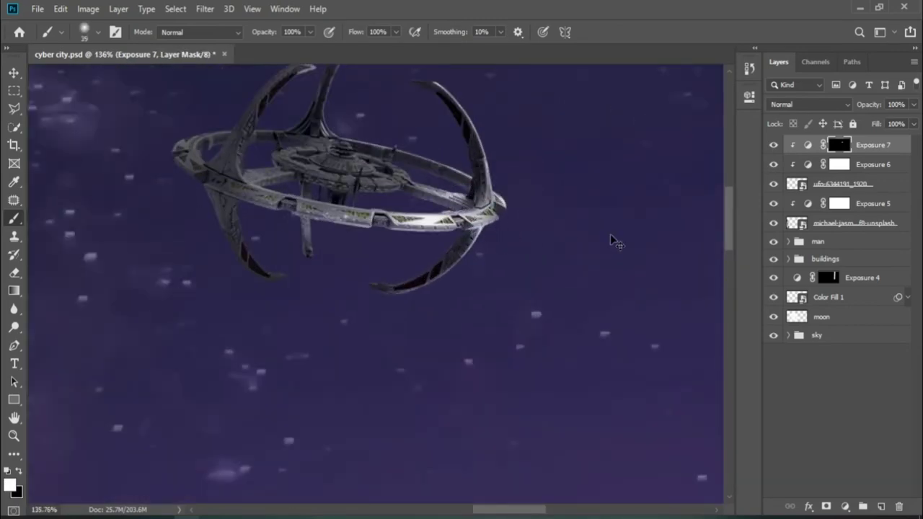
scroll(612, 240, down, 5)
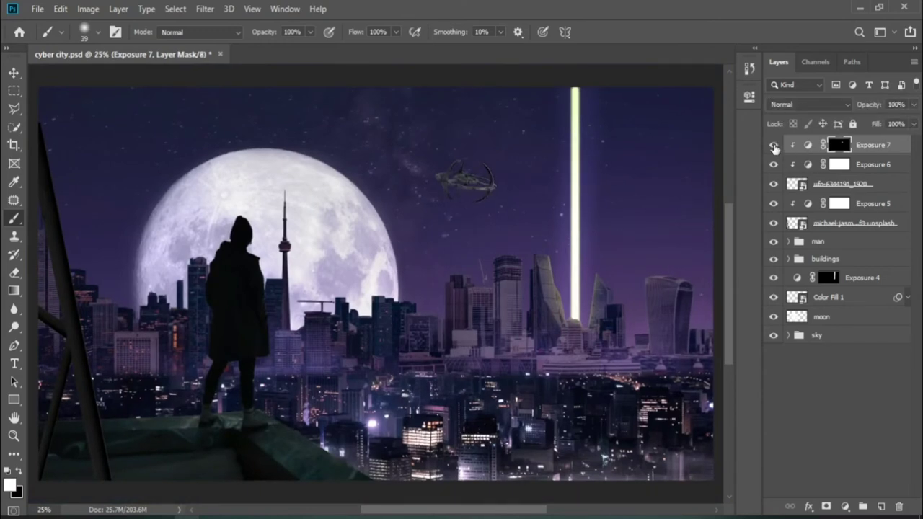
drag(459, 173, 533, 179)
key(shift+2)
key(shift+3)
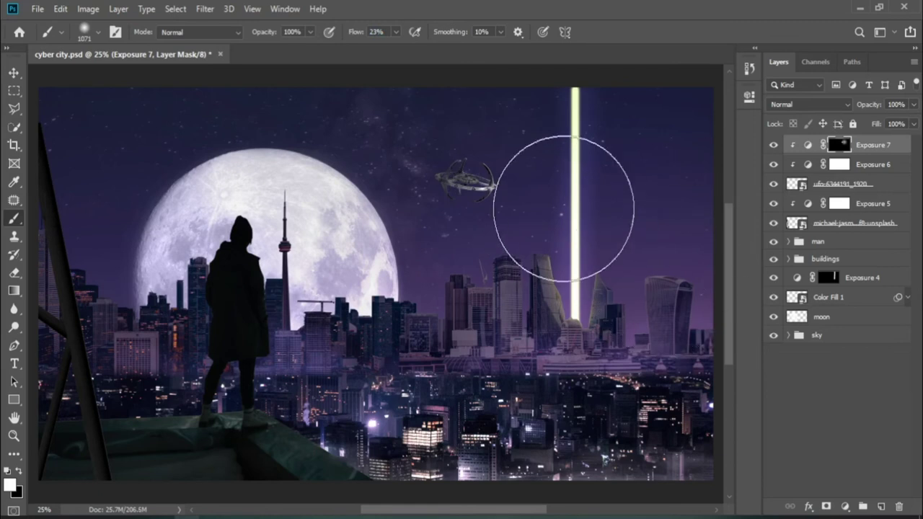
drag(570, 202, 556, 195)
Add a Color Balance adjustment to the ufo layer with midtones -30, -2, +21.
click(888, 186)
click(845, 506)
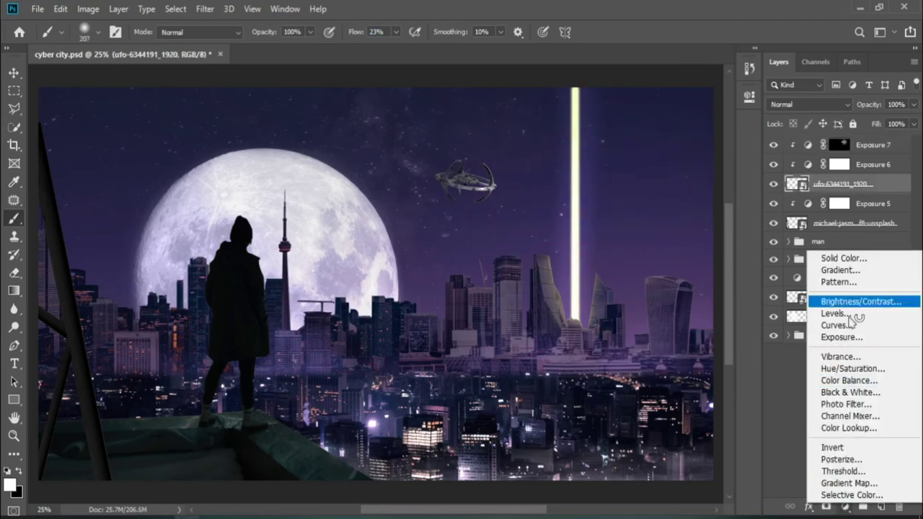
click(845, 380)
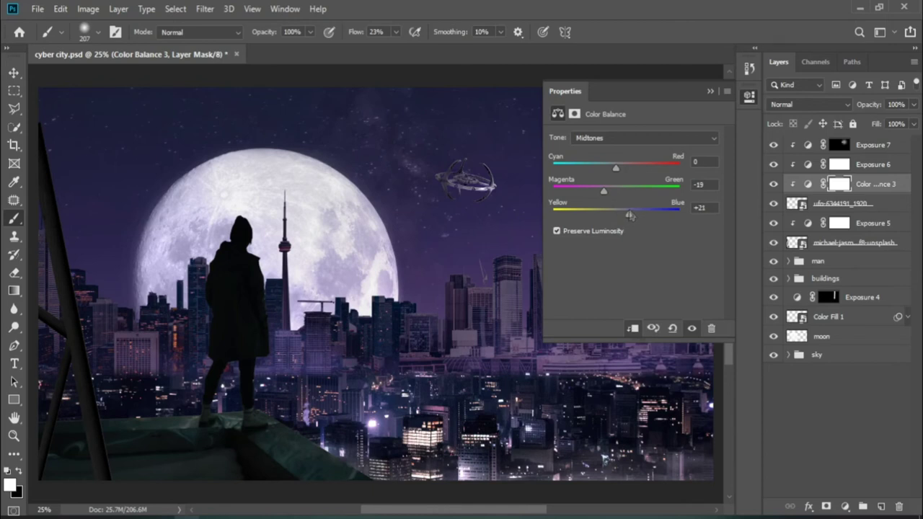
click(711, 93)
Group the UFO with its adjustments as 'ufo' and duplicate it into ufo 2 and ufo 3.
click(840, 203)
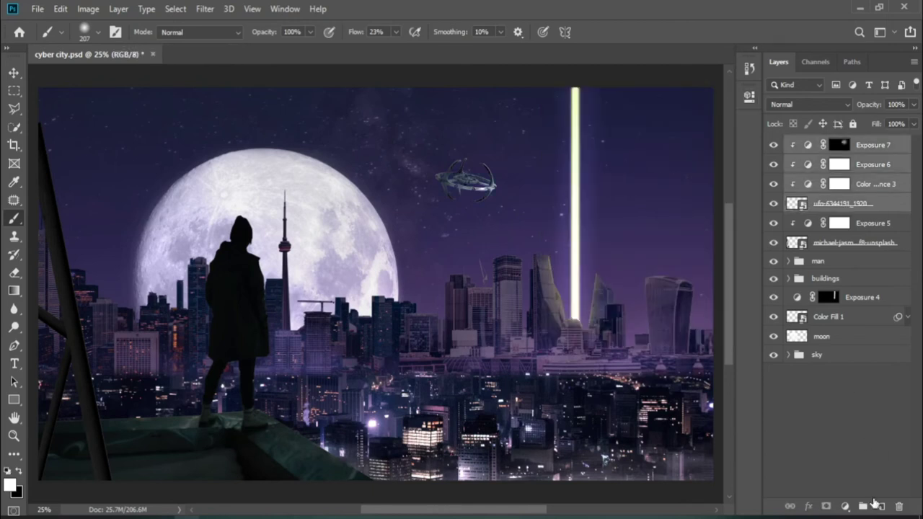
shift+click(840, 144)
key(ctrl+g)
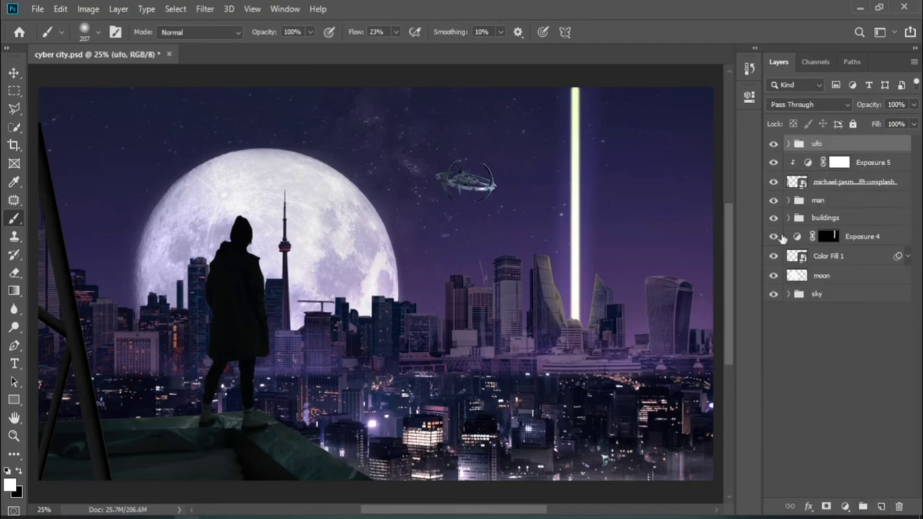
drag(860, 150, 880, 506)
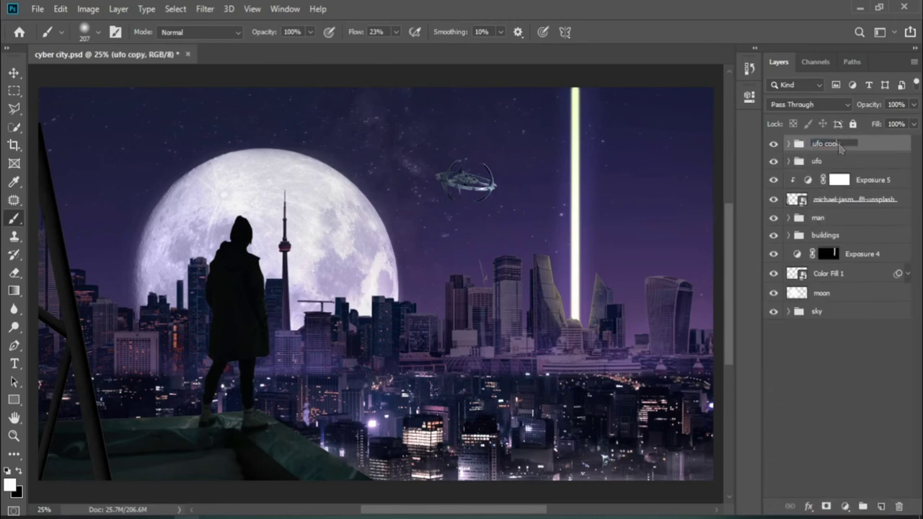
drag(821, 143, 880, 506)
double_click(829, 143)
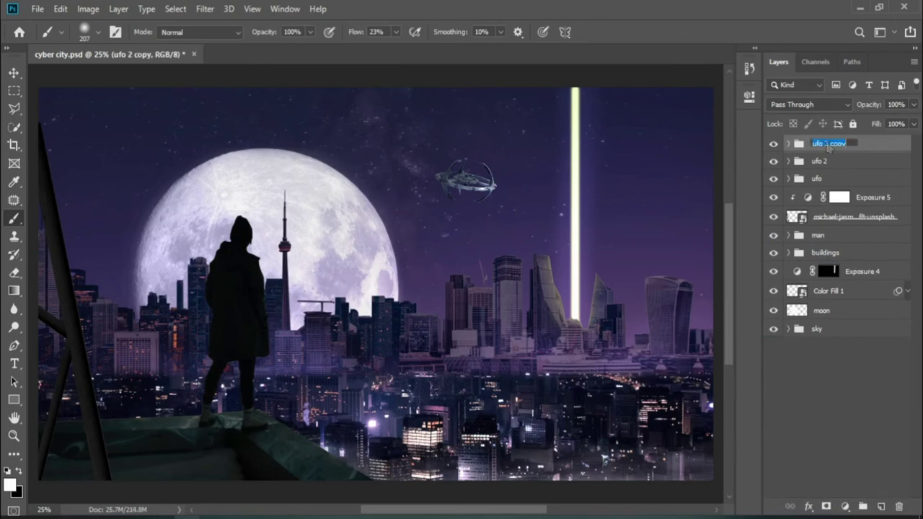
text(ufo 3)
Shrink and reposition the ufo 2 group in the sky.
click(836, 161)
key(ctrl+t)
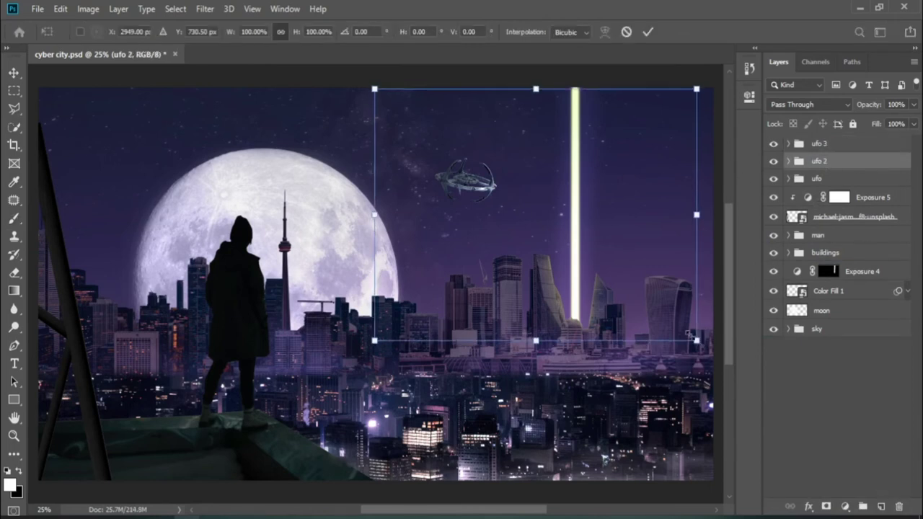
mouse_move(701, 336)
mouse_down()
mouse_move(606, 263)
mouse_move(628, 288)
mouse_up()
mouse_move(514, 194)
mouse_down()
mouse_move(540, 193)
mouse_move(541, 213)
mouse_up()
click(647, 32)
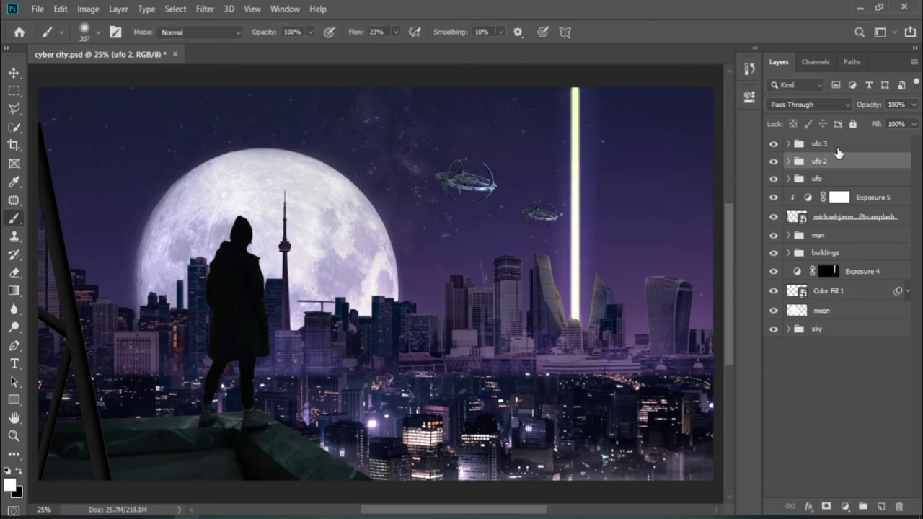
Shrink ufo 3 to about 38% and move it up beside the light beam.
click(819, 144)
key(ctrl+t)
drag(698, 341, 597, 309)
drag(533, 231, 538, 147)
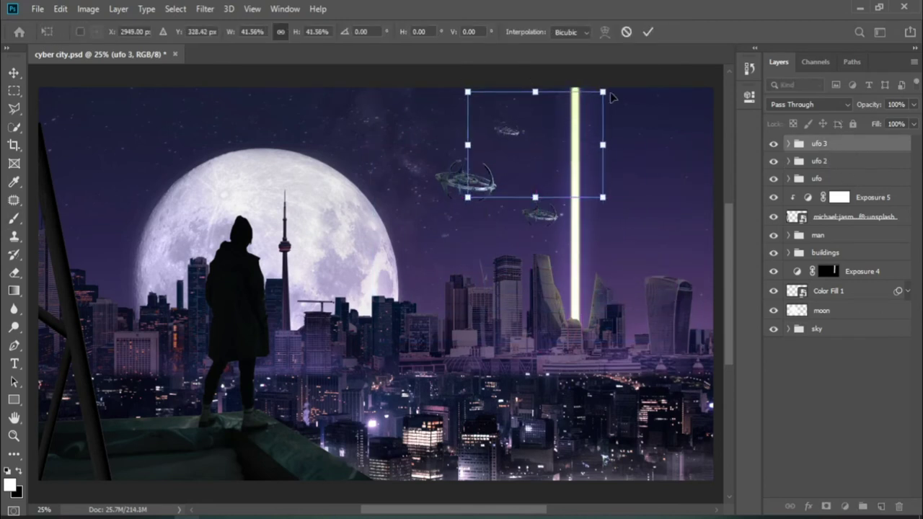
click(648, 31)
Shrink the original ufo group slightly and reposition it in the sky.
click(816, 178)
key(ctrl+t)
drag(700, 340, 686, 330)
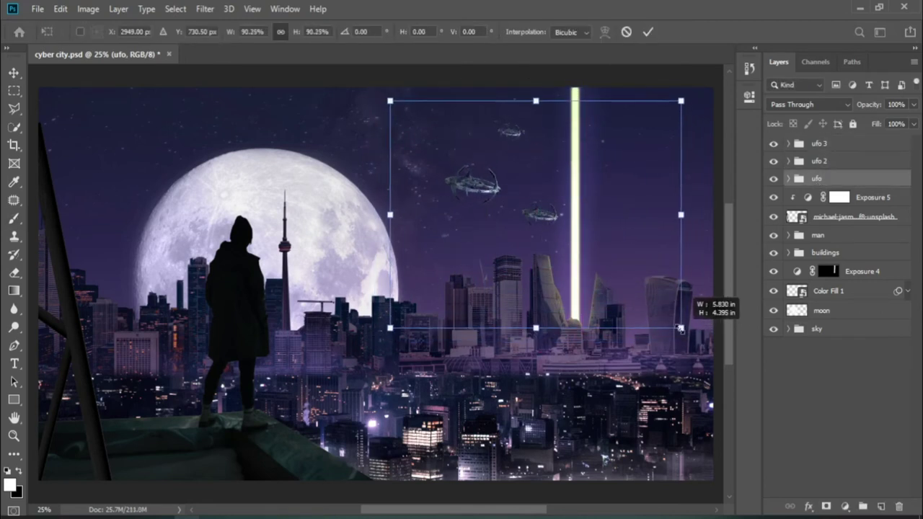
drag(483, 188, 468, 202)
click(648, 32)
Make ufo 2 slightly smaller and place it beside the light beam.
click(818, 161)
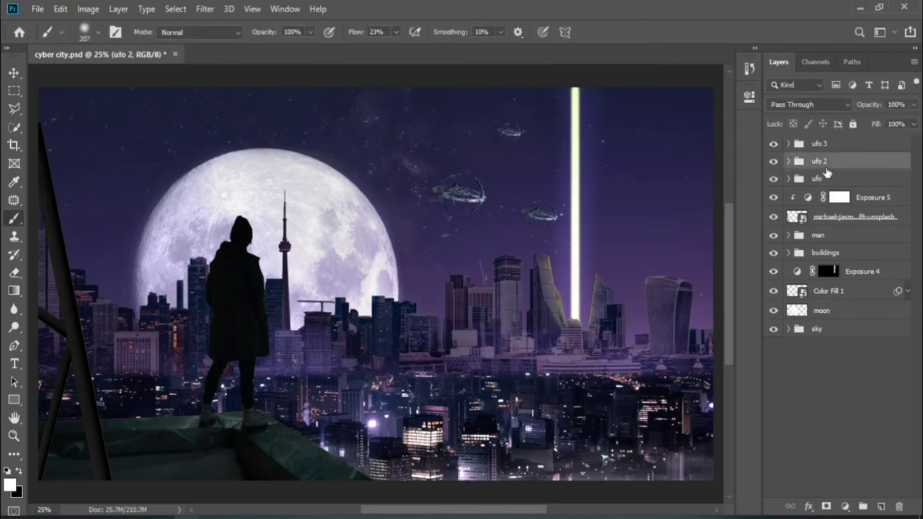
key(ctrl+t)
drag(680, 311, 671, 319)
drag(570, 217, 562, 207)
click(647, 31)
key(b)
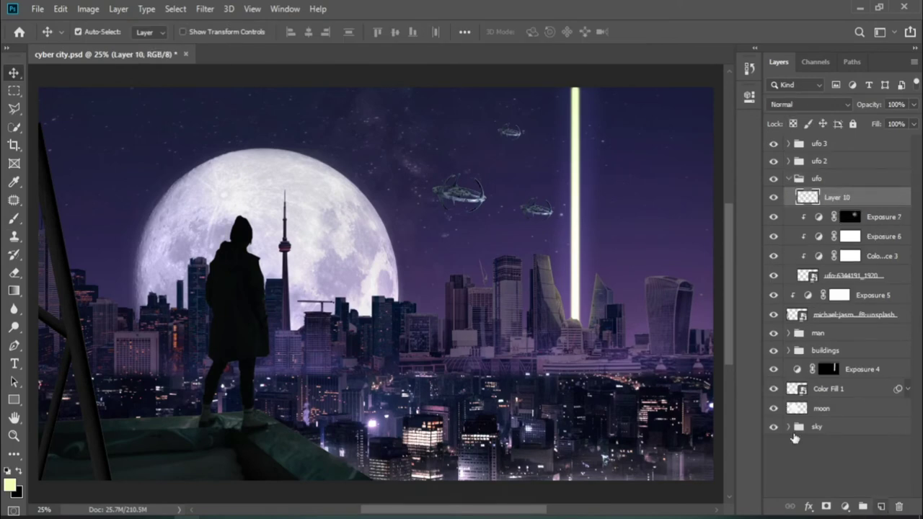
Paint two yellow glow dots on the main UFO's ring.
scroll(458, 191, up, 5)
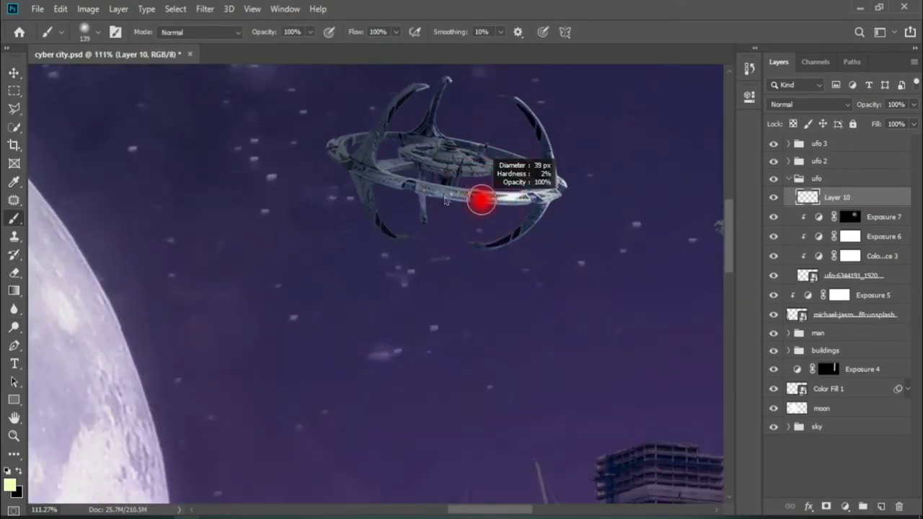
click(475, 198)
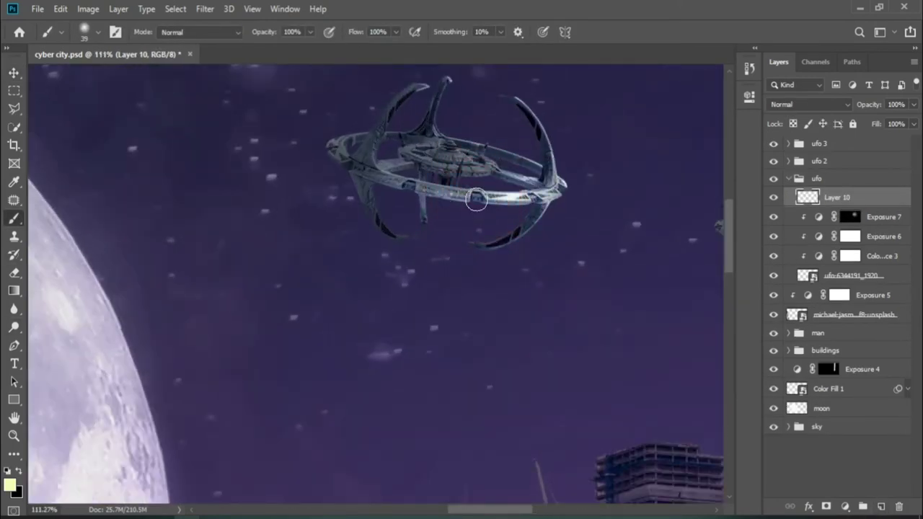
click(407, 189)
drag(532, 232, 311, 311)
Add a new layer inside ufo 2 and paint a glowing light on that craft.
click(789, 179)
click(788, 161)
click(880, 507)
scroll(590, 328, up, 3)
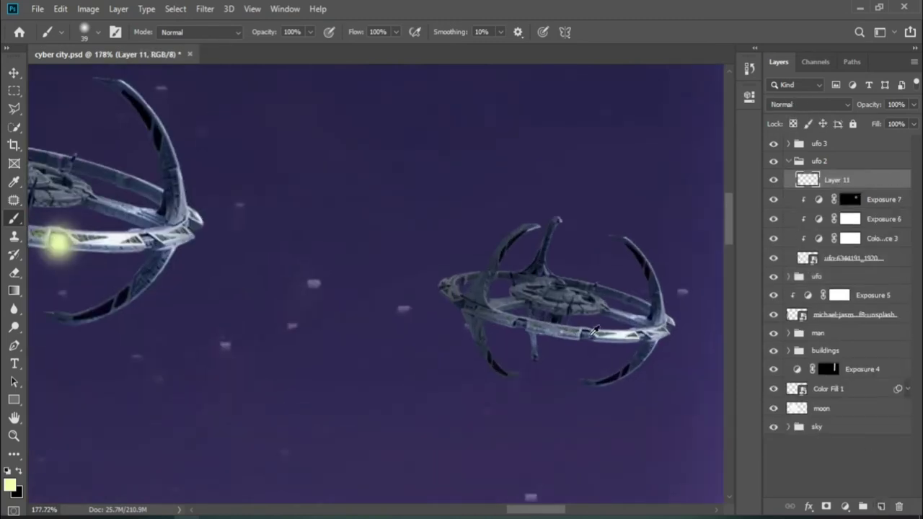
click(583, 335)
Add a new layer inside ufo 3 with a slightly smaller brush for its lights.
drag(306, 243, 368, 354)
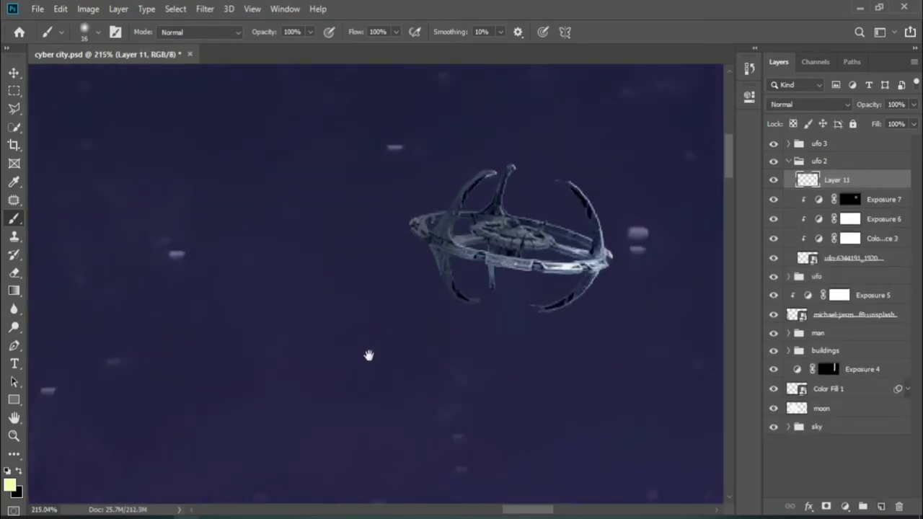
click(789, 161)
click(818, 144)
click(881, 507)
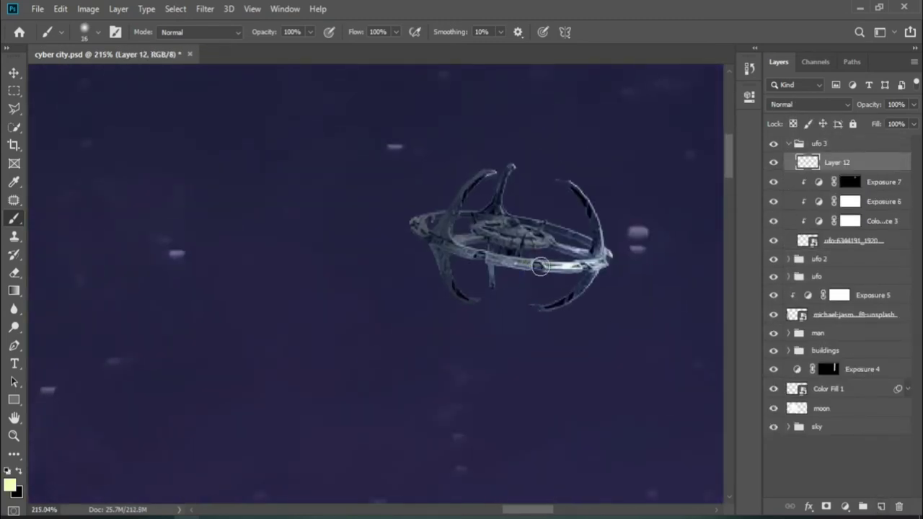
key(bracketleft)
scroll(669, 358, down, 7)
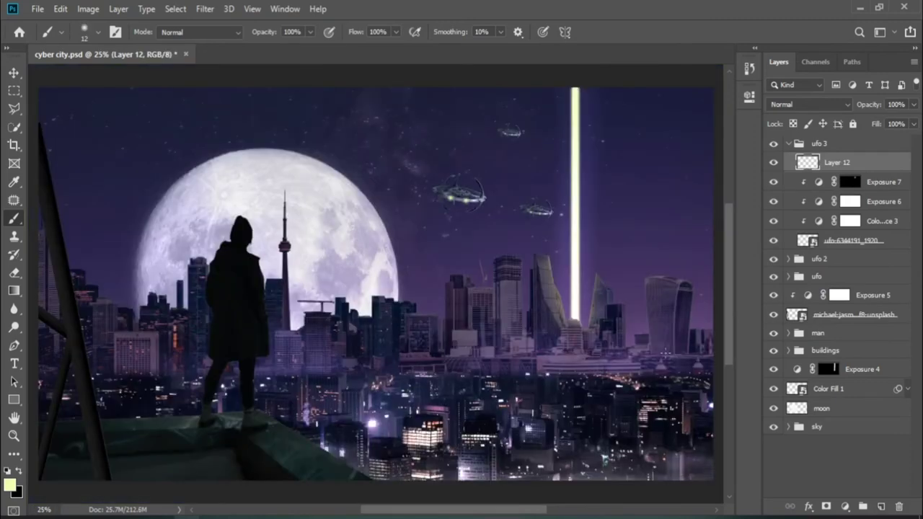
Enlarge the main ufo group to about 127% and nudge it slightly right and down.
click(788, 144)
click(818, 178)
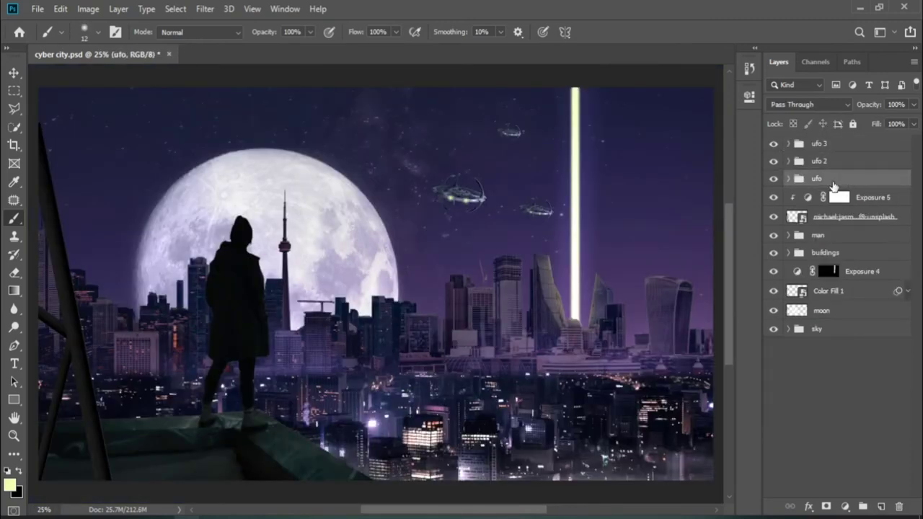
key(ctrl+t)
drag(680, 334, 703, 366)
drag(457, 182, 473, 188)
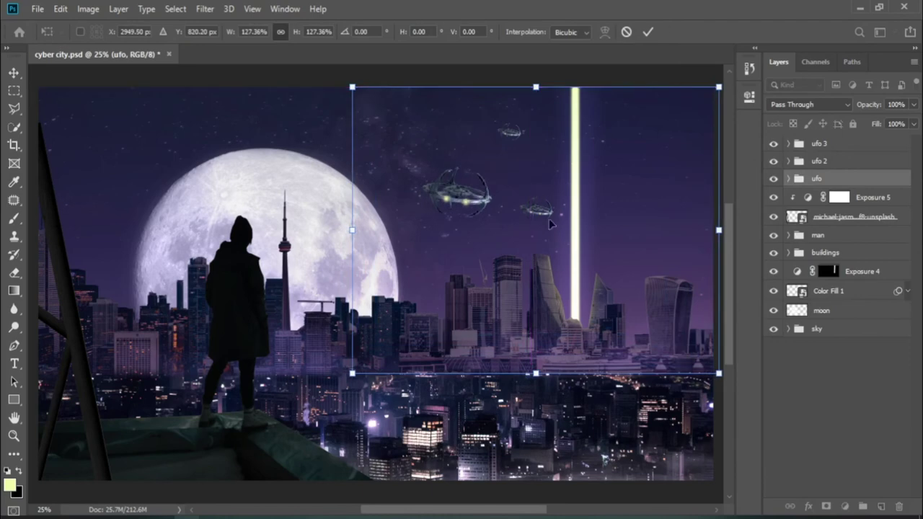
click(648, 32)
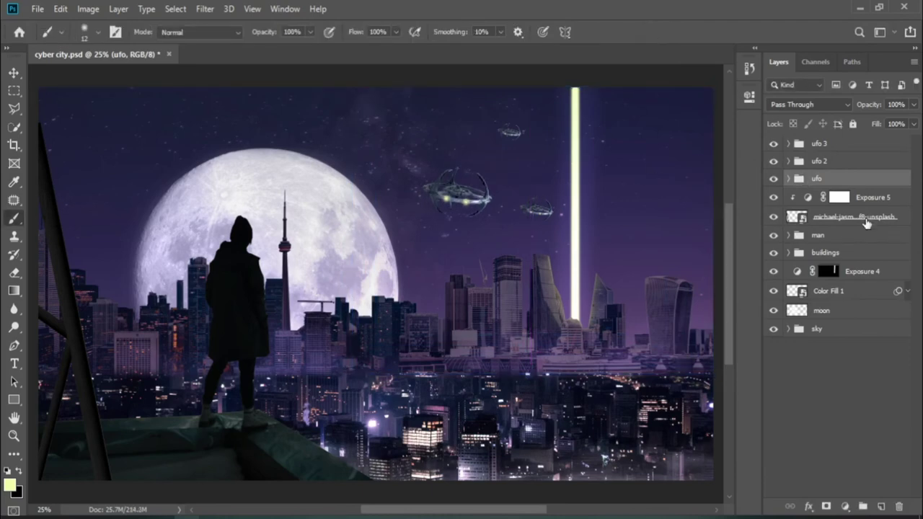
Add a strong Exposure 8 adjustment clipped to the top layer of the man group.
click(789, 235)
click(851, 254)
click(845, 506)
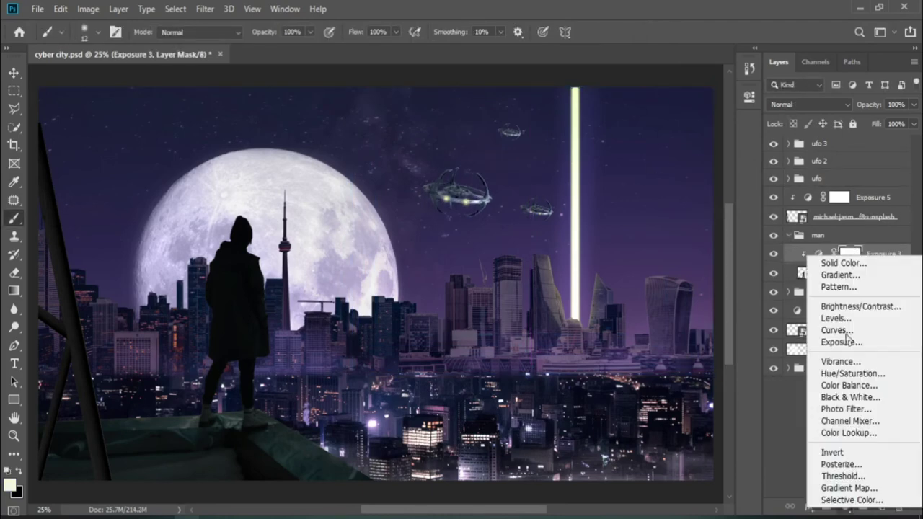
click(829, 354)
drag(633, 173, 693, 171)
key(ctrl+alt+g)
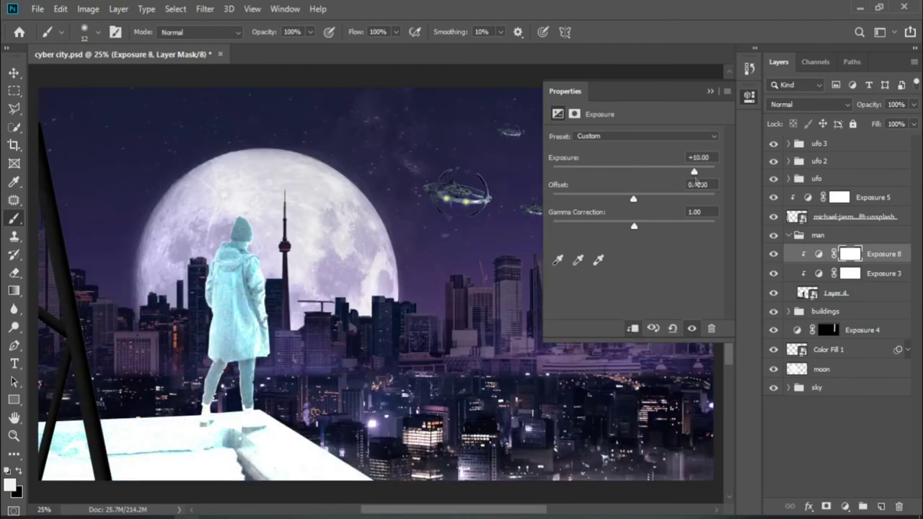
Invert the Exposure 8 mask so the brightening is hidden.
click(710, 92)
key(ctrl+i)
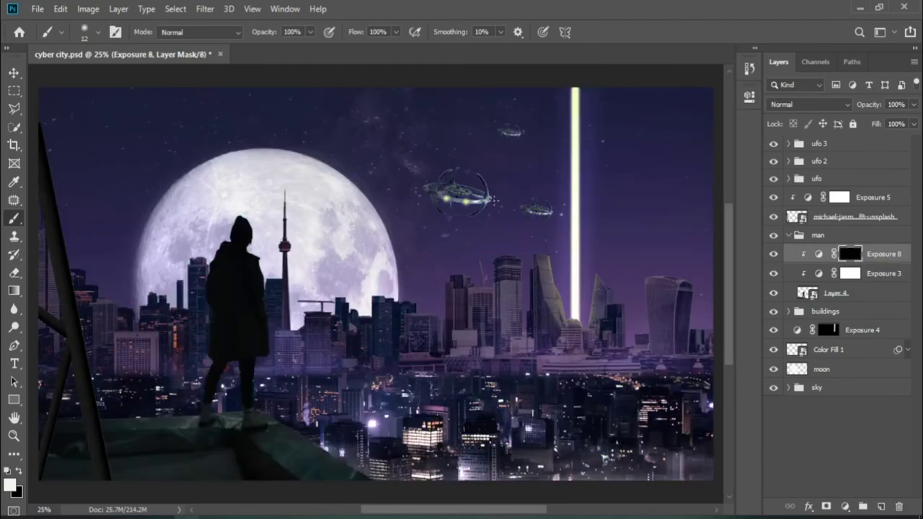
scroll(319, 195, up, 2)
scroll(278, 165, up, 2)
scroll(279, 165, up, 2)
key(bracketright)
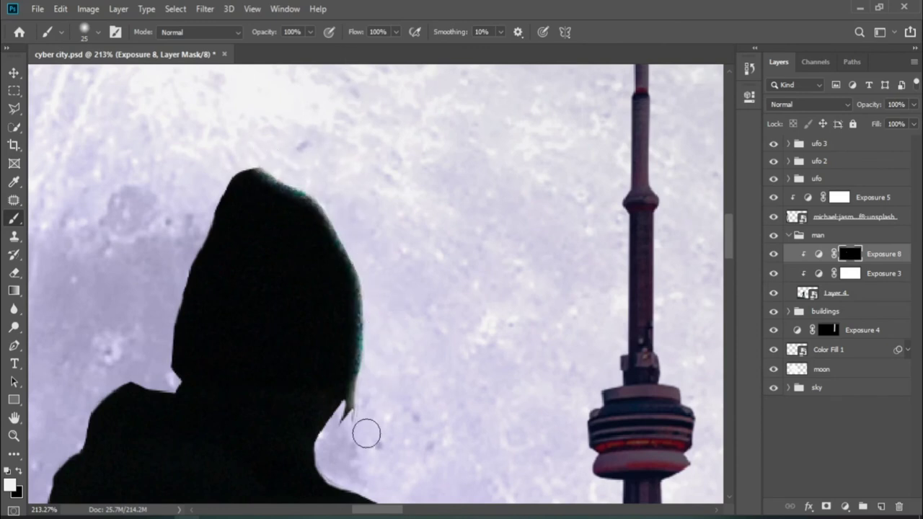
Brush the Exposure 8 mask along the hooded figure's outline with black.
mouse_move(340, 446)
mouse_down()
mouse_move(292, 316)
mouse_move(395, 380)
mouse_up()
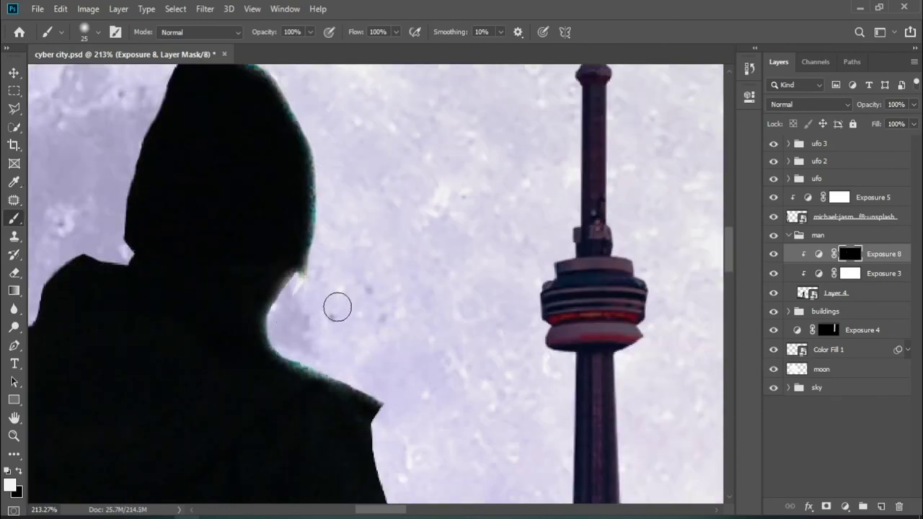
key(x)
key(bracketleft)
key(bracketleft)
drag(331, 315, 305, 236)
key(bracketright)
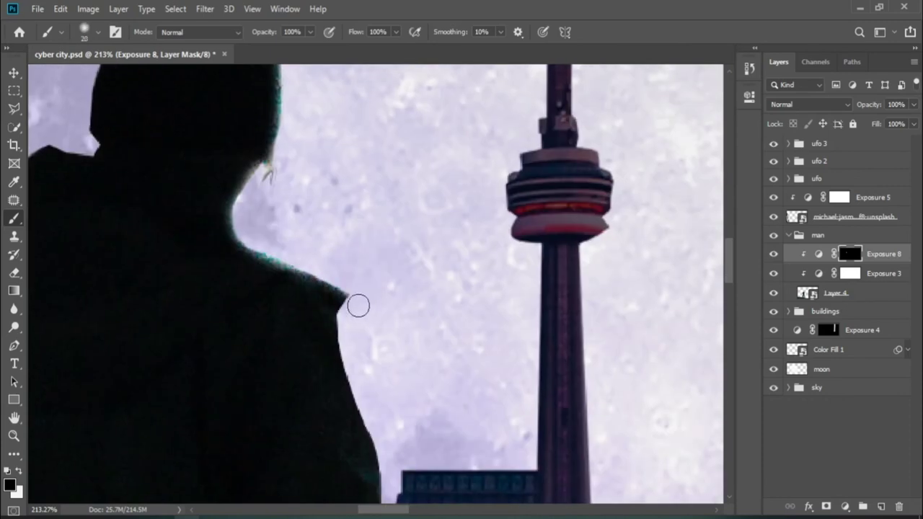
drag(368, 440, 320, 276)
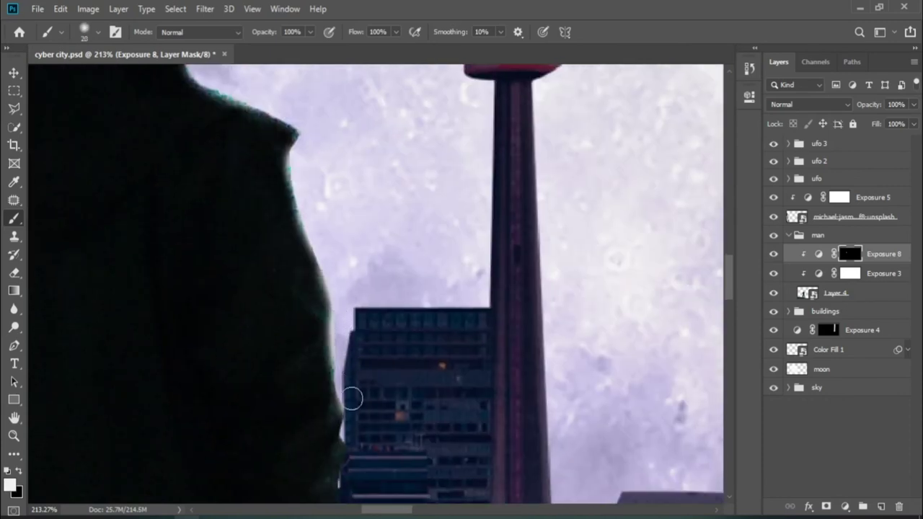
key(x)
drag(321, 407, 332, 257)
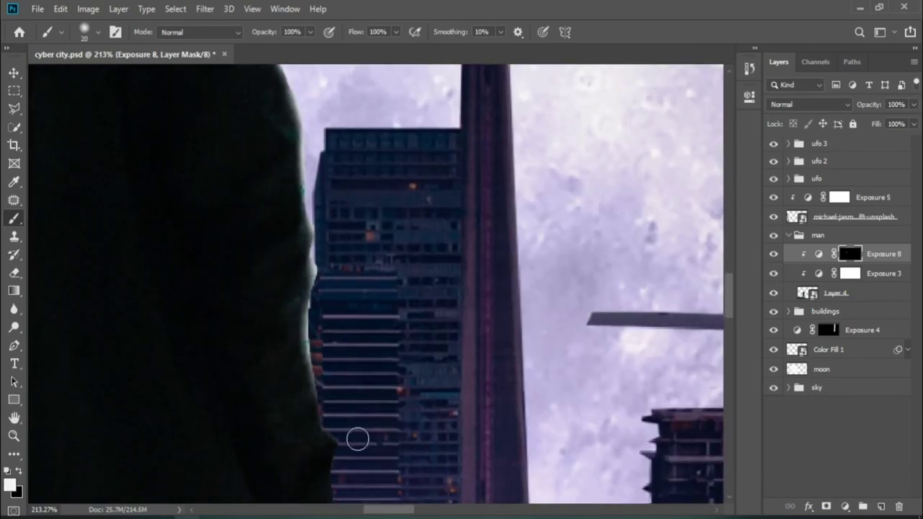
mouse_move(356, 439)
mouse_down()
mouse_move(315, 294)
mouse_move(338, 263)
mouse_up()
key(x)
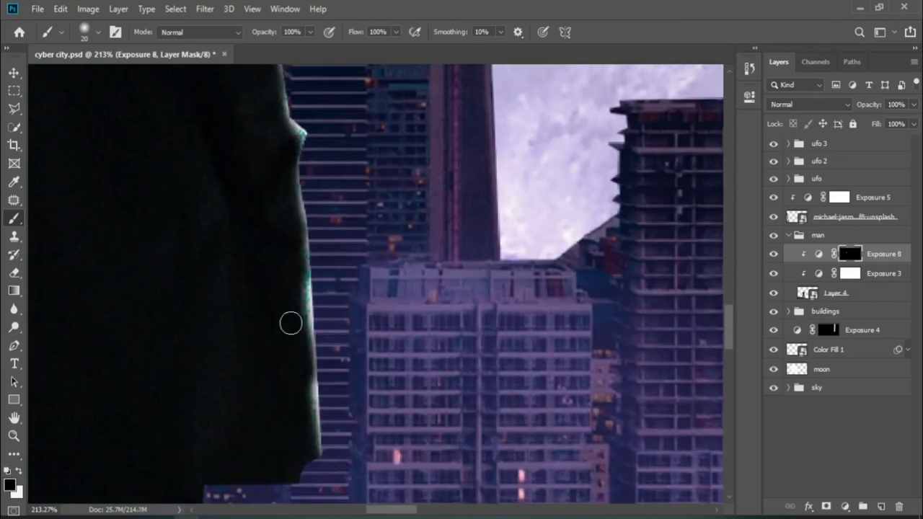
drag(233, 293, 249, 292)
drag(264, 377, 363, 252)
key(ctrl+0)
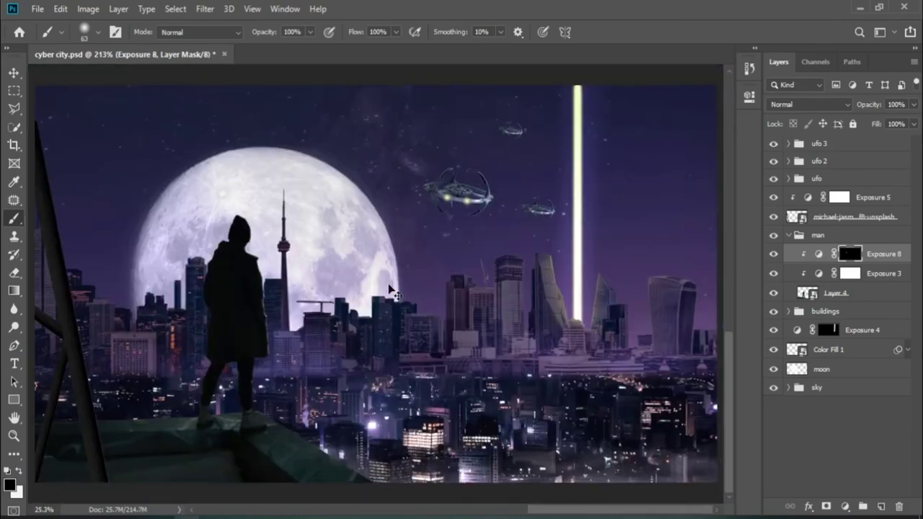
Paint white on the mask to brighten the man, then black over his body.
scroll(379, 229, up, 3)
scroll(379, 229, down, 1)
key(x)
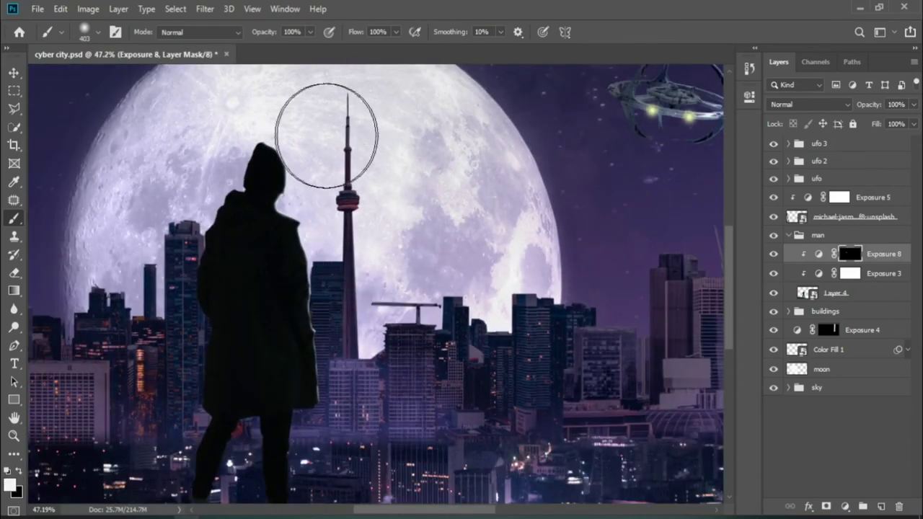
mouse_move(336, 170)
mouse_down()
mouse_move(394, 444)
mouse_move(393, 399)
mouse_up()
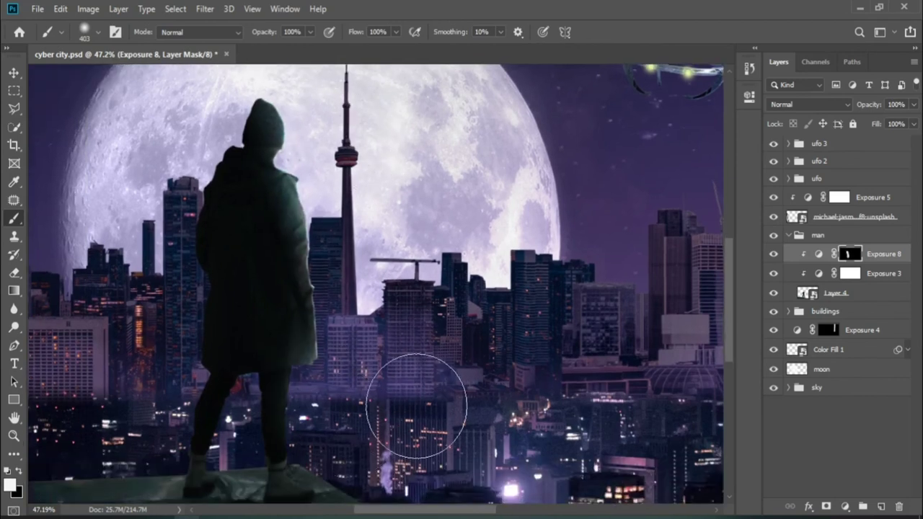
key(x)
mouse_move(221, 350)
mouse_down()
mouse_move(231, 218)
mouse_move(212, 339)
mouse_up()
Reveal brightening around the man's feet and set Exposure 8 to +8.33.
scroll(211, 339, down, 1)
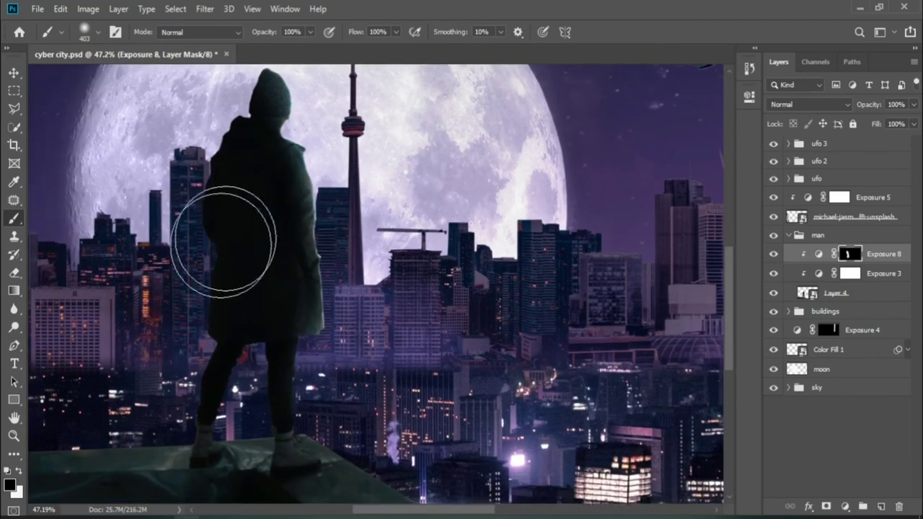
scroll(428, 398, down, 3)
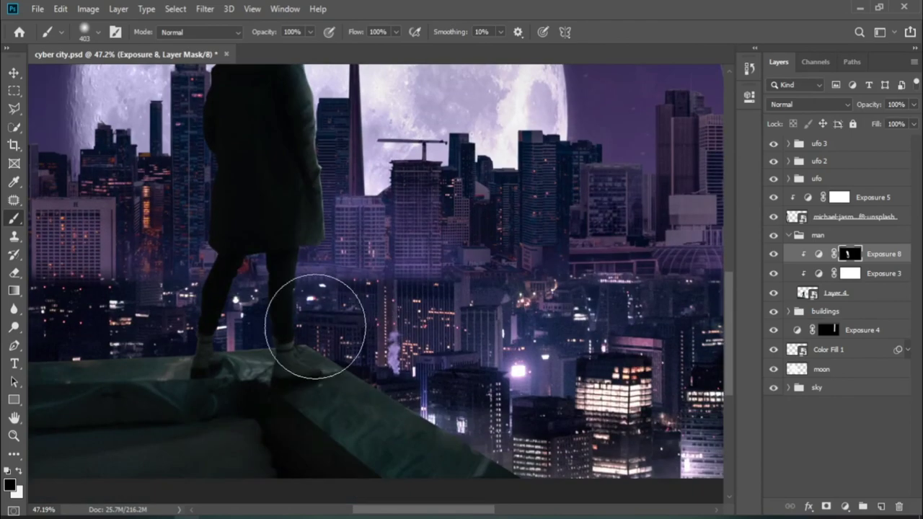
drag(295, 324, 231, 295)
key(x)
scroll(277, 297, up, 3)
scroll(277, 297, down, 4)
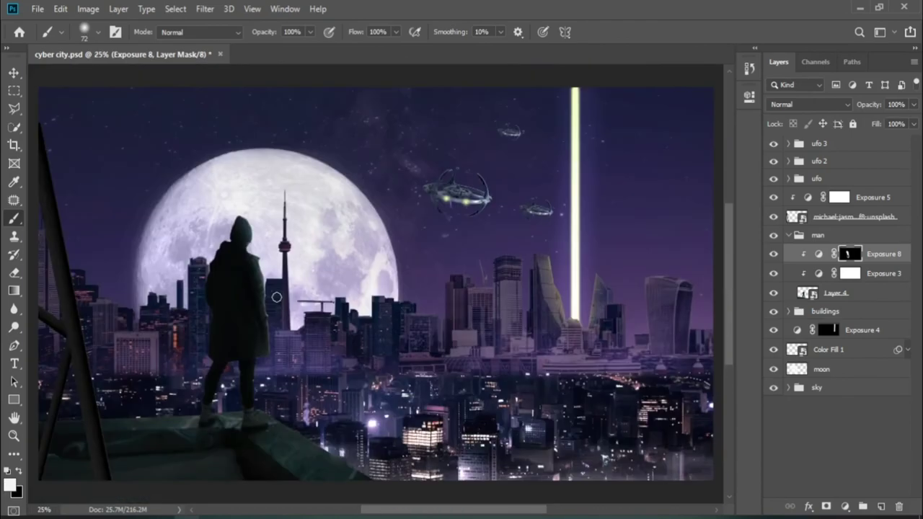
mouse_move(424, 315)
mouse_down()
mouse_move(330, 226)
mouse_move(375, 303)
mouse_up()
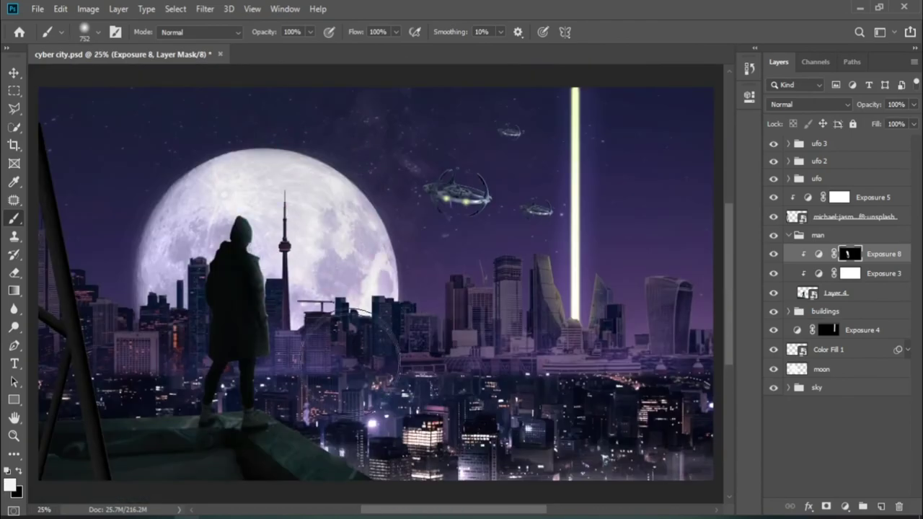
double_click(818, 254)
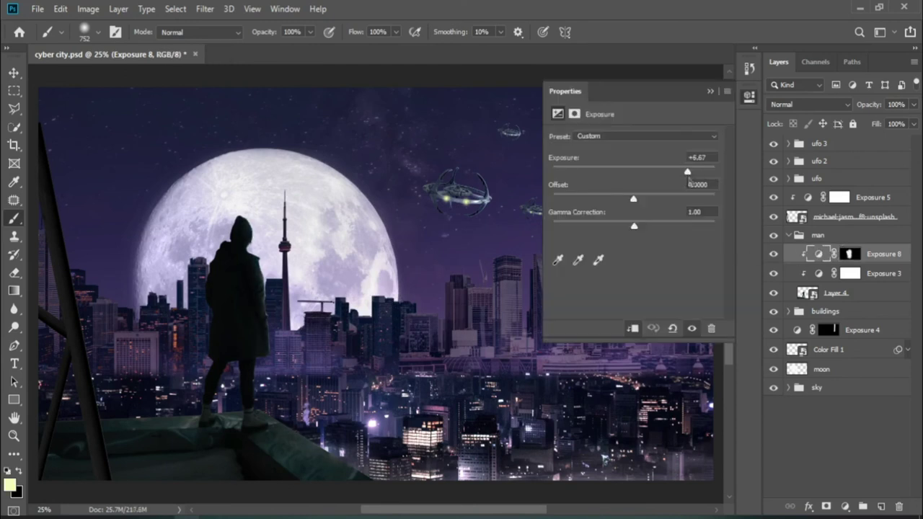
drag(688, 173, 692, 174)
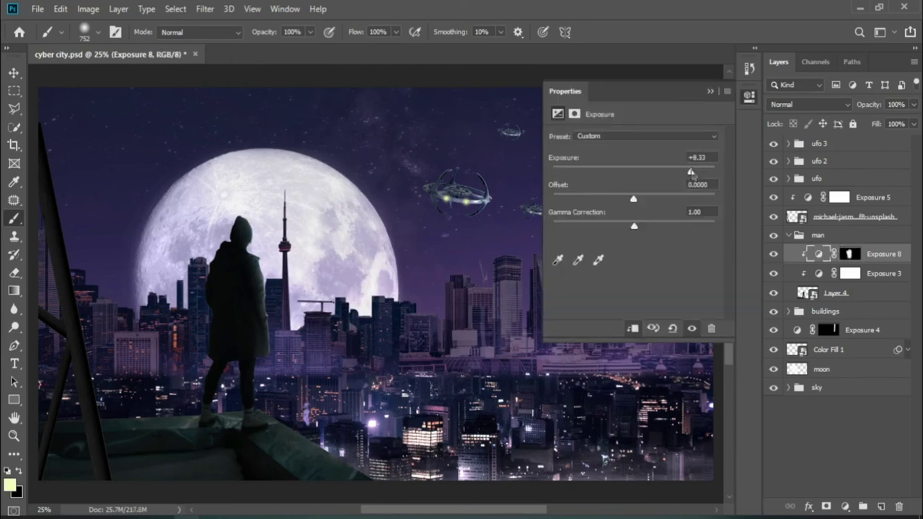
click(709, 92)
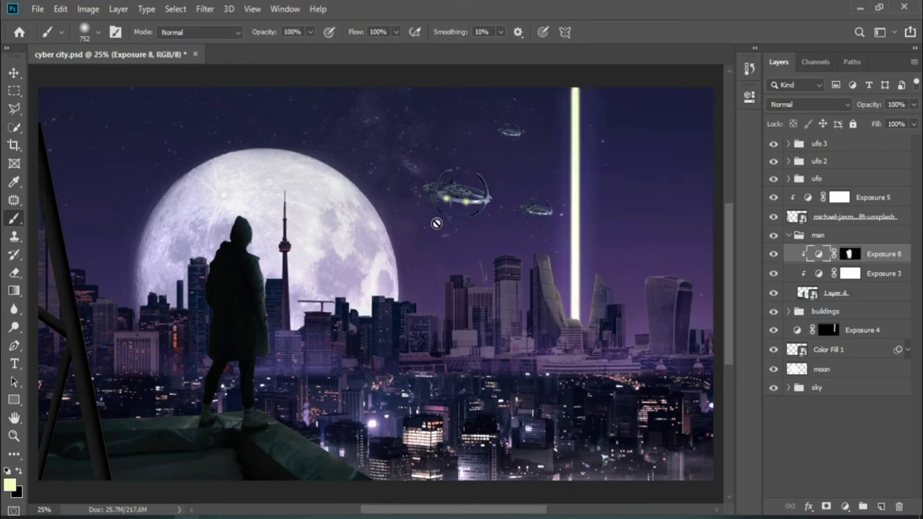
Add an Exposure 9 adjustment darkened to about -7.
click(846, 507)
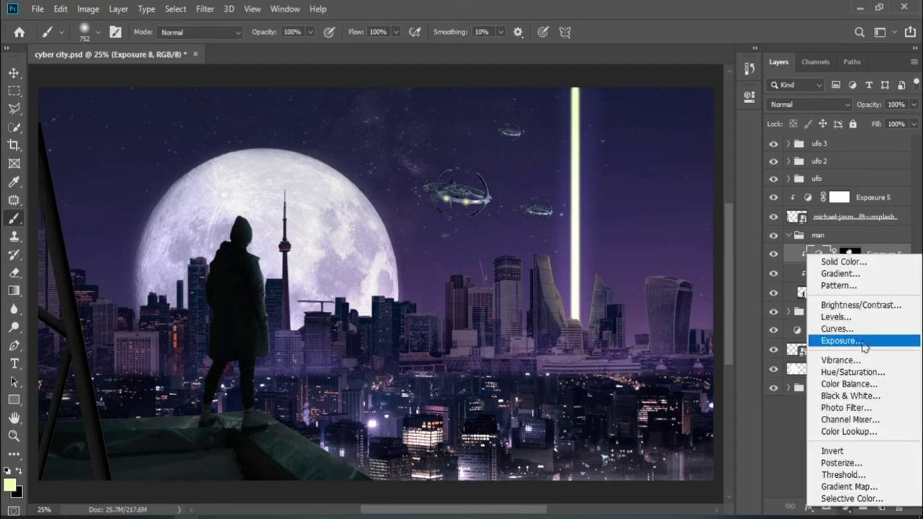
click(834, 343)
click(633, 328)
drag(634, 171, 578, 172)
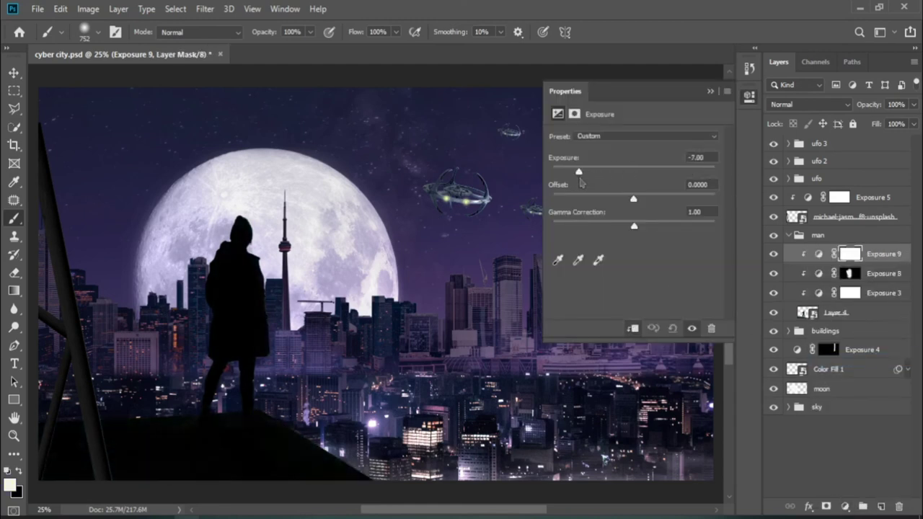
click(749, 95)
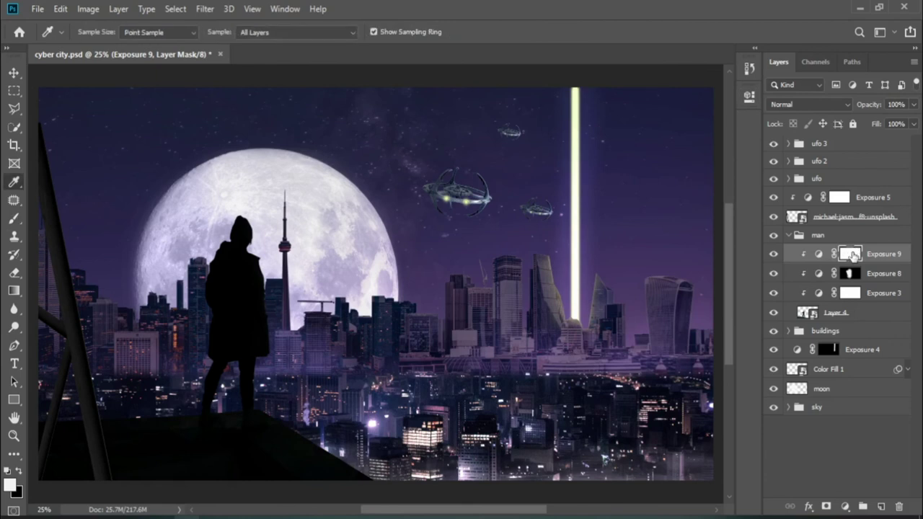
Invert the Exposure 9 mask and paint the darkening onto the ledge beside the figure.
key(ctrl+i)
scroll(154, 329, down, 2)
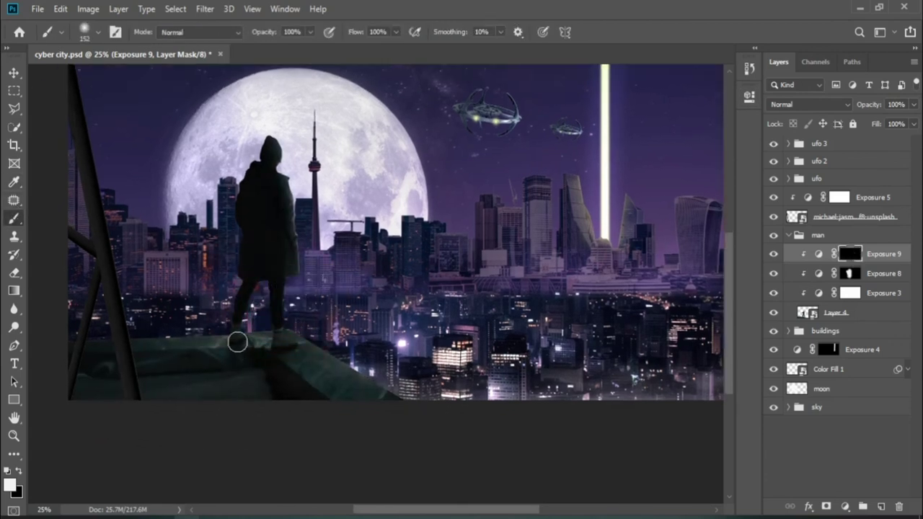
drag(237, 340, 239, 346)
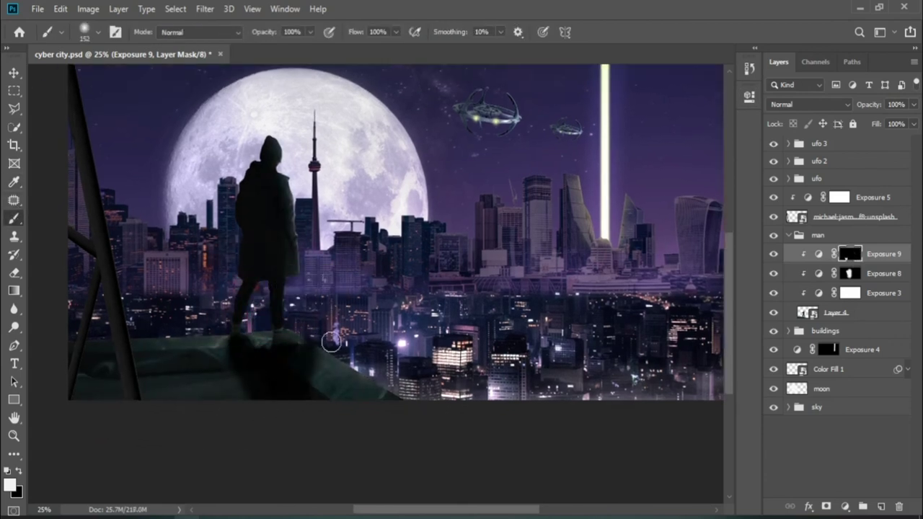
key(x)
alt+right_click(211, 354)
drag(228, 366, 192, 383)
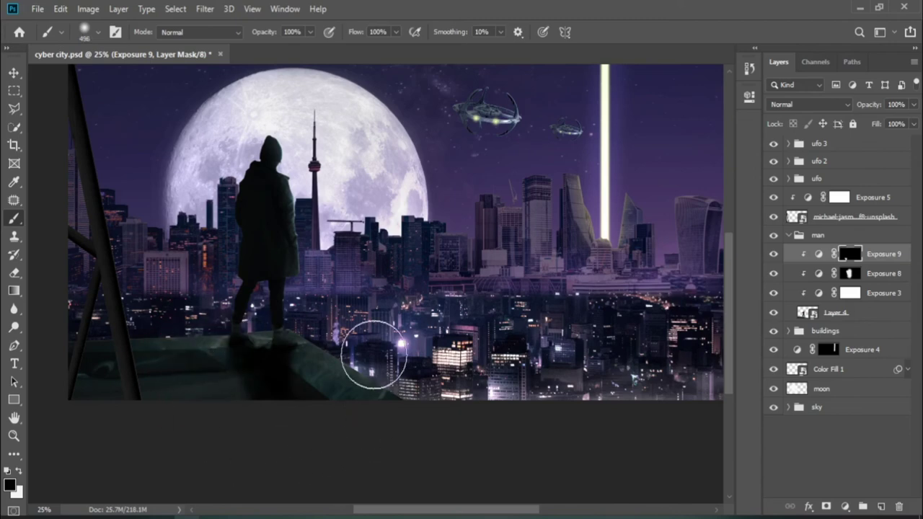
Refine the ledge shadow on the mask with brushes of about 480–680 px.
scroll(462, 406, right, 1)
scroll(360, 392, up, 2)
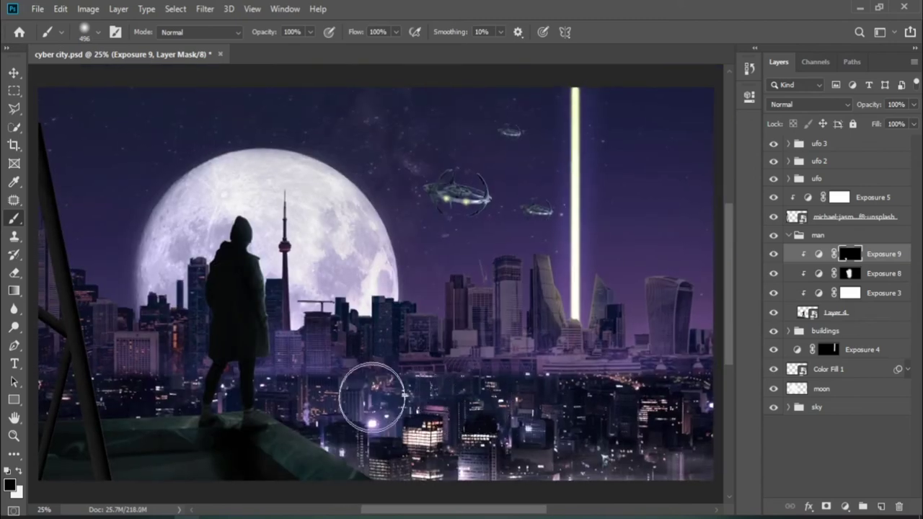
scroll(310, 404, down, 2)
alt+right_click(268, 377)
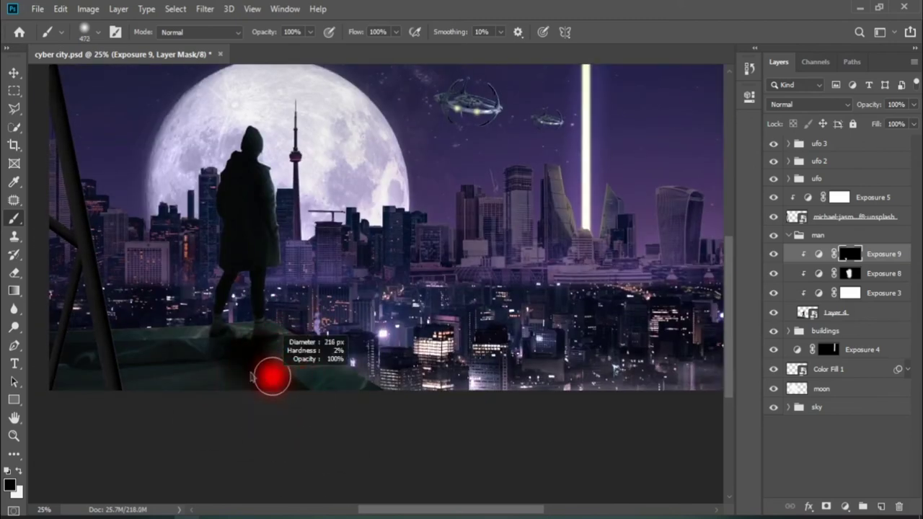
key(x)
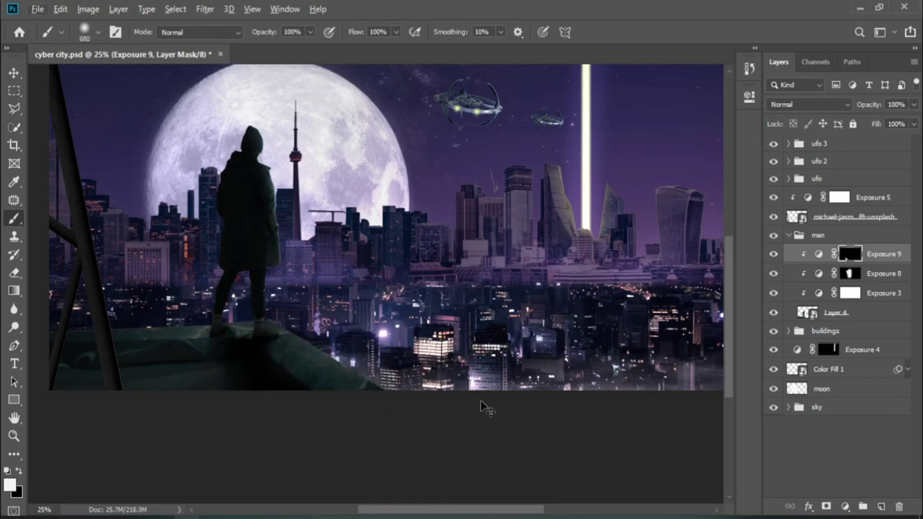
scroll(482, 405, up, 2)
alt+right_click(243, 429)
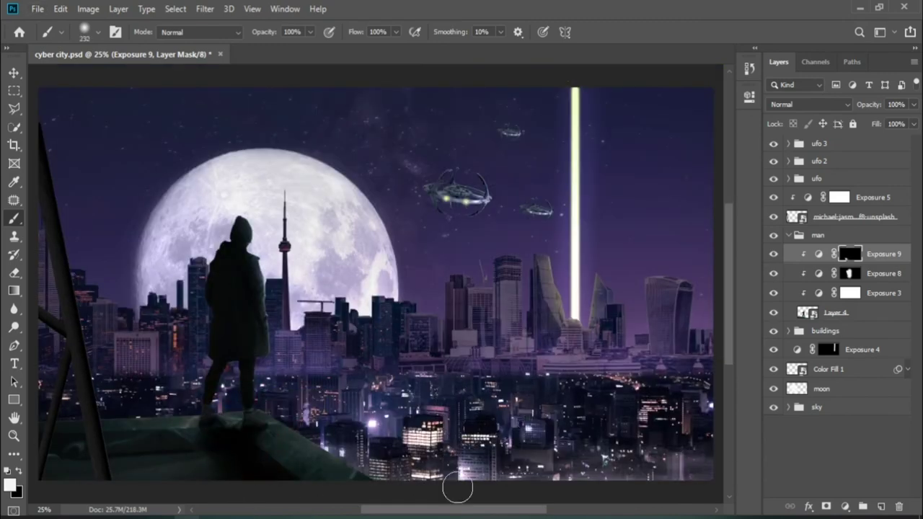
scroll(457, 433, down, 3)
scroll(289, 346, left, 2)
alt+right_click(226, 304)
key(x)
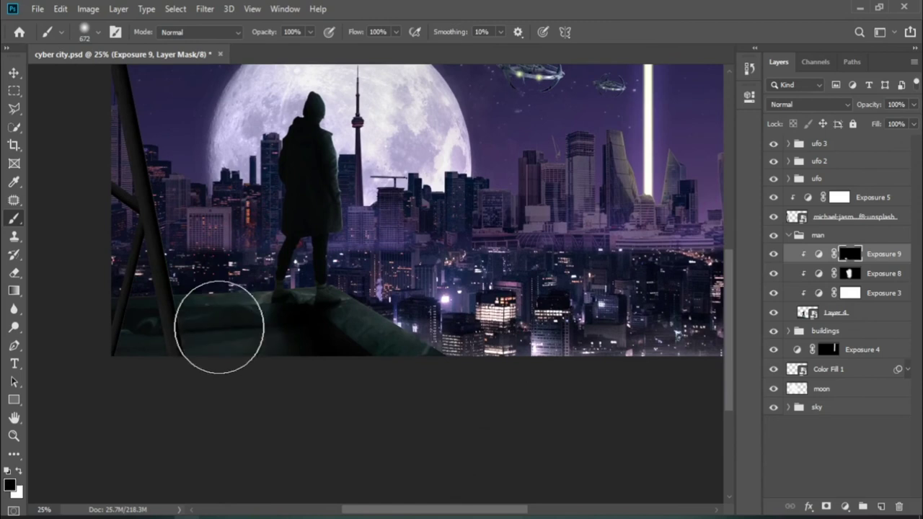
Skew the painted shadow on the mask so it slants along the ledge.
key(ctrl+t)
right_click(372, 311)
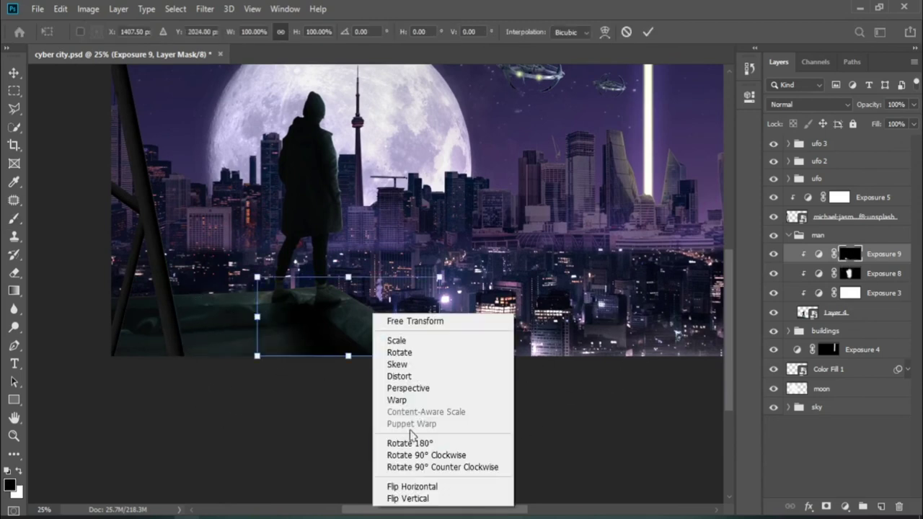
click(403, 386)
drag(349, 356, 339, 357)
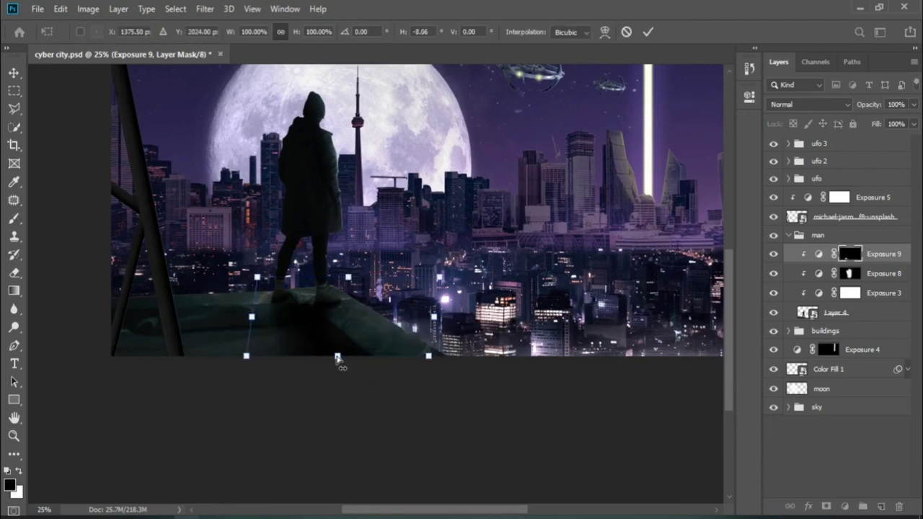
key(Return)
scroll(411, 363, up, 3)
scroll(410, 363, right, 2)
scroll(415, 364, down, 1)
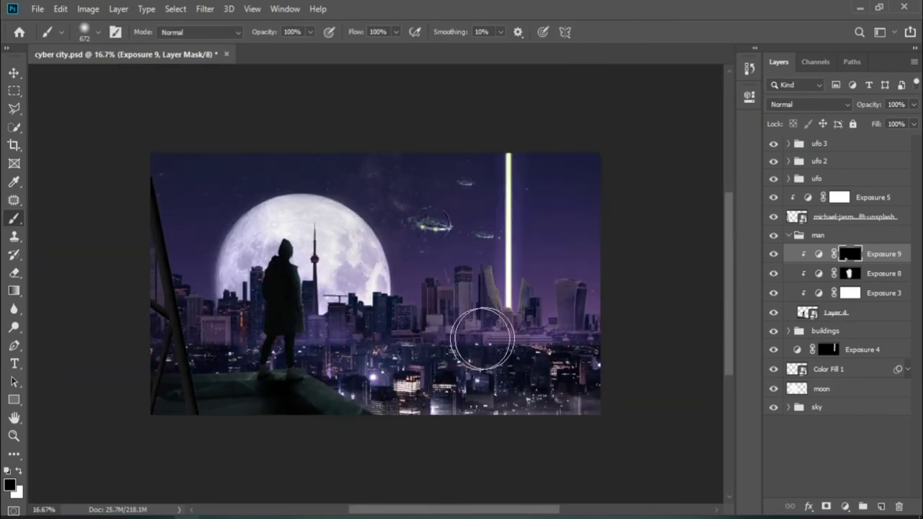
alt+right_click(489, 336)
key(v)
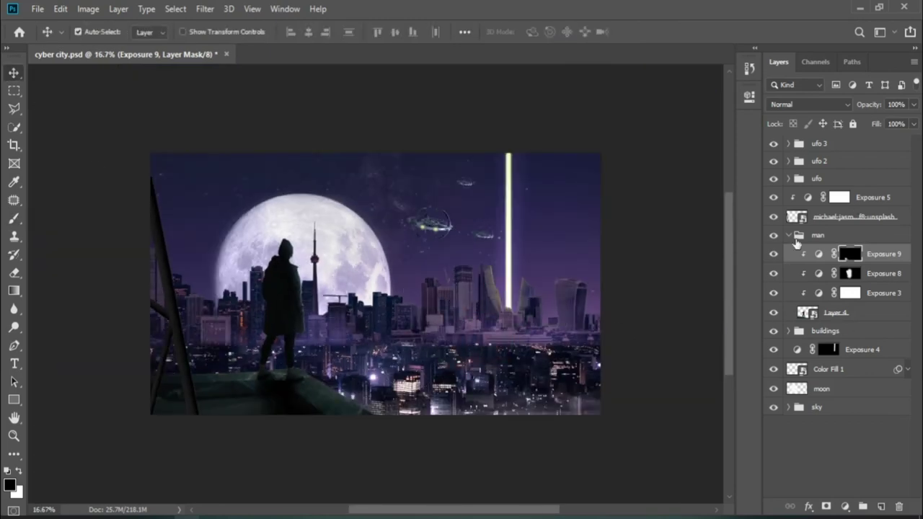
Stamp all visible layers into Layer 13 and convert it to a Smart Object.
click(796, 241)
key(ctrl+shift+alt+e)
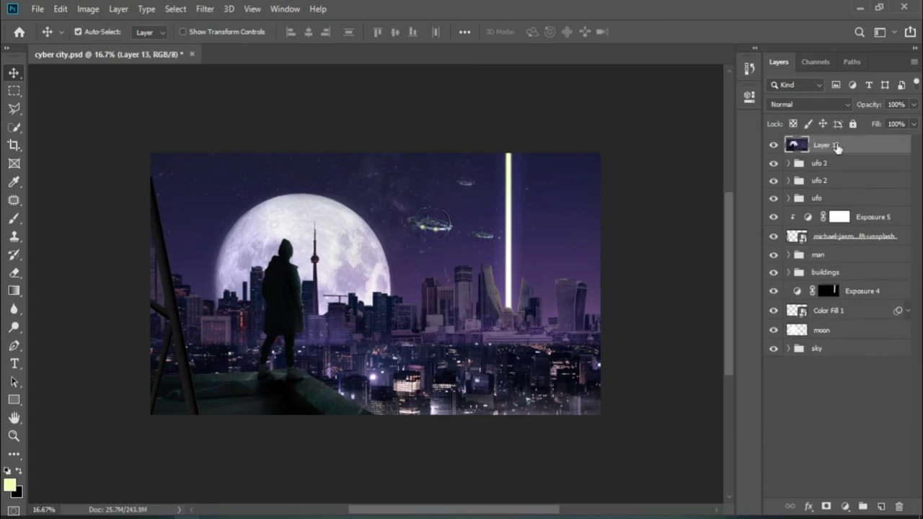
right_click(836, 147)
click(714, 201)
click(205, 8)
click(516, 269)
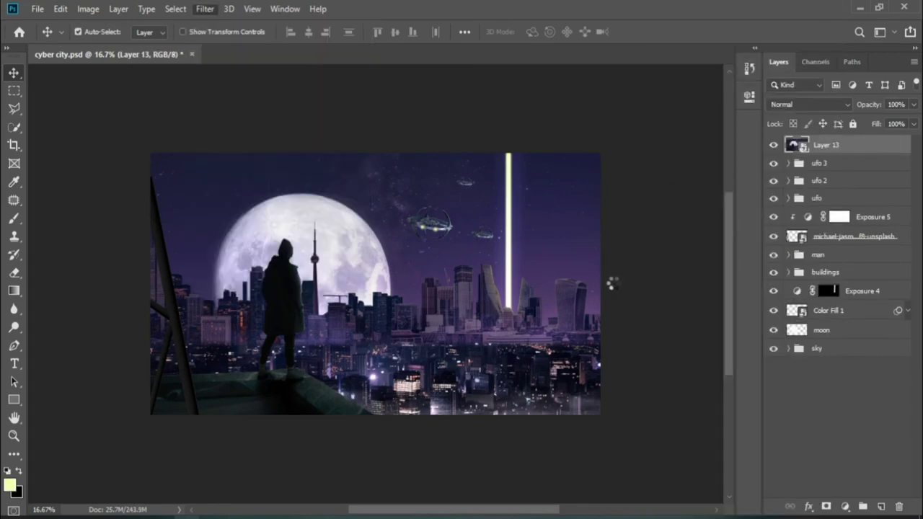
In Camera Raw, cool the white balance and raise exposure and contrast slightly.
mouse_move(795, 268)
mouse_down()
mouse_move(786, 268)
mouse_move(789, 289)
mouse_move(782, 269)
mouse_up()
mouse_move(795, 336)
mouse_down()
mouse_move(800, 356)
mouse_move(808, 353)
mouse_up()
drag(782, 268, 787, 268)
scroll(788, 288, down, 2)
mouse_move(795, 333)
mouse_down()
mouse_move(782, 336)
mouse_move(806, 311)
mouse_up()
scroll(800, 318, down, 2)
drag(794, 359, 819, 379)
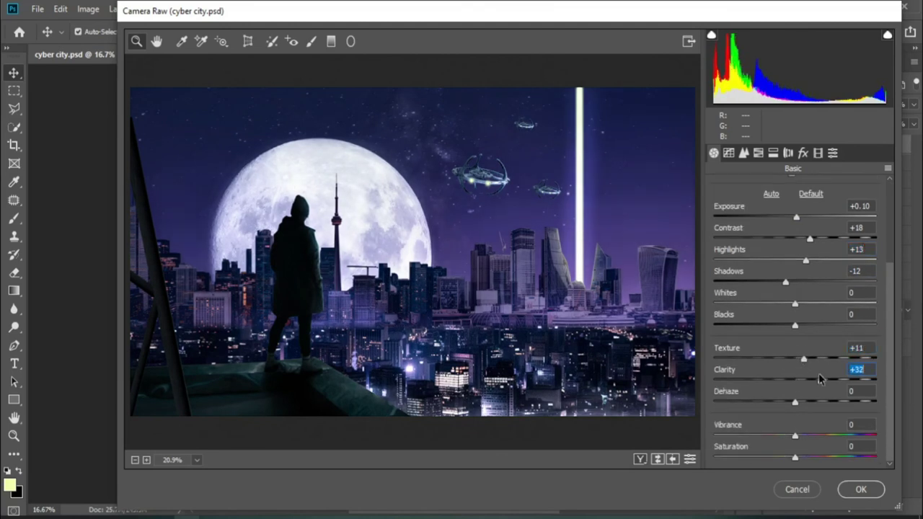
Split-tone the highlights and blue shadows (hue 201) with balance +45.
click(758, 153)
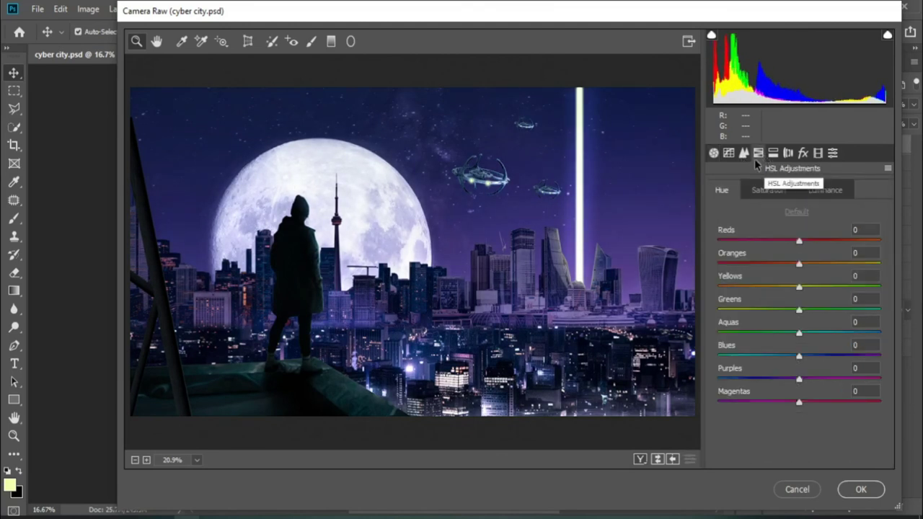
click(744, 152)
click(773, 153)
click(757, 232)
drag(880, 210, 749, 220)
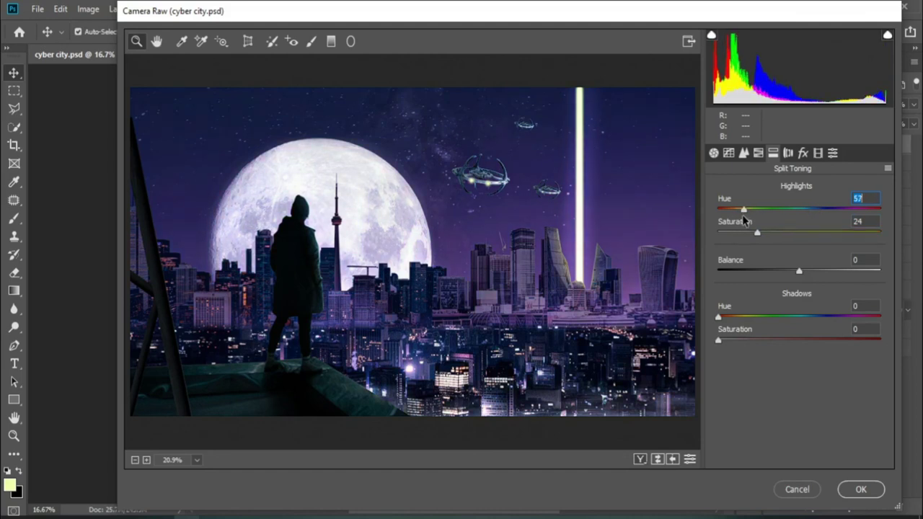
click(757, 340)
mouse_move(822, 316)
mouse_down()
mouse_move(835, 316)
mouse_move(817, 318)
mouse_up()
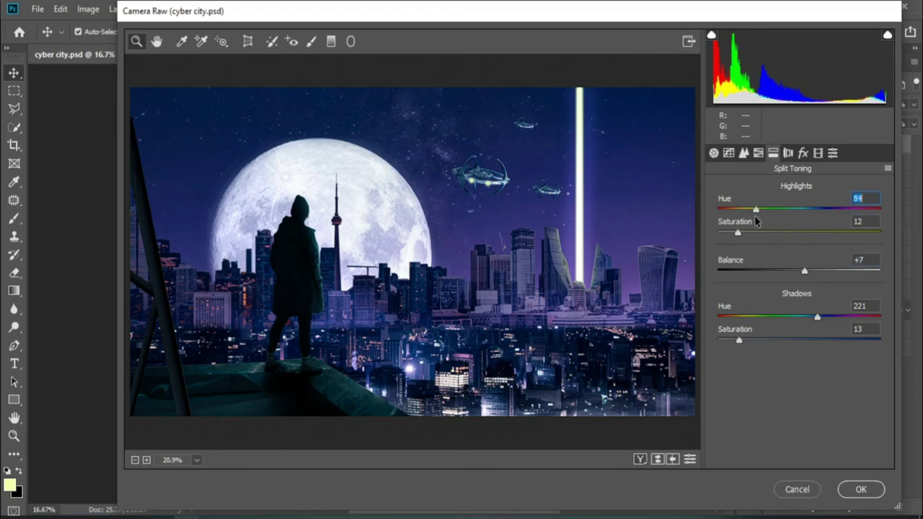
mouse_move(755, 220)
mouse_down()
mouse_move(834, 220)
mouse_move(739, 221)
mouse_move(855, 217)
mouse_move(732, 220)
mouse_up()
drag(817, 317, 808, 317)
drag(804, 271, 835, 271)
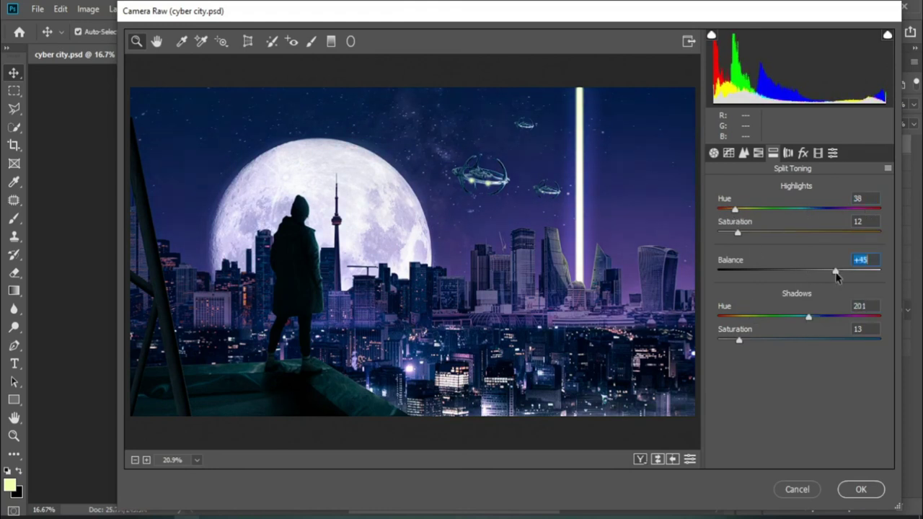
Add a slight -13 dark vignette and apply the Camera Raw grade.
click(802, 153)
drag(799, 335, 790, 334)
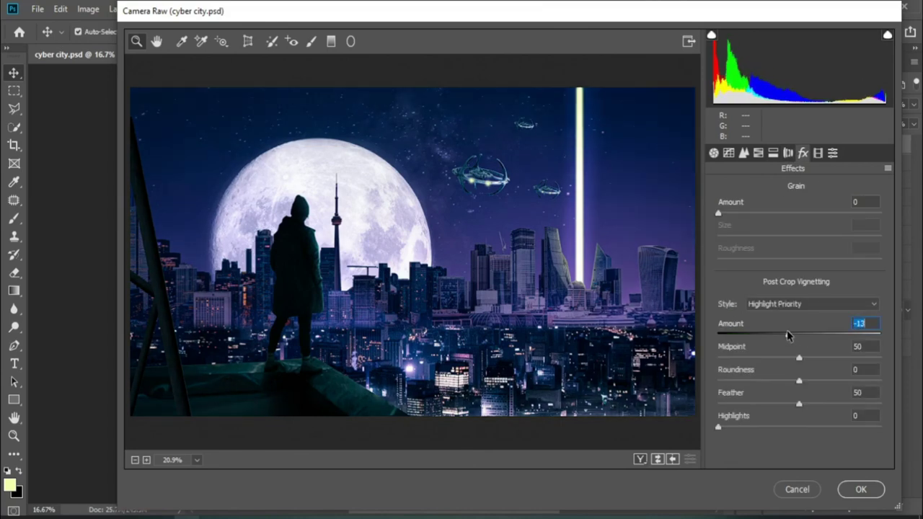
click(860, 490)
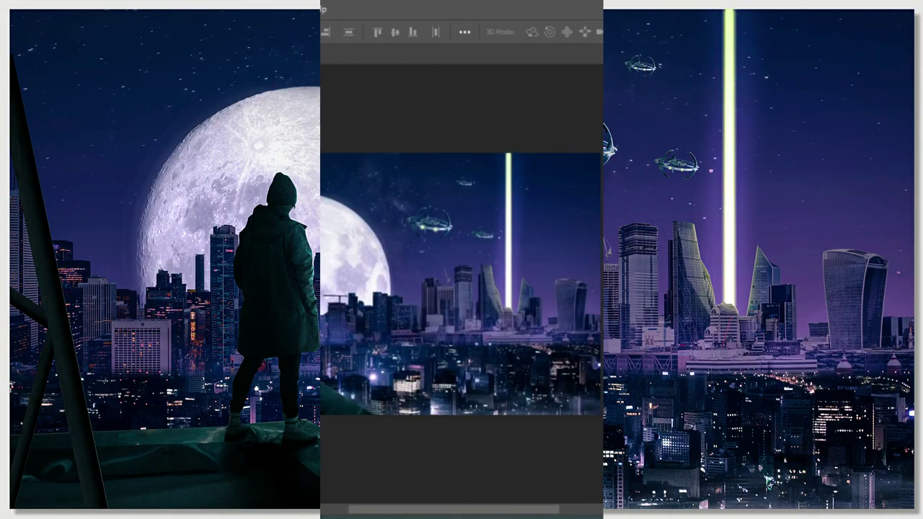